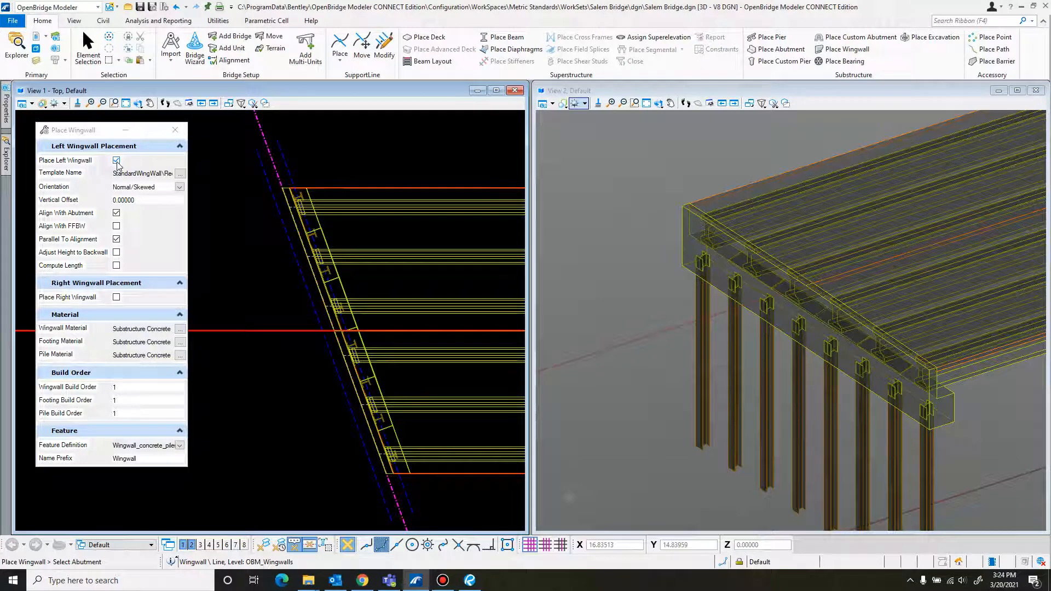
# Enable left wingwall placement and assign the Rectangular_Bottom_Slope template from the Default folder
pyautogui.click(116, 161)
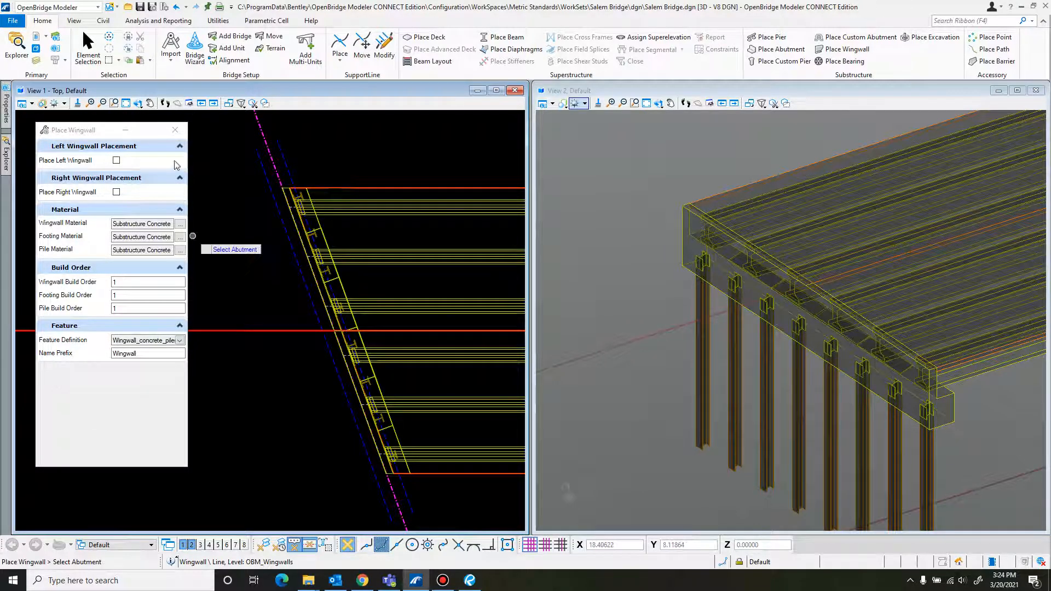
pyautogui.click(117, 161)
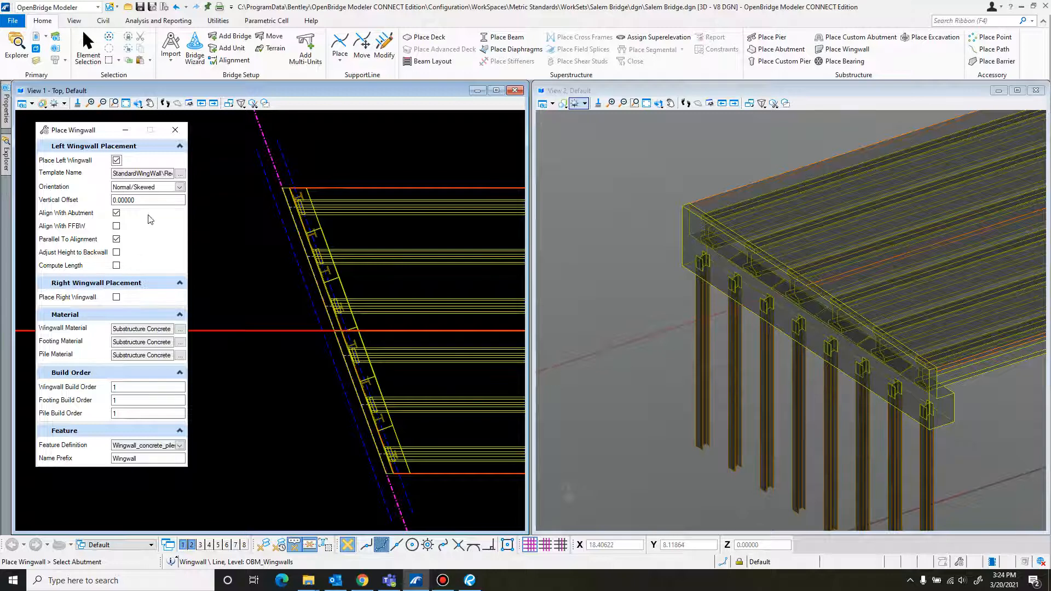
pyautogui.click(180, 173)
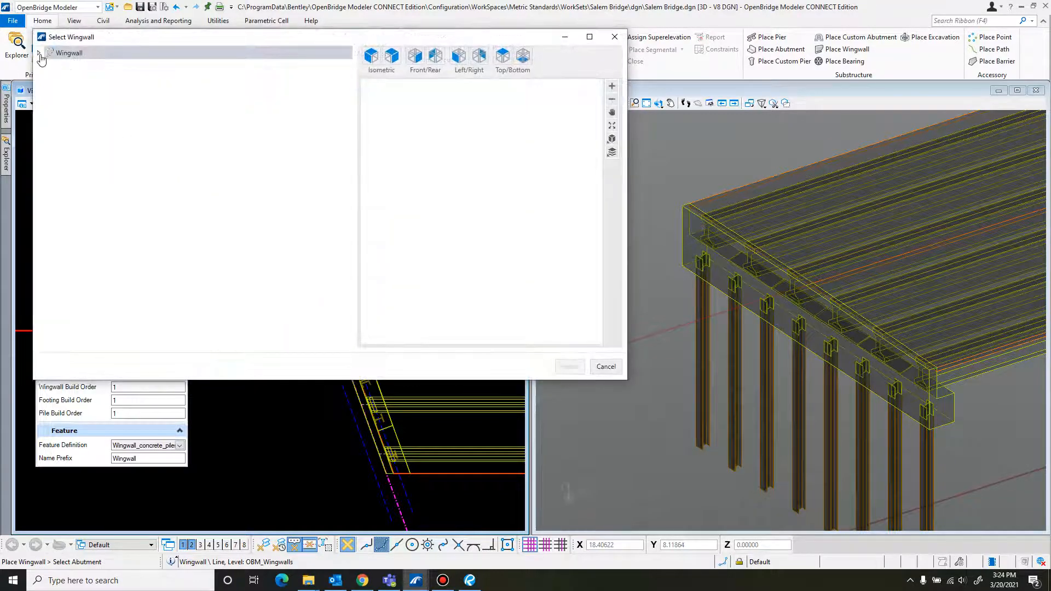
pyautogui.click(39, 54)
pyautogui.click(50, 66)
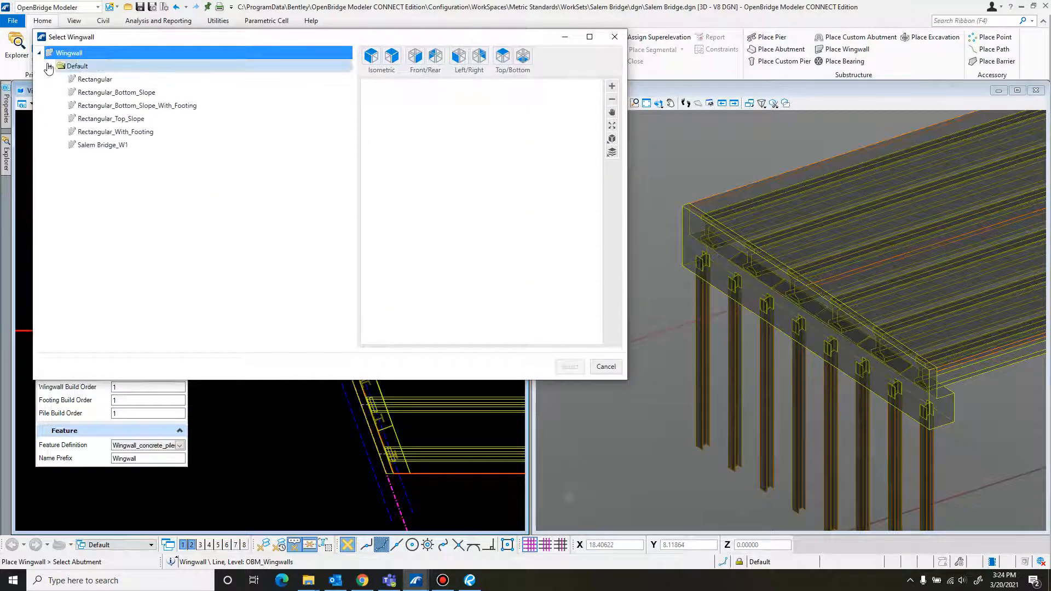
pyautogui.click(118, 93)
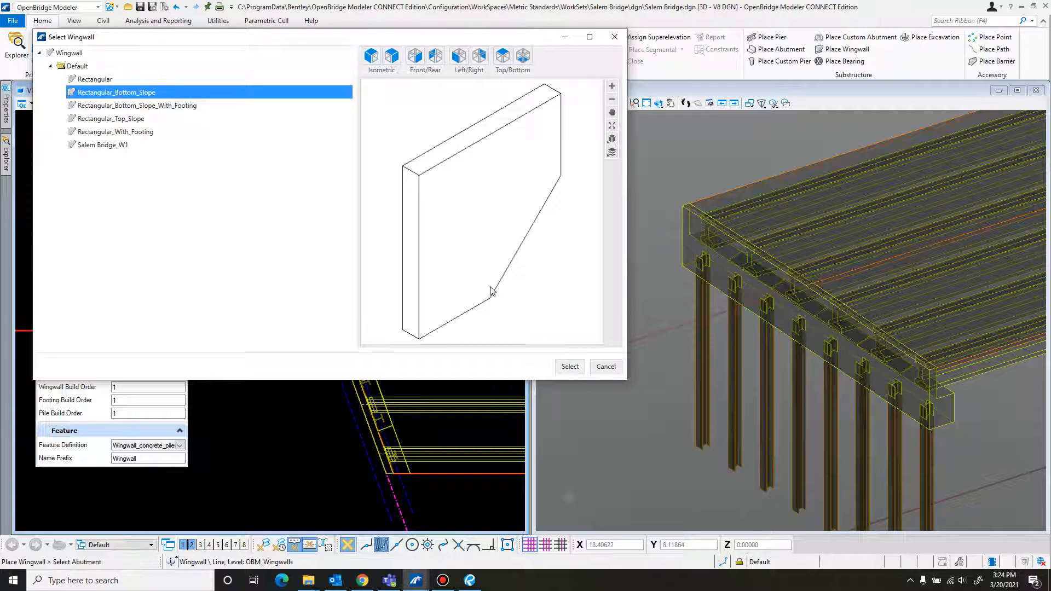
pyautogui.moveTo(1050, 40)
pyautogui.mouseDown()
pyautogui.moveTo(505, 37)
pyautogui.moveTo(1050, 38)
pyautogui.mouseUp()
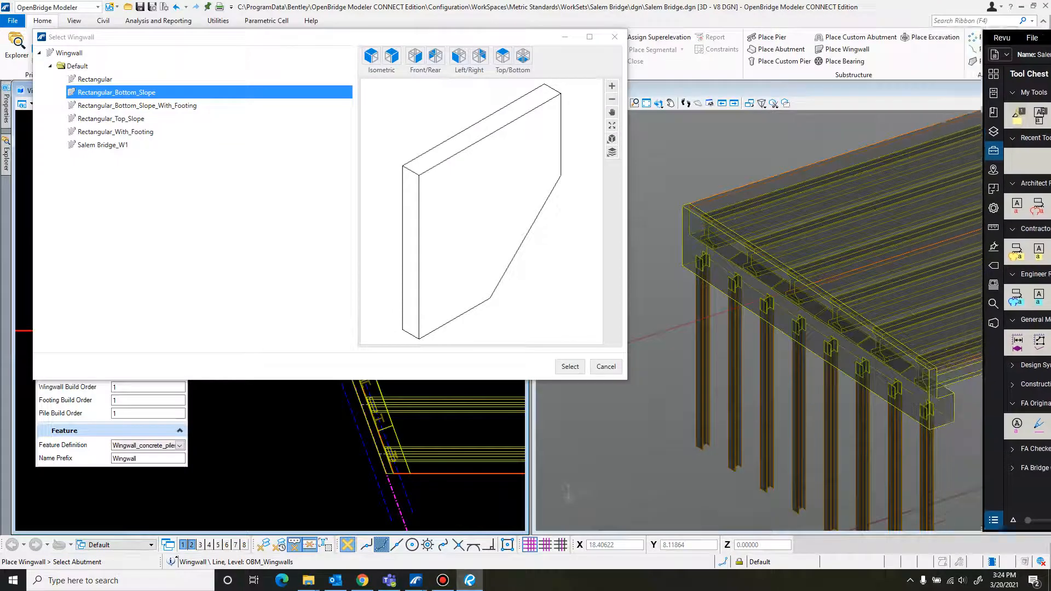
pyautogui.click(570, 367)
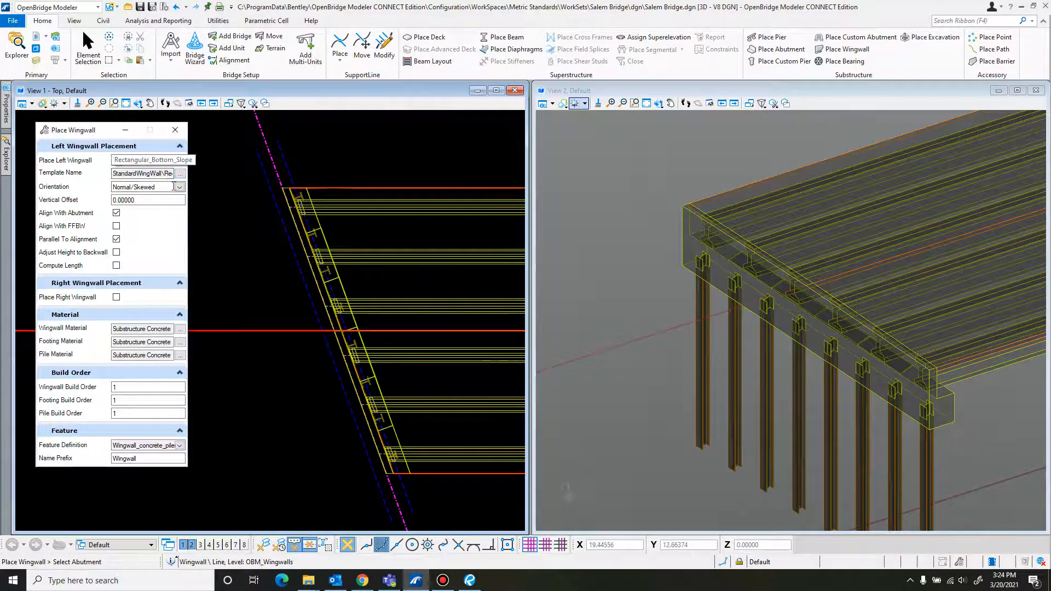
# Check the available wingwall orientations and compare them with the Wingwall 1 & 4 detail in the Salem Bridge plans
pyautogui.click(179, 187)
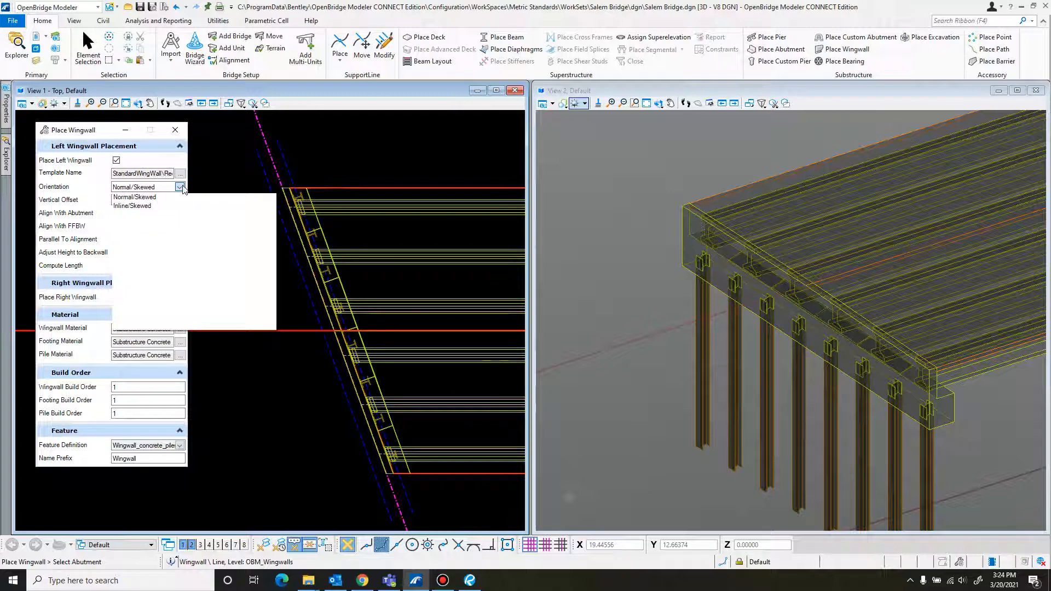
pyautogui.click(220, 186)
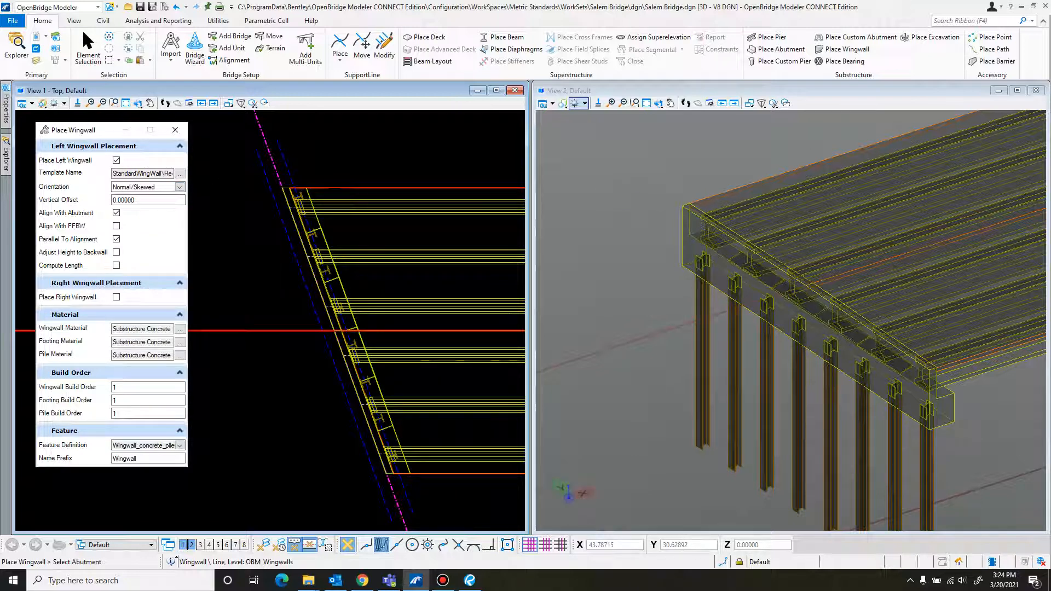
pyautogui.hotkey('alt', 'Tab')
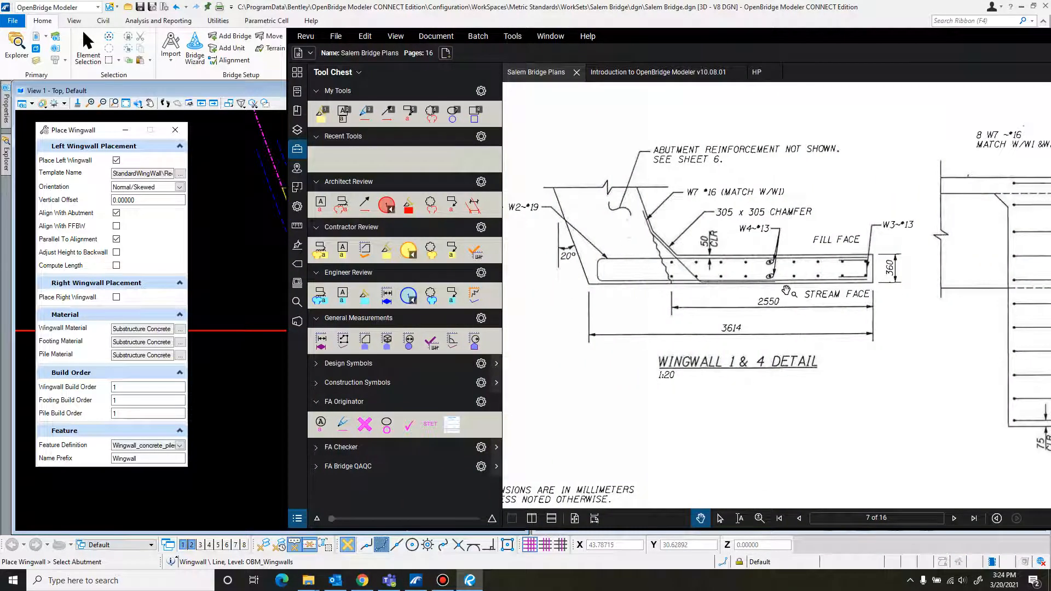
pyautogui.click(725, 21)
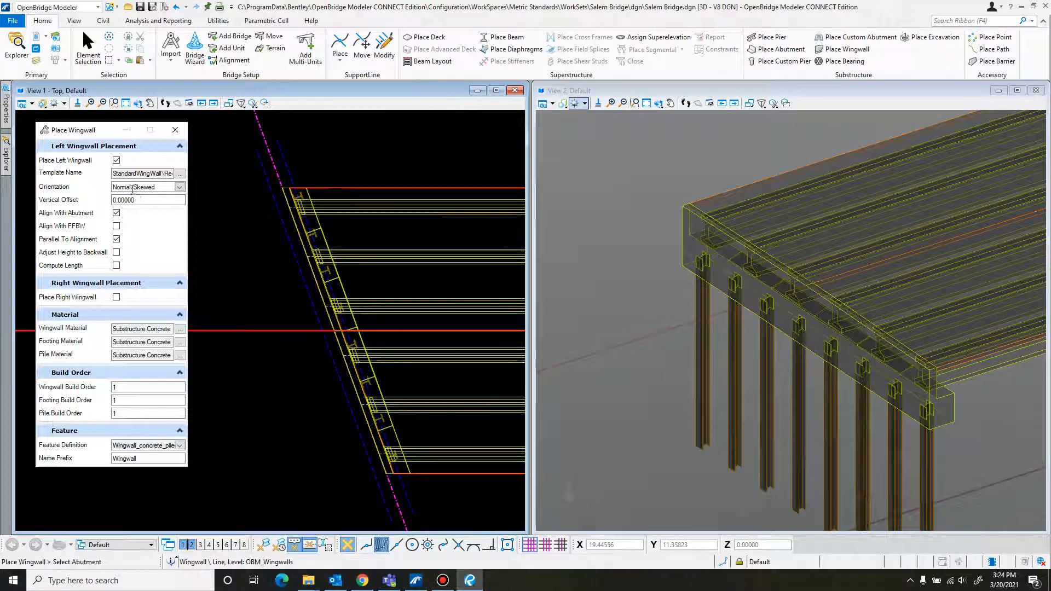
# Try the left wingwall without Align With Abutment while keeping Parallel To Alignment on
pyautogui.click(116, 240)
pyautogui.click(116, 213)
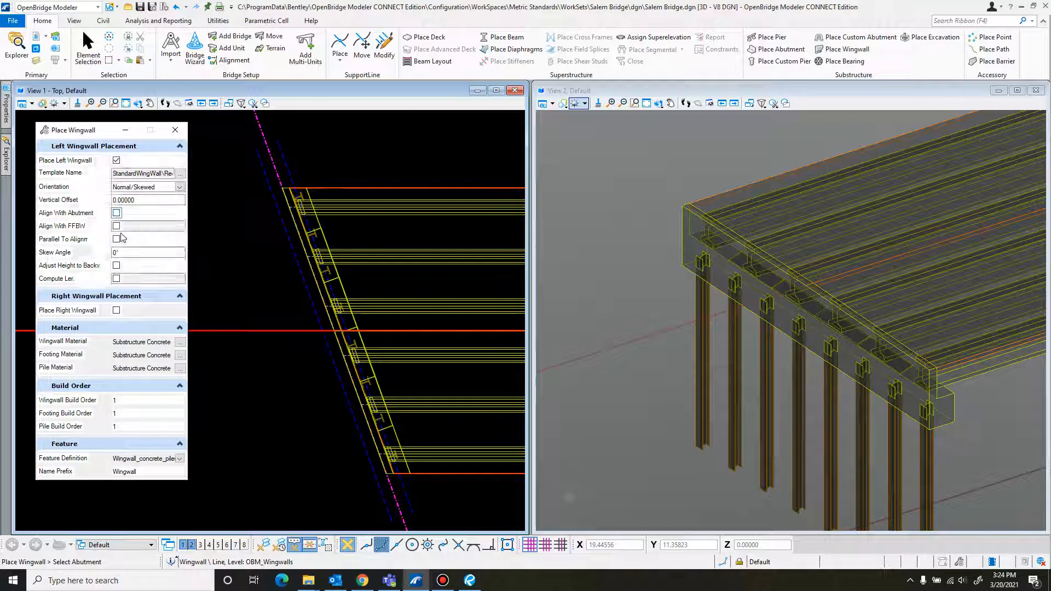
pyautogui.click(116, 266)
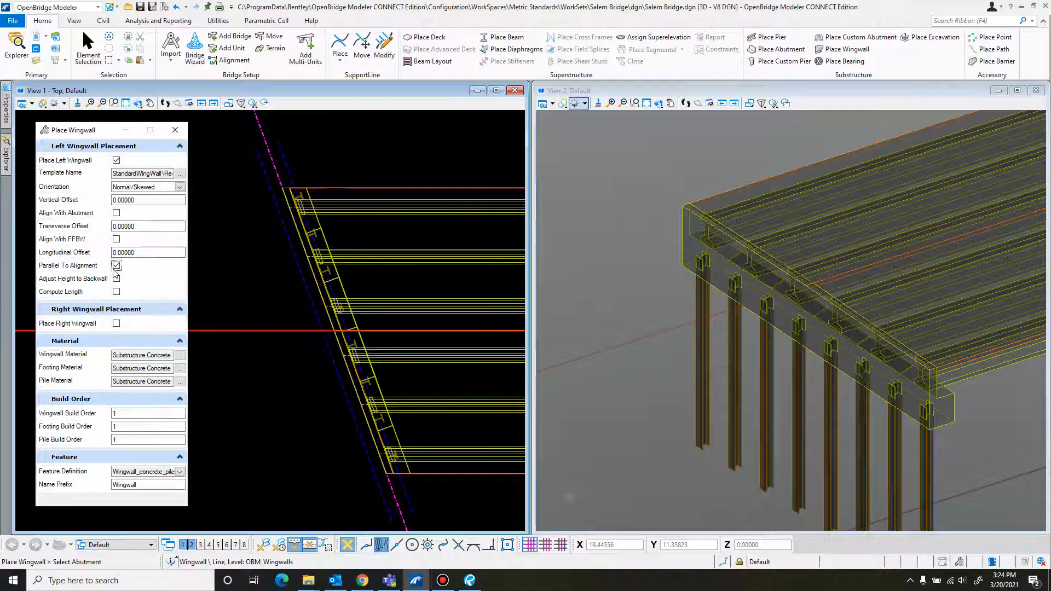
# Try the Inline/Skewed orientation for the left wingwall, inspect the abutment corner, and return the orientation to Normal/Skewed
pyautogui.click(179, 187)
pyautogui.click(142, 206)
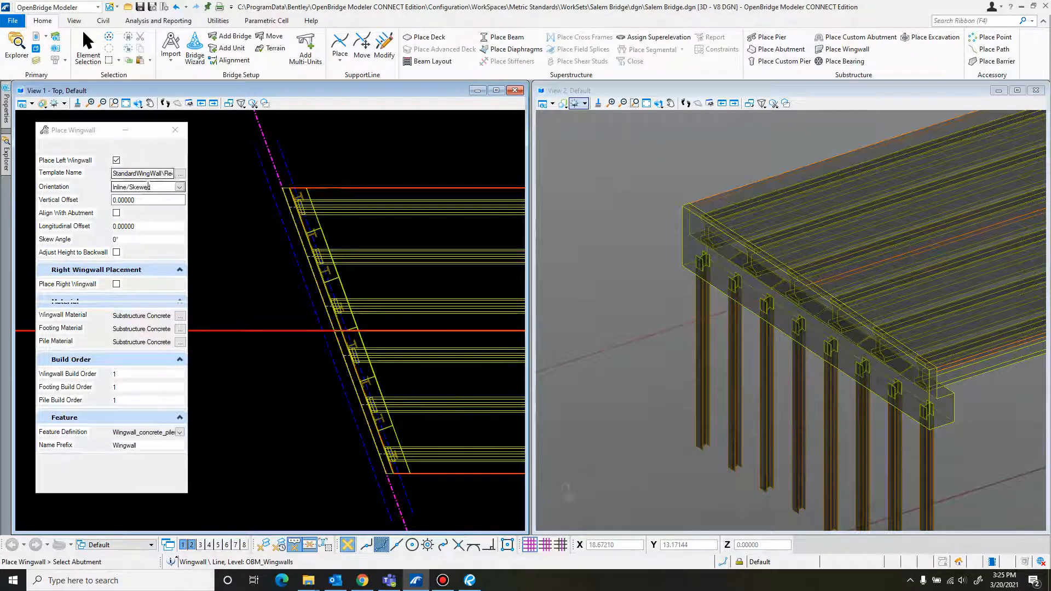
pyautogui.click(173, 188)
pyautogui.click(148, 205)
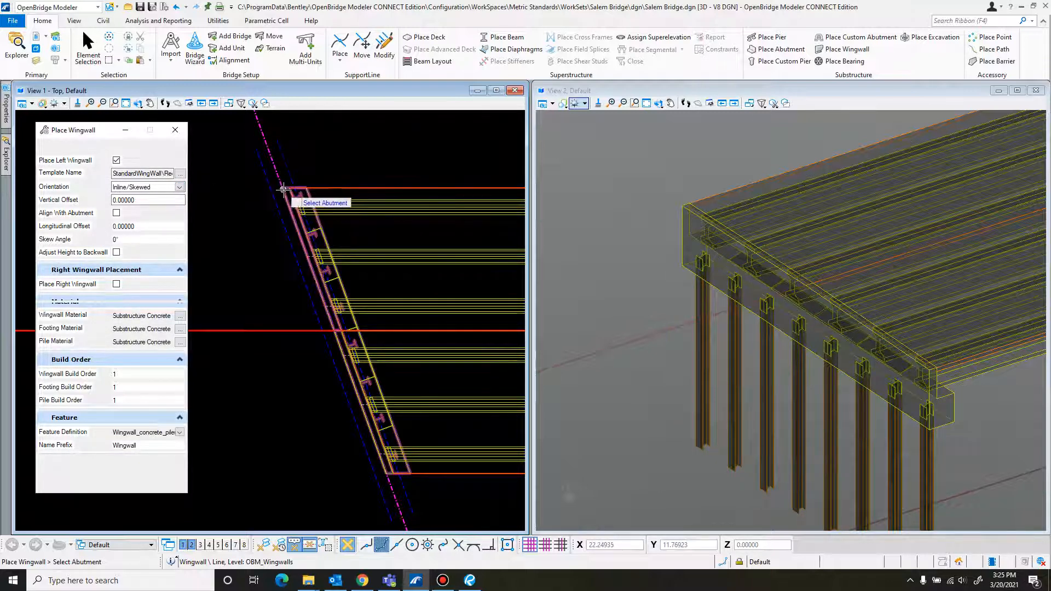
pyautogui.scroll(2, 279, 184)
pyautogui.scroll(2, 279, 187)
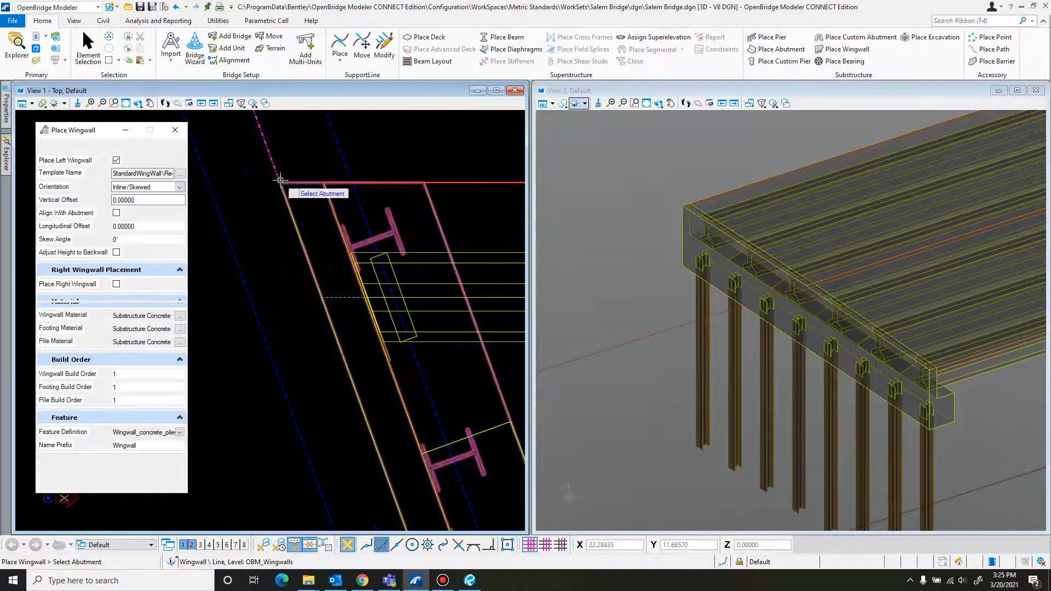
pyautogui.scroll(-2, 265, 168)
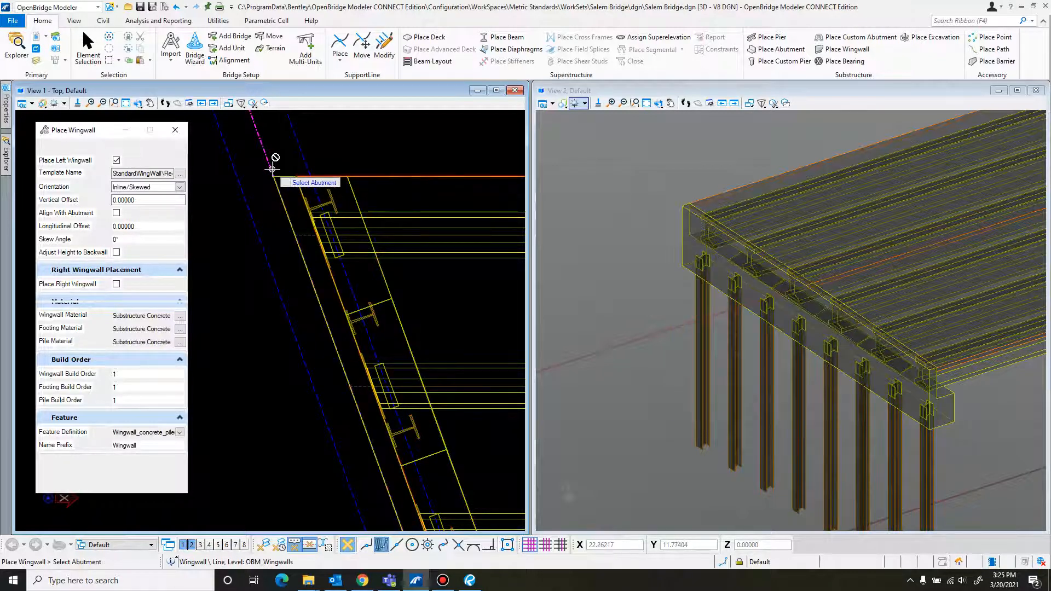
pyautogui.click(180, 187)
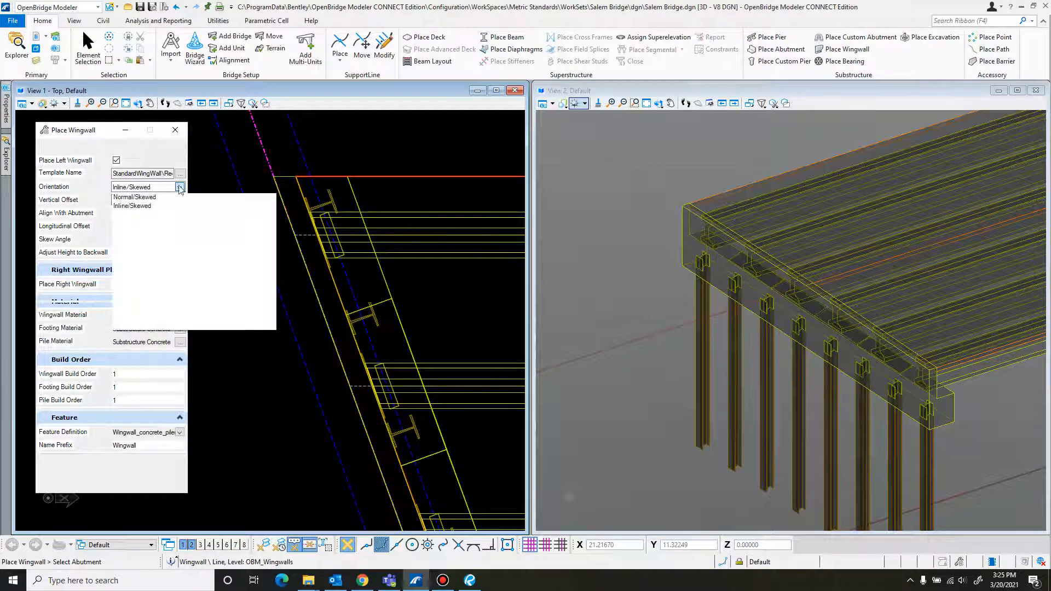
pyautogui.click(149, 197)
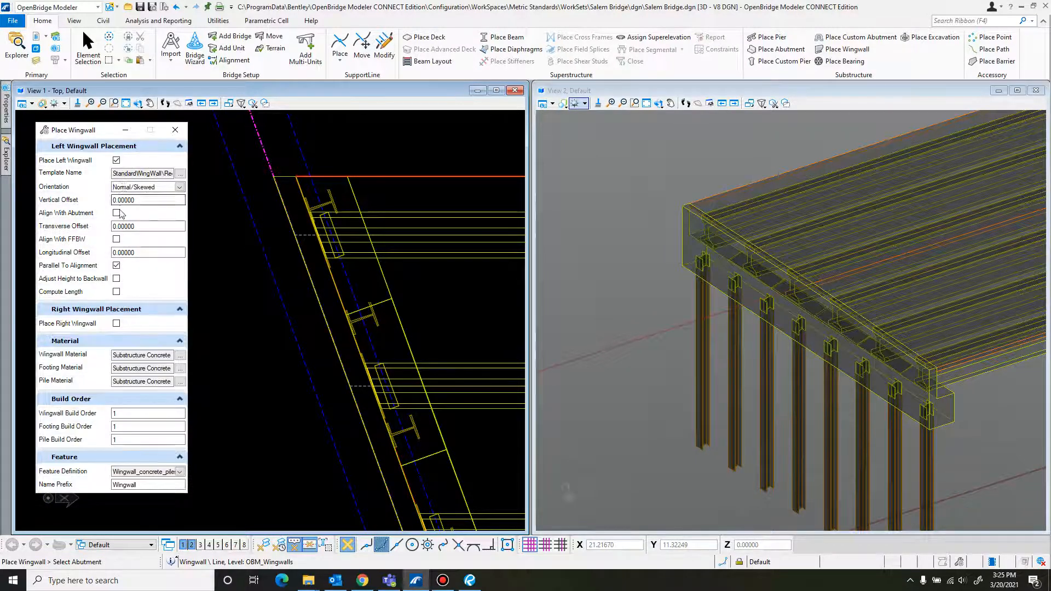
pyautogui.click(116, 266)
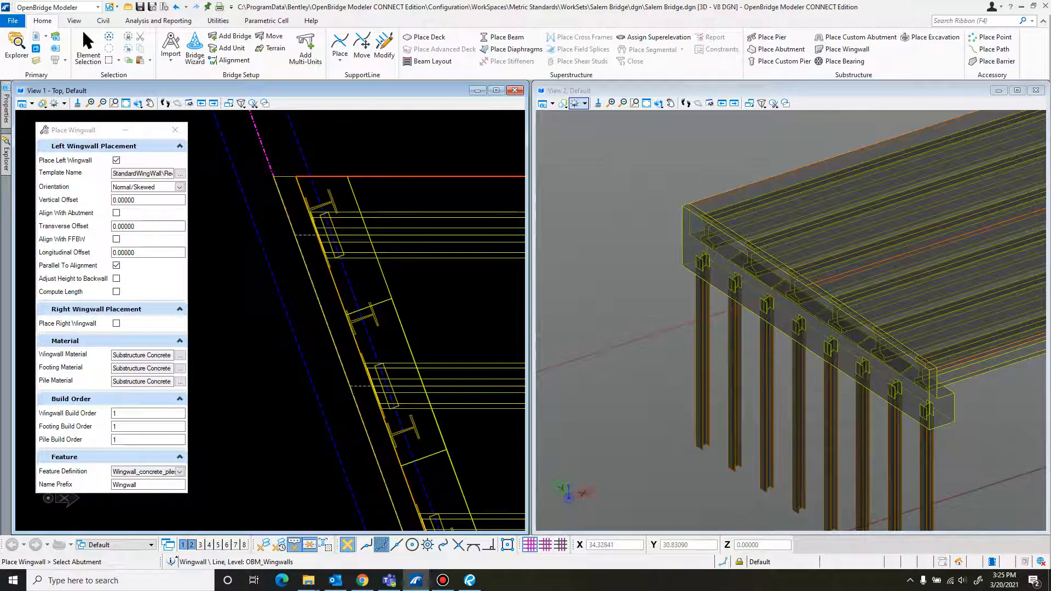
# Switch to the Salem Bridge Plans PDF and examine the Wingwall 1 & 4 elevation
pyautogui.click(470, 580)
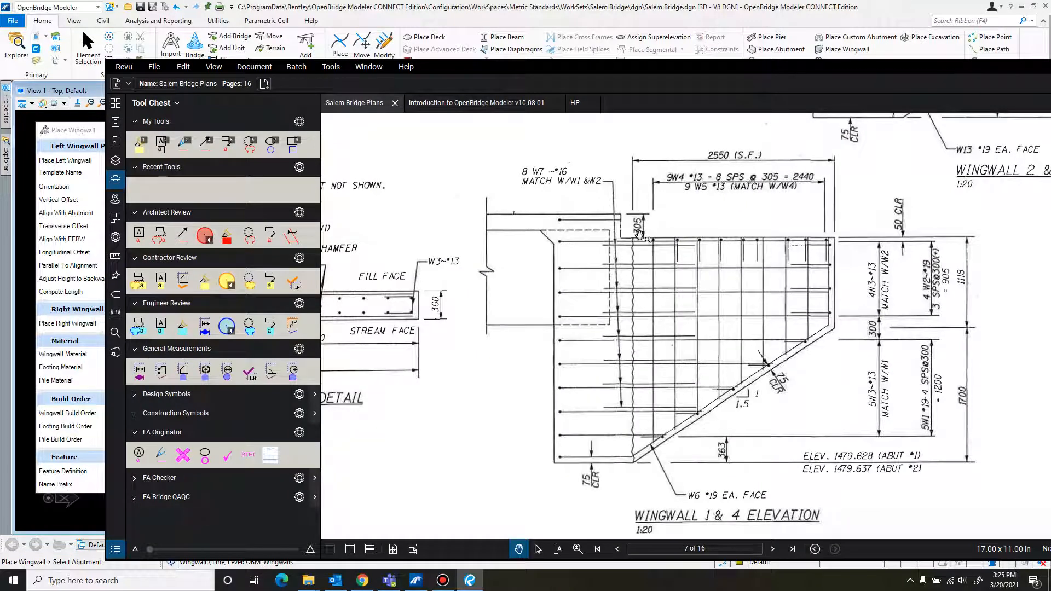
pyautogui.moveTo(636, 64); pyautogui.dragTo(1050, 59)
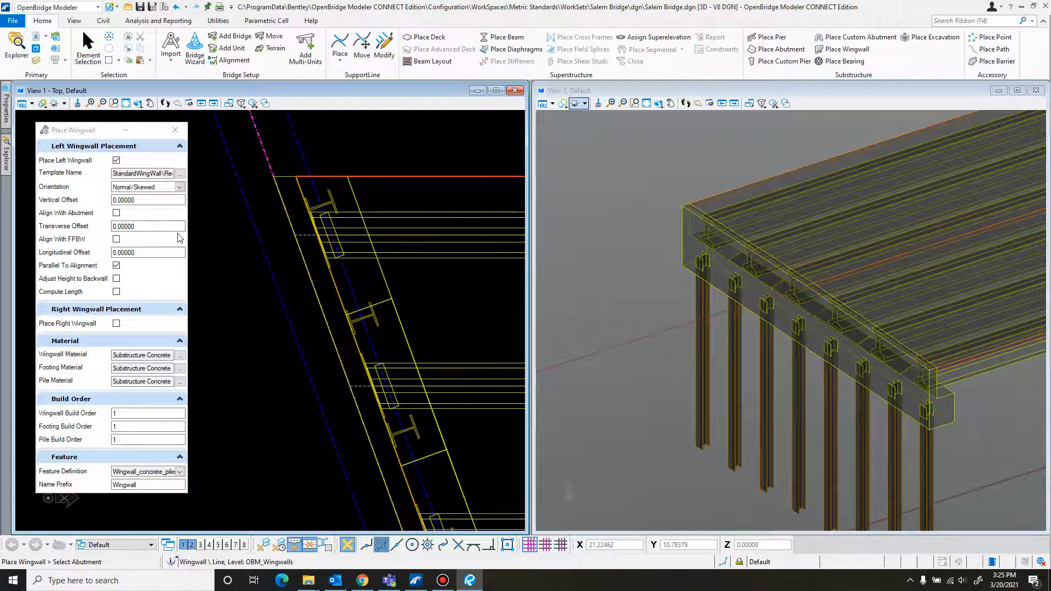
# Turn Align With Abutment back on for the left wingwall and try the Compute Length option
pyautogui.click(116, 213)
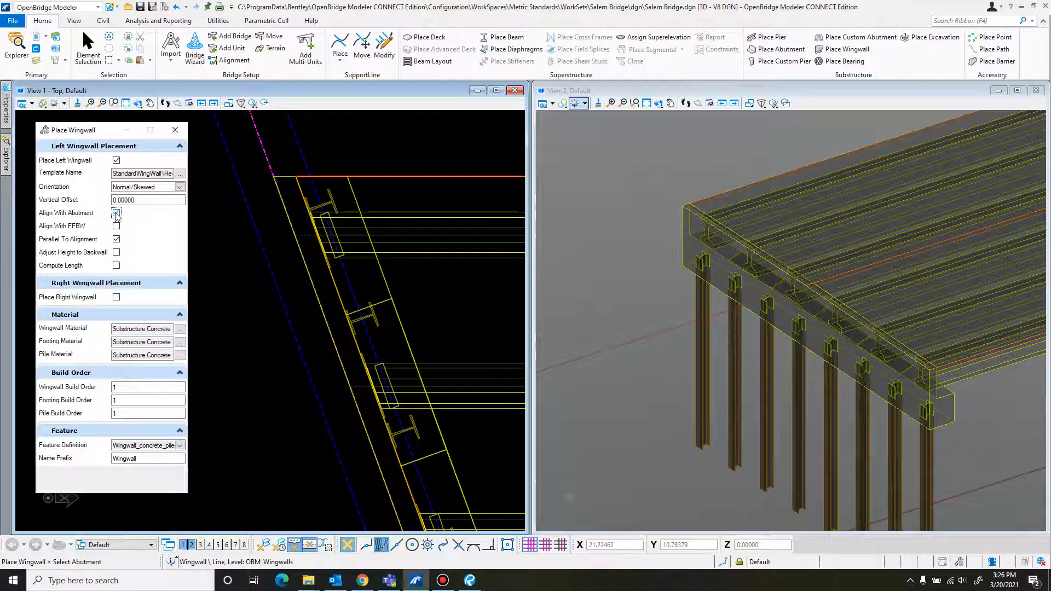
pyautogui.click(116, 213)
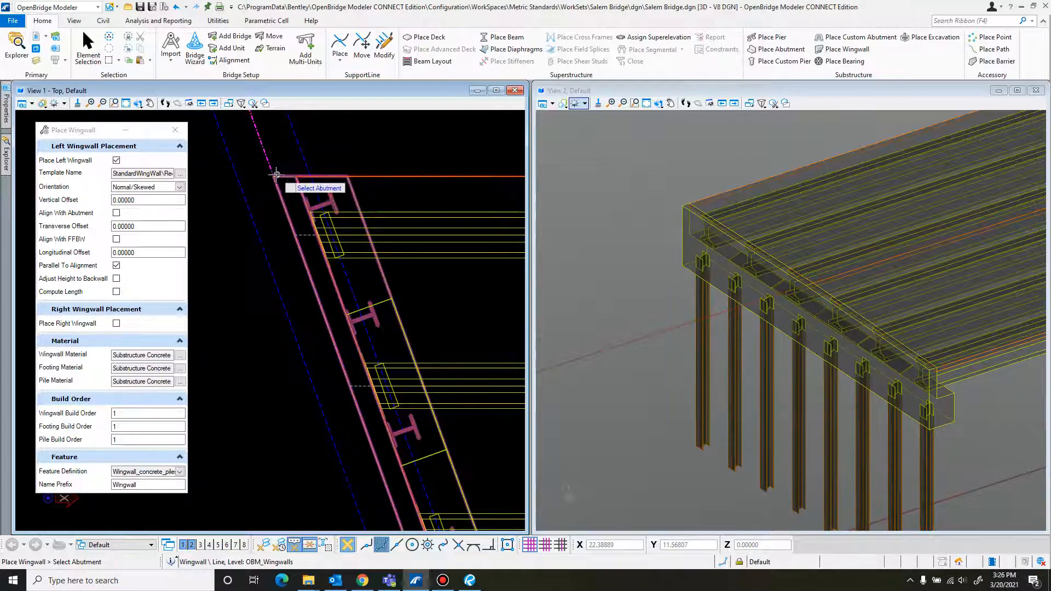
pyautogui.click(116, 213)
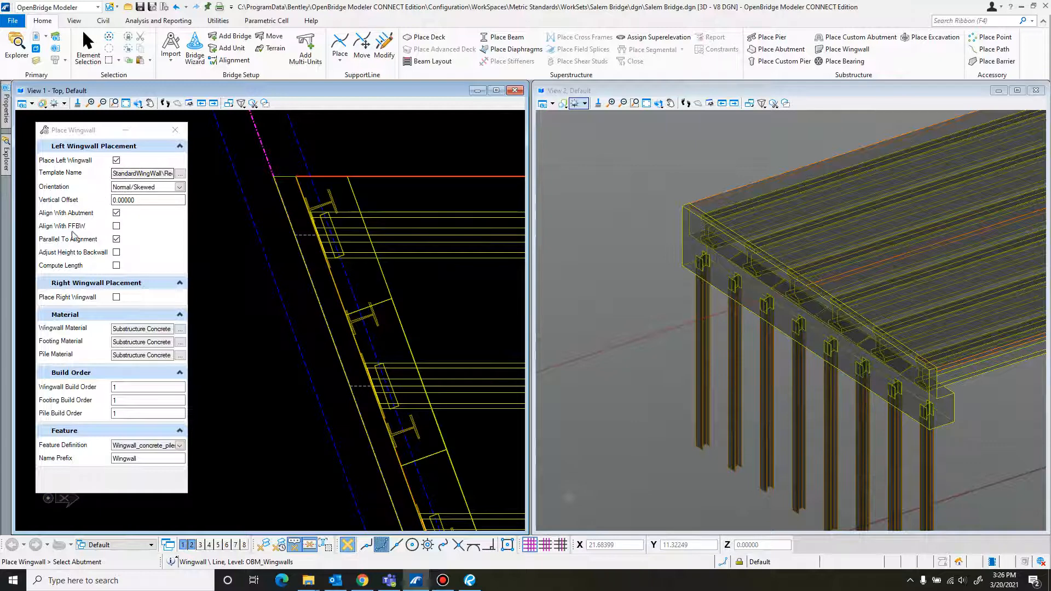
pyautogui.click(117, 266)
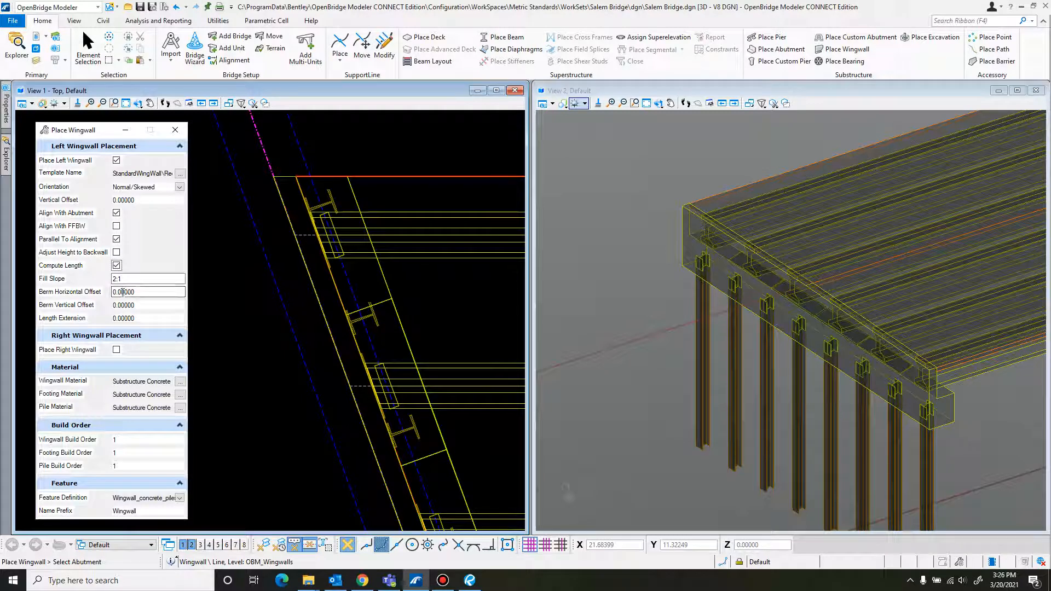
pyautogui.click(116, 266)
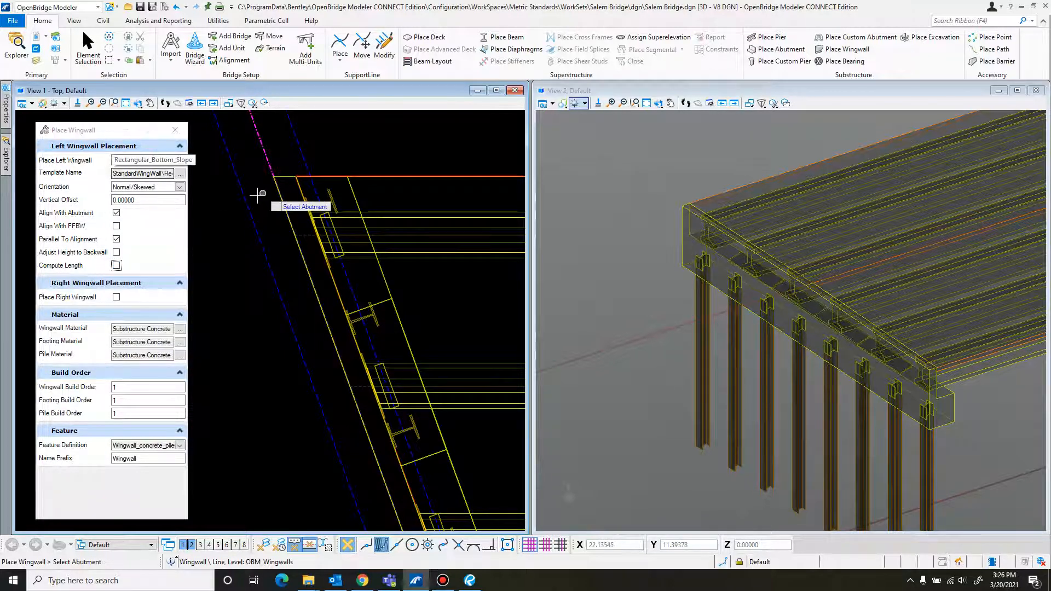
# Place the left wingwall on the abutment with the current settings and end the Place Wingwall command
pyautogui.click(292, 186)
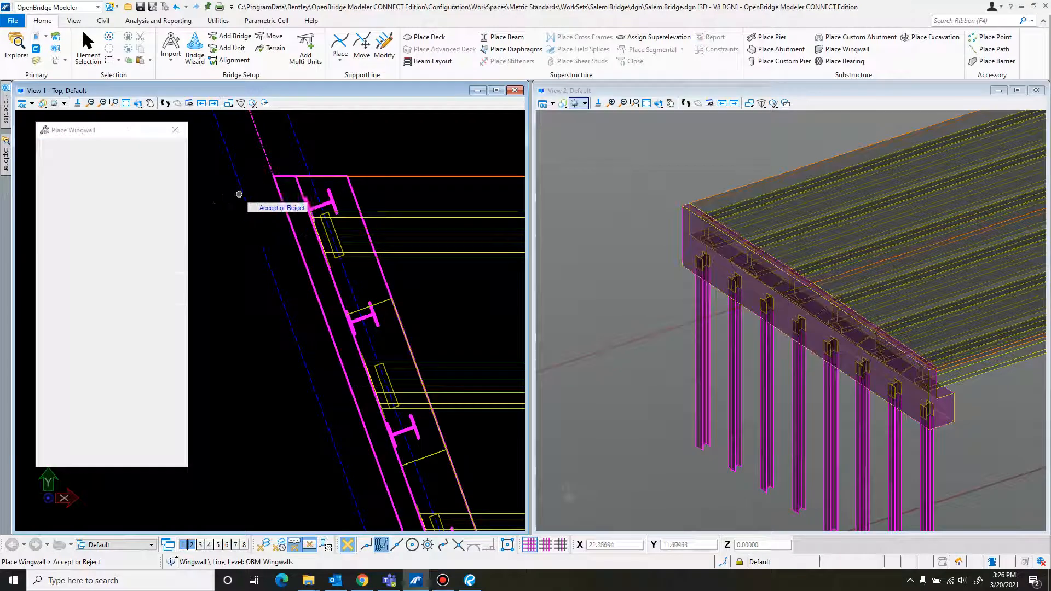
pyautogui.click(216, 222)
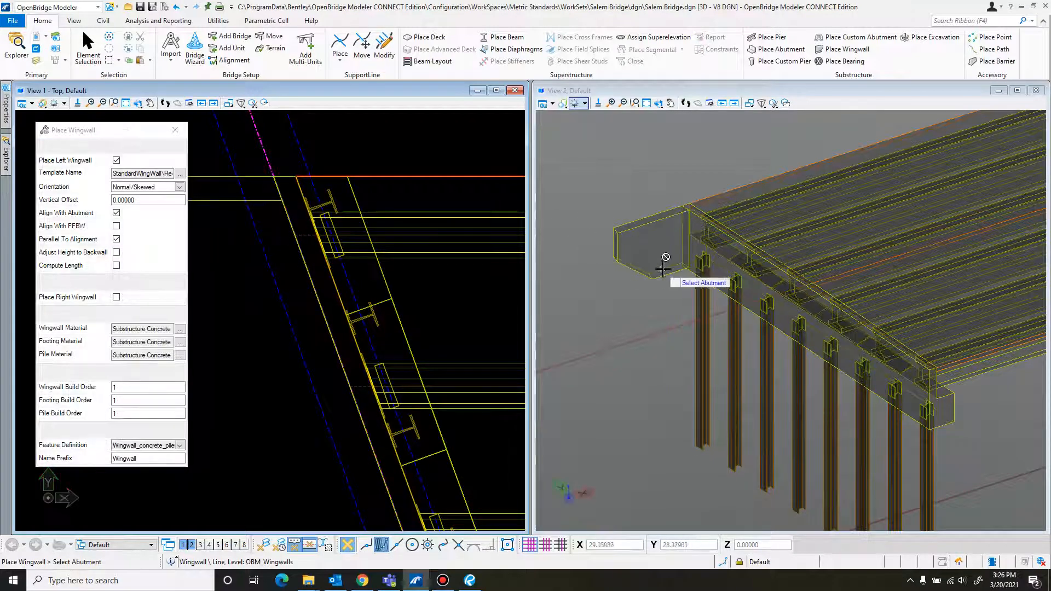
pyautogui.scroll(3, 706, 219)
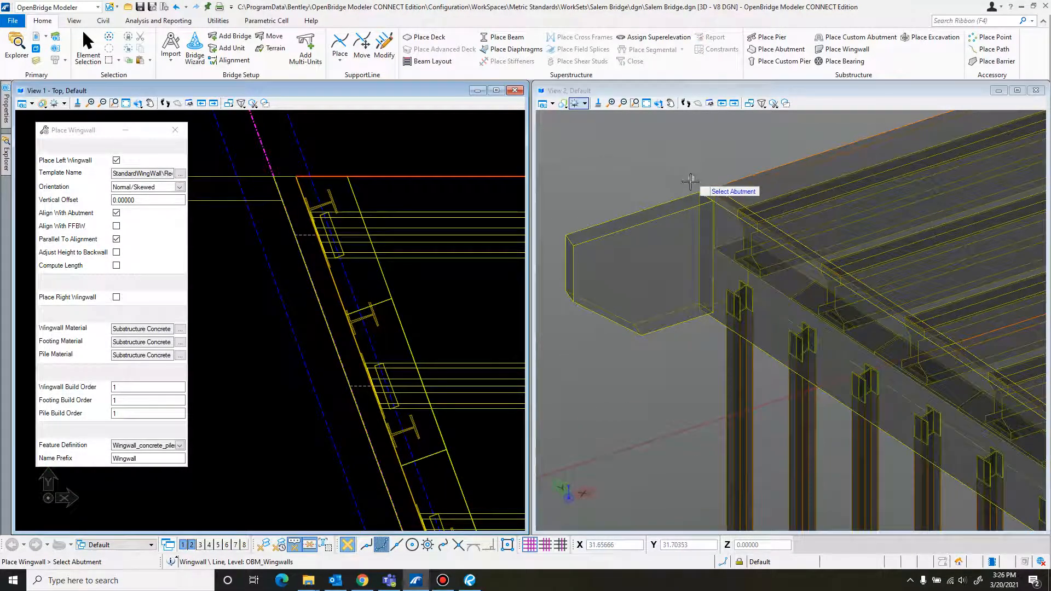
pyautogui.moveTo(606, 402); pyautogui.dragTo(716, 375, button='middle')
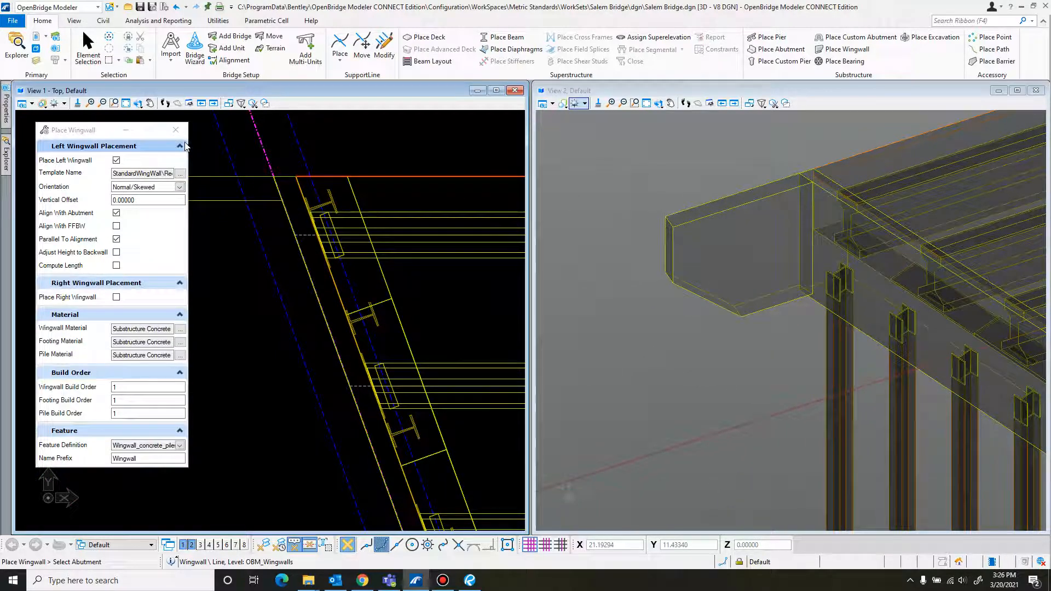
pyautogui.press('Escape')
# Open the placed wingwall's template for editing and bring up the Wingwall 1 & 4 elevation in the plans PDF
pyautogui.click(682, 269)
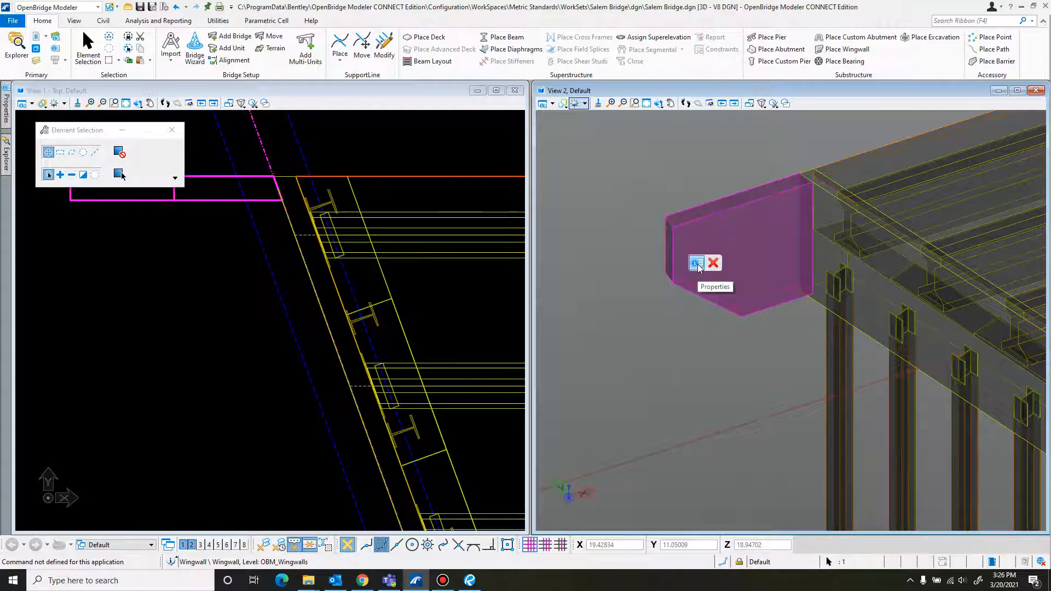
pyautogui.moveTo(697, 263)
pyautogui.click(858, 251)
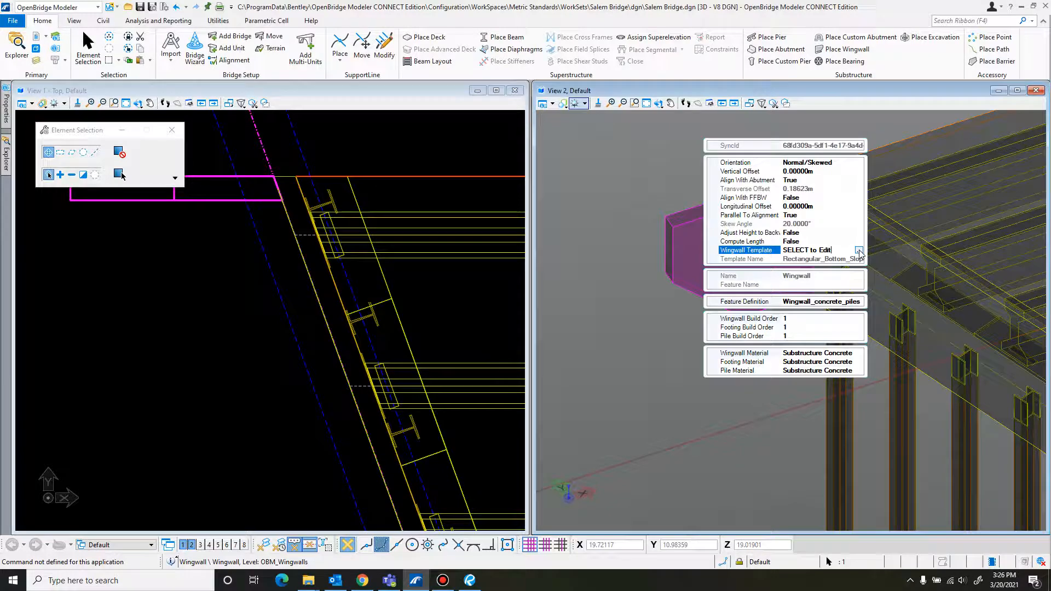
pyautogui.click(860, 251)
pyautogui.click(230, 217)
pyautogui.click(235, 204)
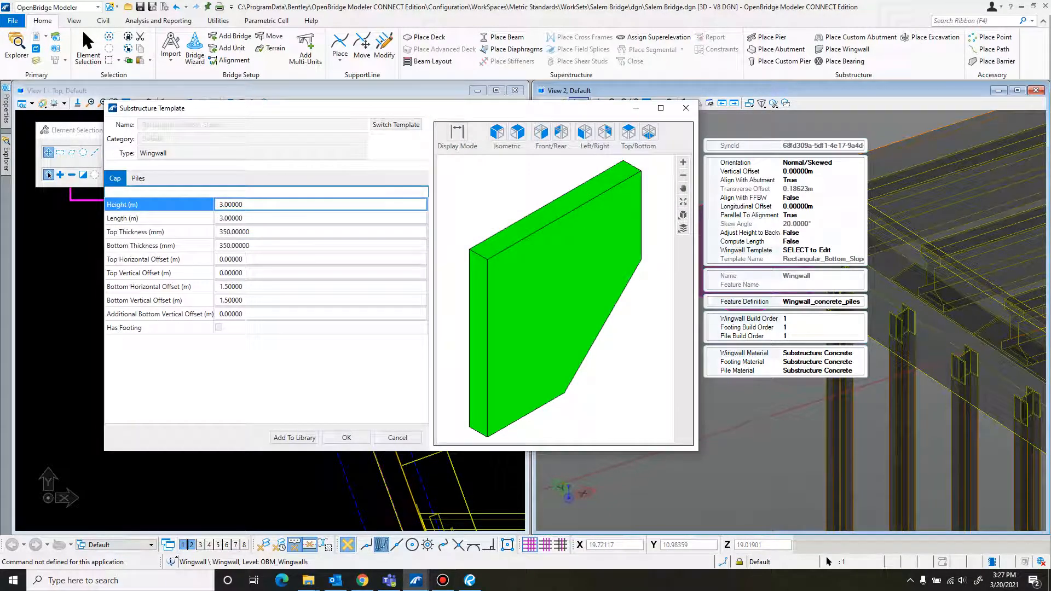
pyautogui.moveTo(1050, 25); pyautogui.dragTo(479, 24)
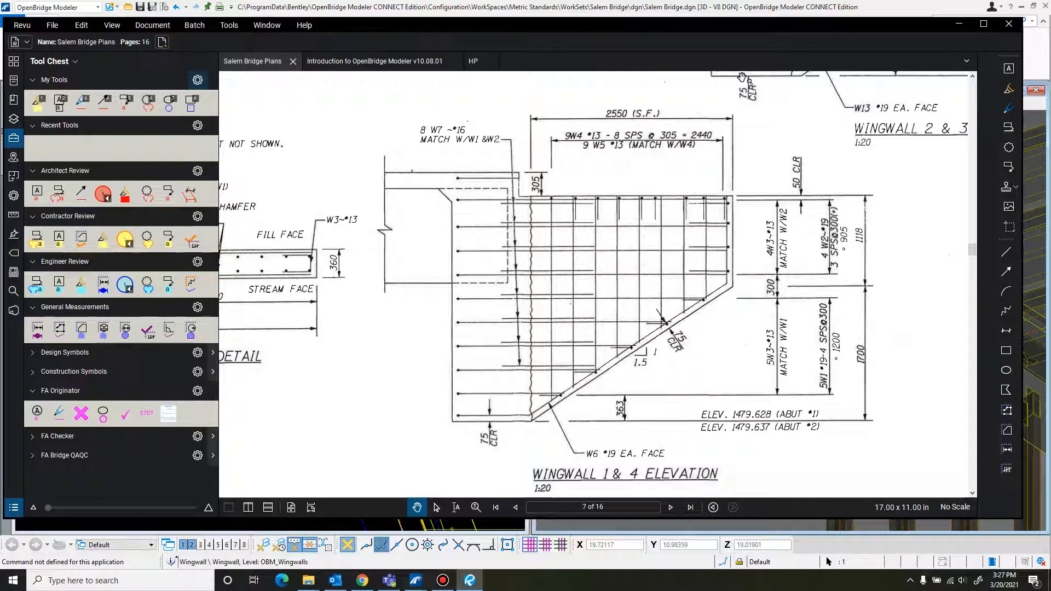
# Set the wingwall template's height to 2.818 m and its length to 2.55 m, following the Wingwall 1 & 4 elevation
pyautogui.moveTo(708, 29); pyautogui.dragTo(1050, 31)
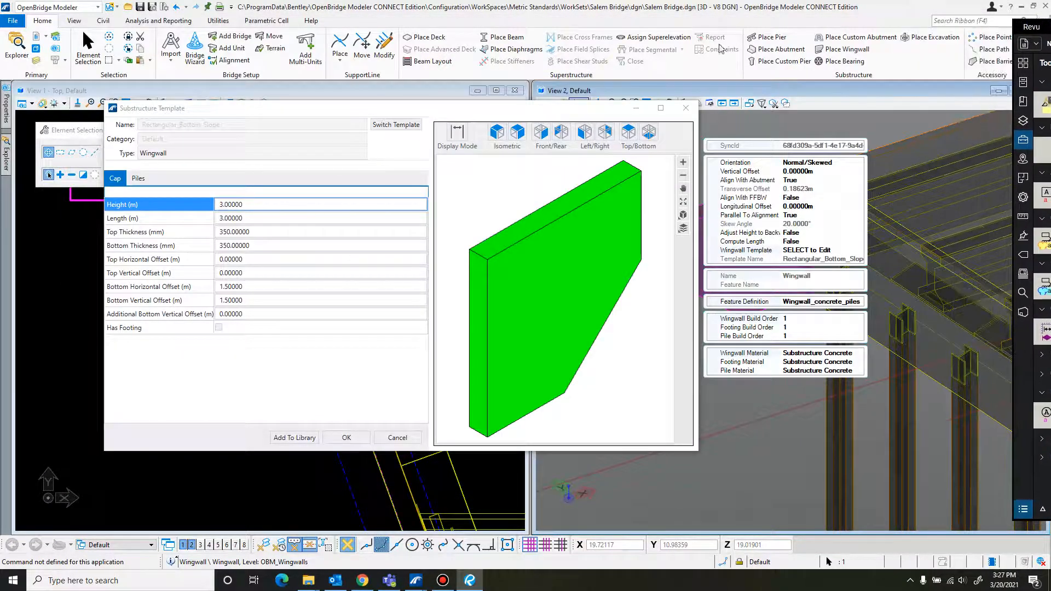
pyautogui.click(197, 207)
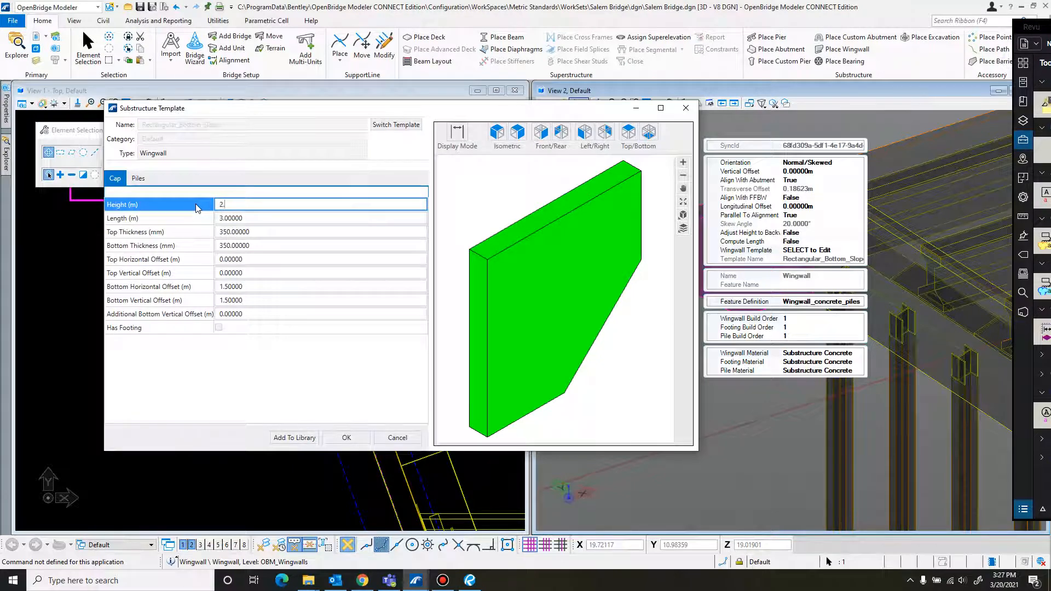
pyautogui.write('2.818')
pyautogui.click(255, 217)
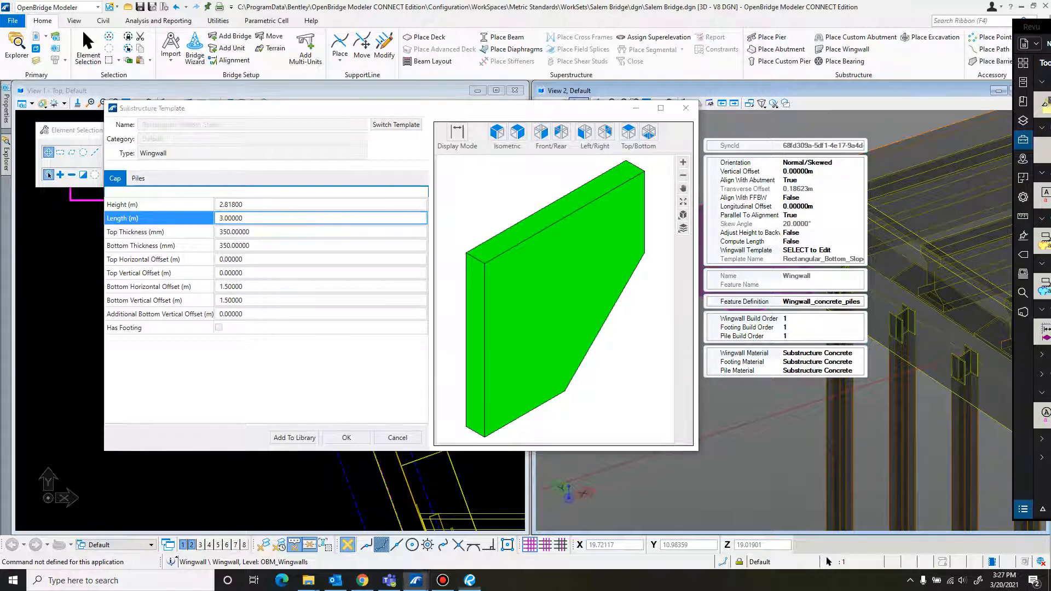
pyautogui.moveTo(1050, 27); pyautogui.dragTo(723, 32)
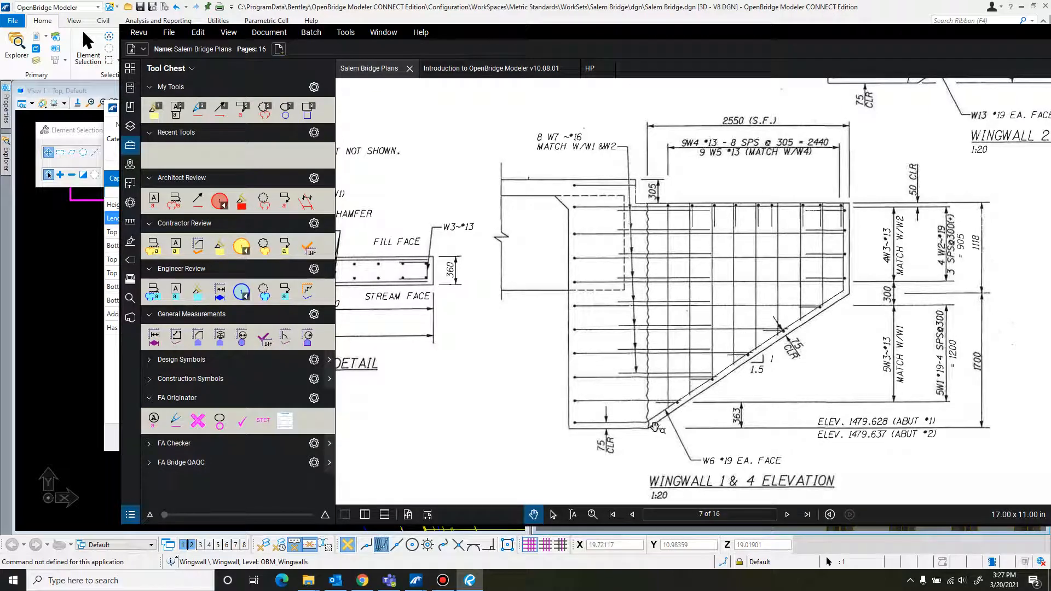
pyautogui.moveTo(720, 34); pyautogui.dragTo(1050, 35)
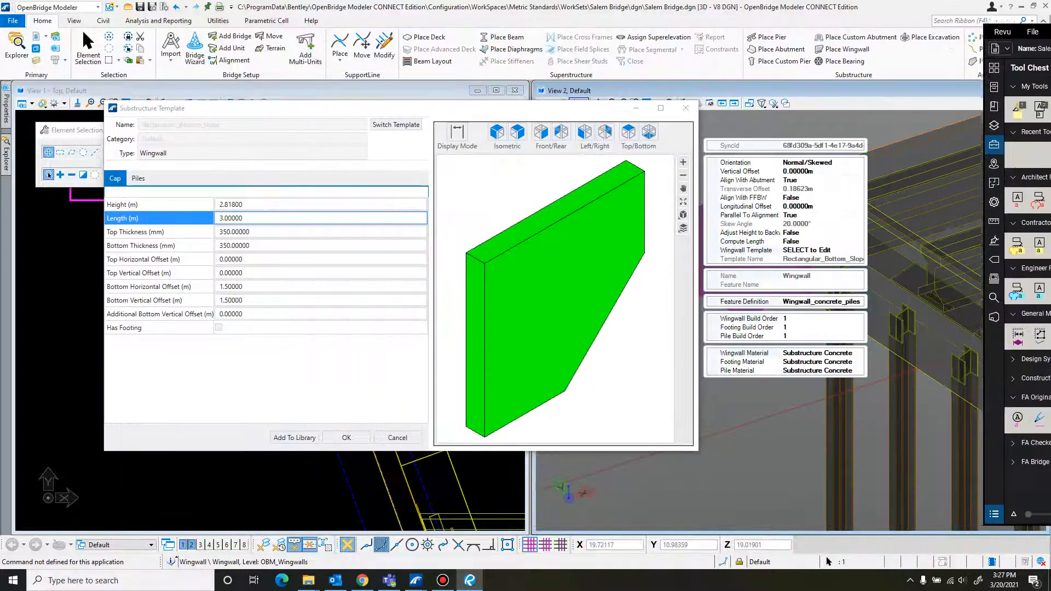
pyautogui.click(246, 218)
pyautogui.write('2.55')
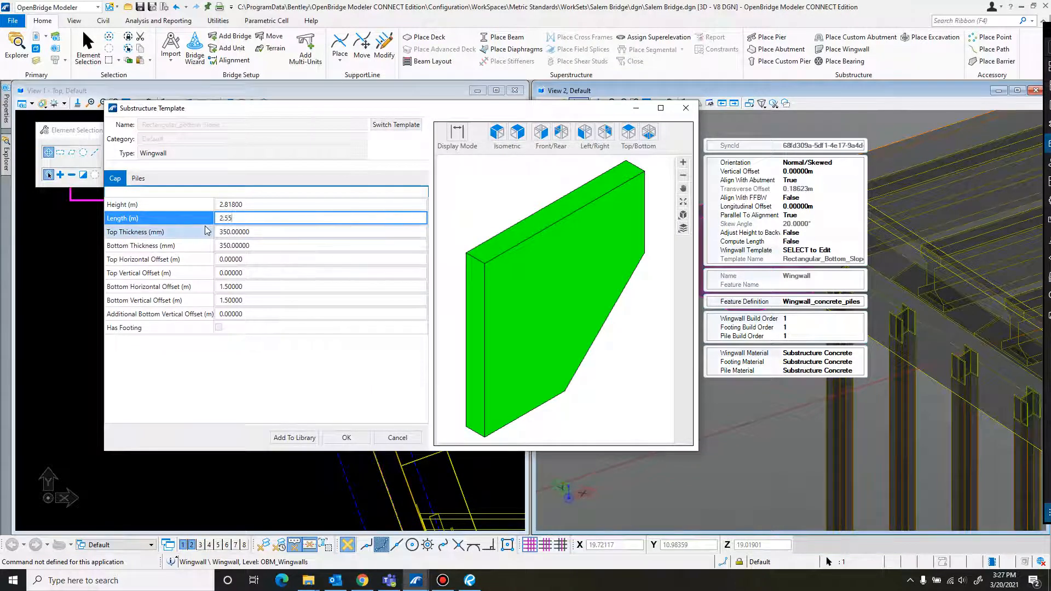
# Check the wall thickness in the plans PDF and set the template's top and bottom thickness to 360 mm
pyautogui.moveTo(262, 234); pyautogui.dragTo(208, 235)
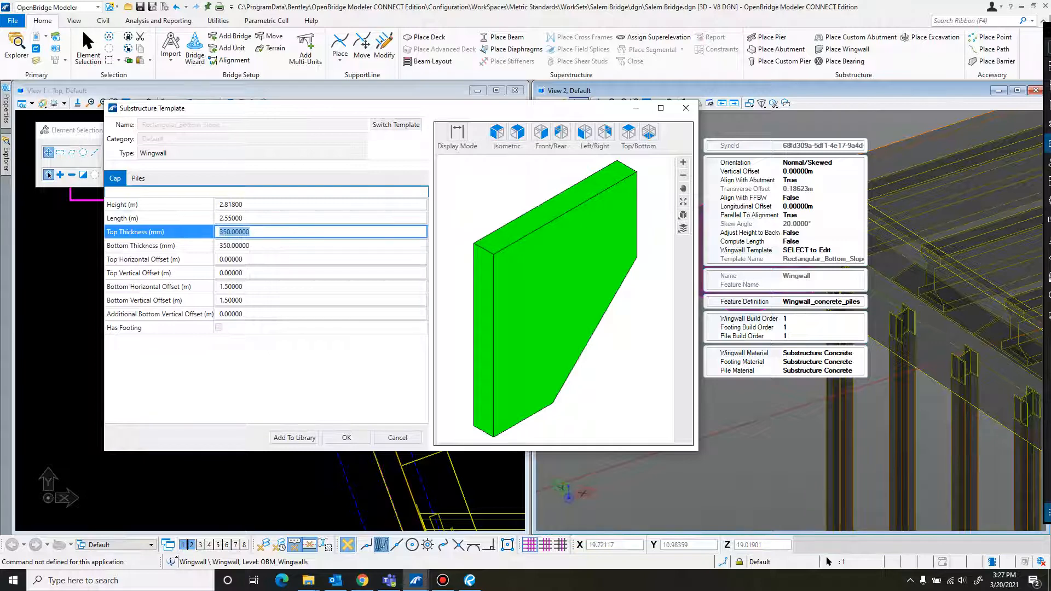
pyautogui.moveTo(1050, 35); pyautogui.dragTo(743, 35)
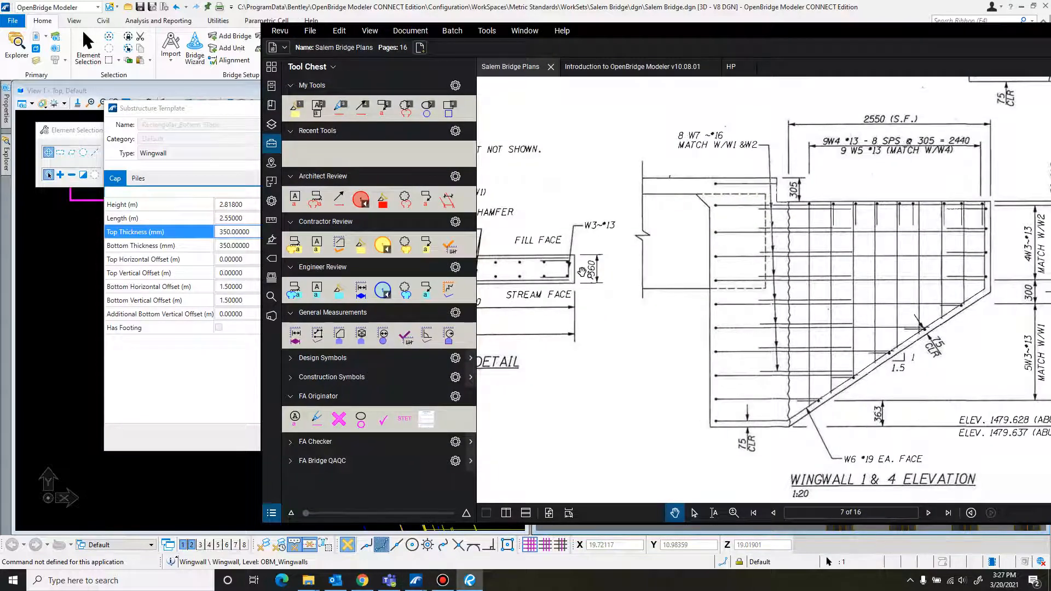
pyautogui.moveTo(667, 30); pyautogui.dragTo(1050, 30)
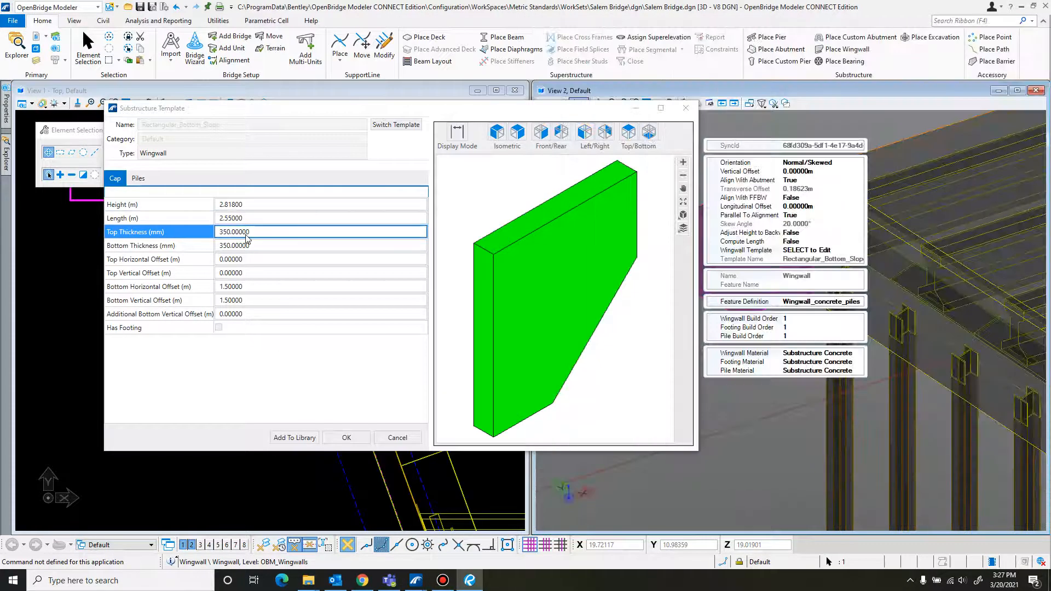
pyautogui.click(195, 234)
pyautogui.write('360')
pyautogui.press('Tab')
pyautogui.write('3')
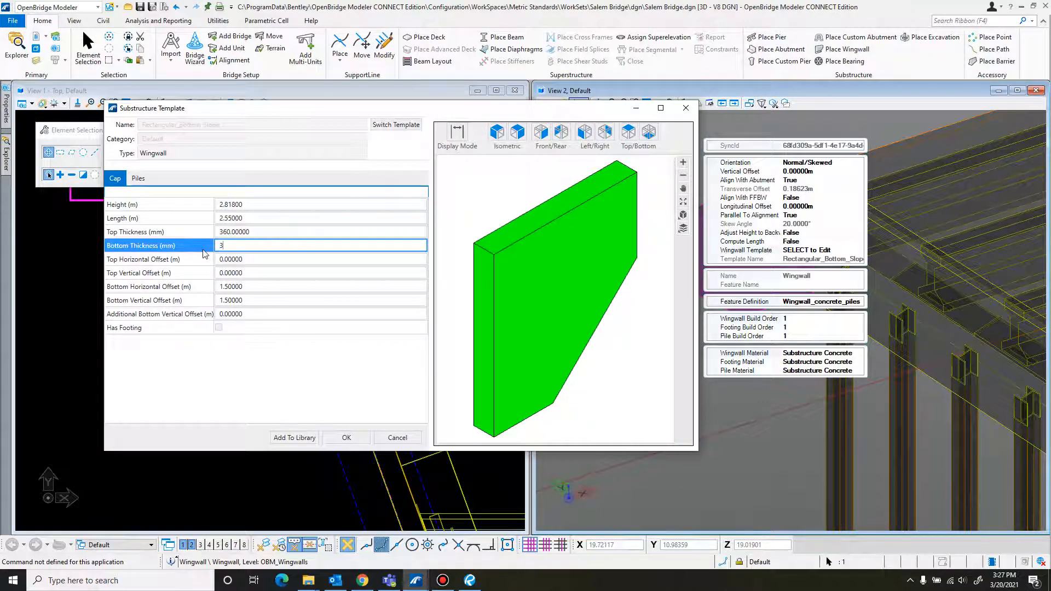
# Set the wingwall template's Top Vertical Offset to 0.305 m
pyautogui.click(263, 264)
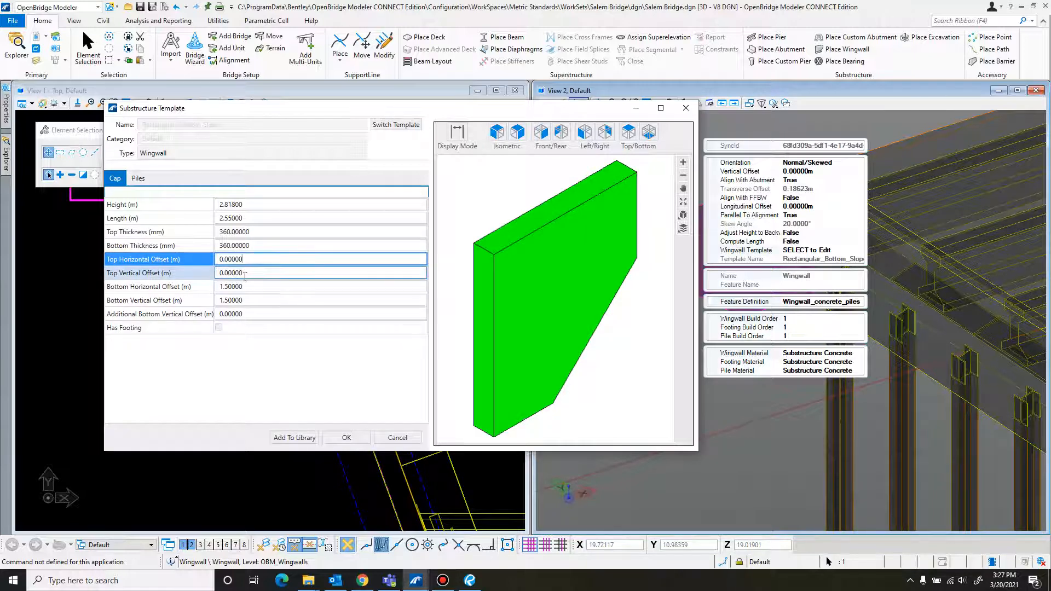
pyautogui.click(251, 274)
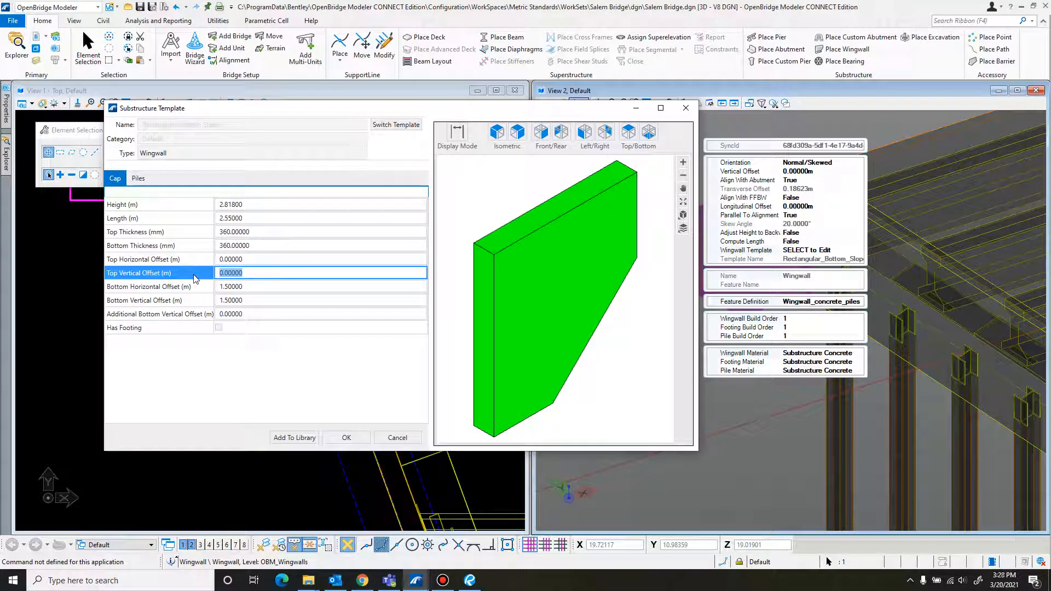
pyautogui.write('0.305')
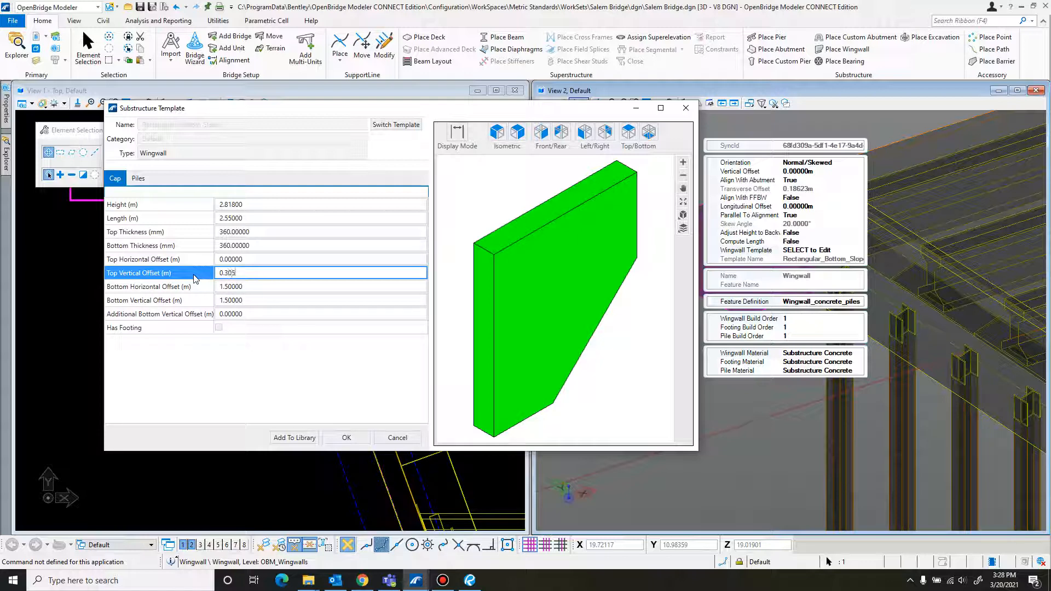
# Check the sloped bottom's height in the plan elevation and set the Bottom Vertical Offset to 1.7 m
pyautogui.click(269, 288)
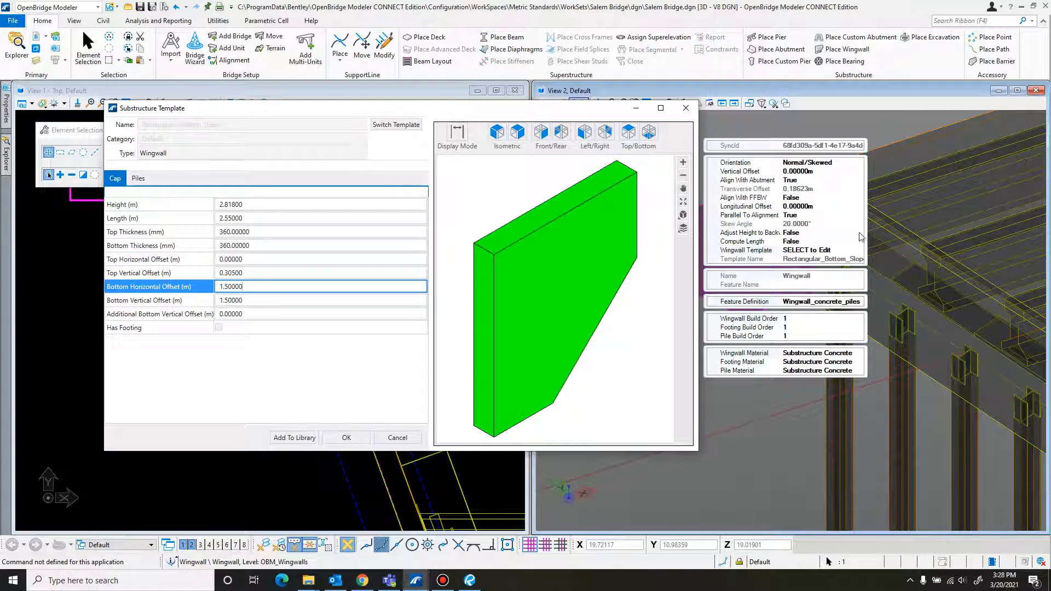
pyautogui.moveTo(1050, 27); pyautogui.dragTo(550, 27)
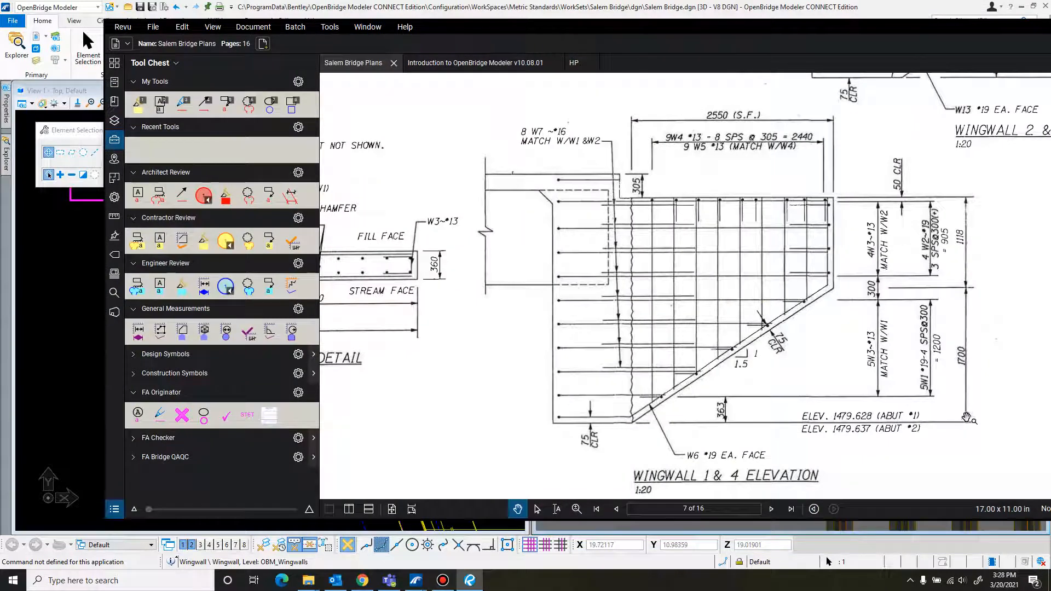
pyautogui.moveTo(781, 27); pyautogui.dragTo(1050, 29)
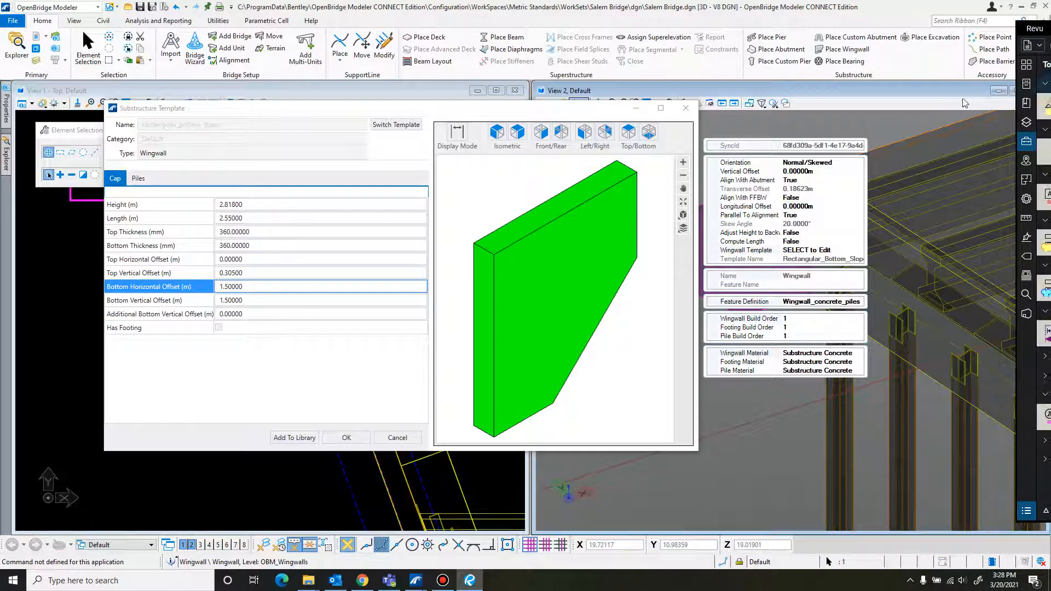
pyautogui.moveTo(258, 300); pyautogui.dragTo(227, 302)
pyautogui.write('7')
# Set the Bottom Horizontal Offset to 2.55 m after checking the plan elevation, and apply the template to the wingwall
pyautogui.click(261, 288)
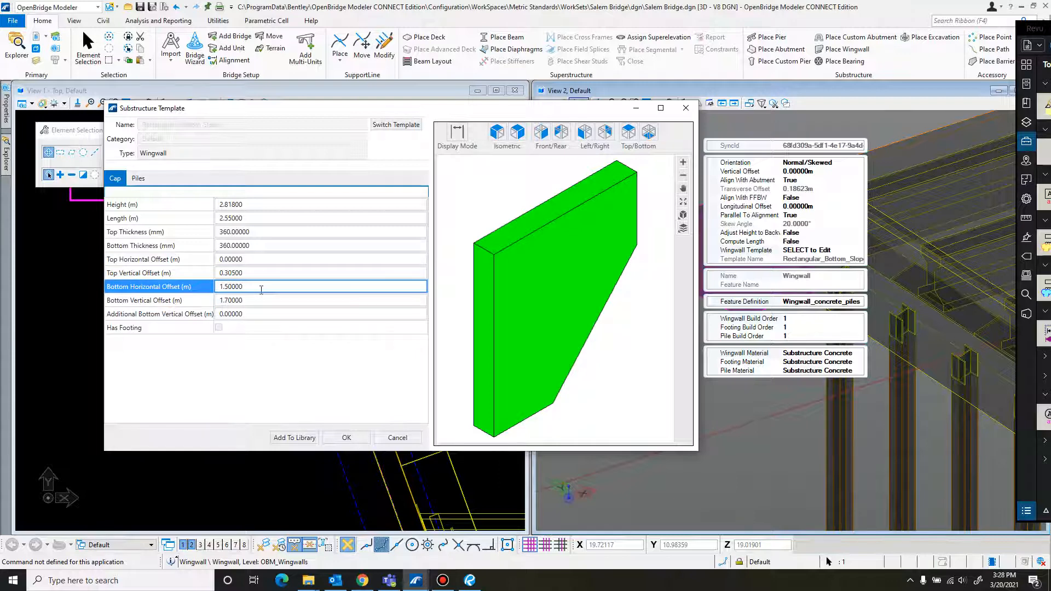
pyautogui.moveTo(1050, 27); pyautogui.dragTo(840, 34)
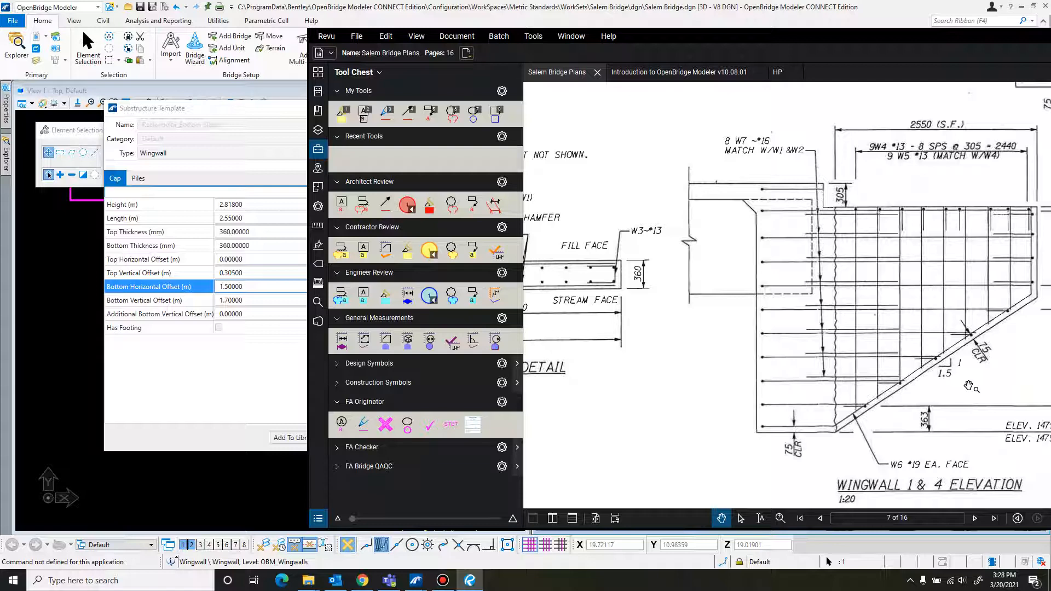
pyautogui.moveTo(805, 34); pyautogui.dragTo(1050, 34)
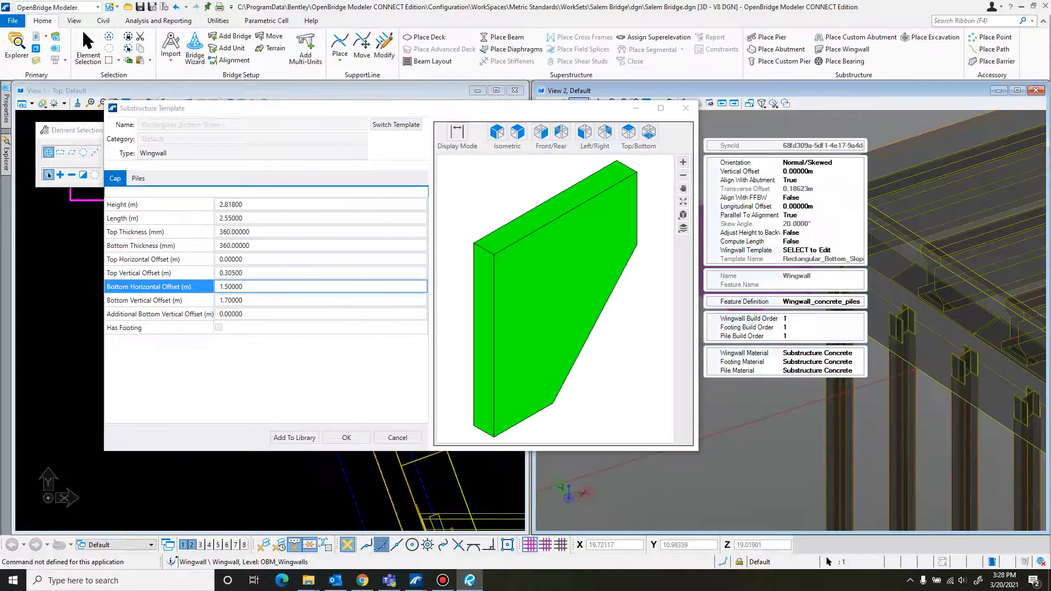
pyautogui.click(249, 287)
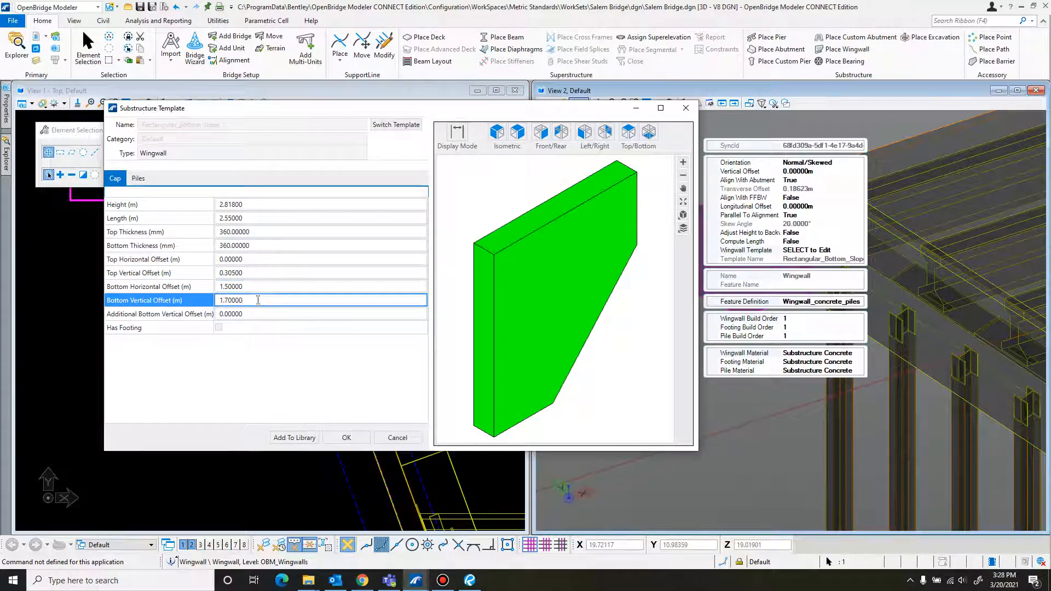
pyautogui.moveTo(249, 287); pyautogui.dragTo(211, 295)
pyautogui.write('2.55')
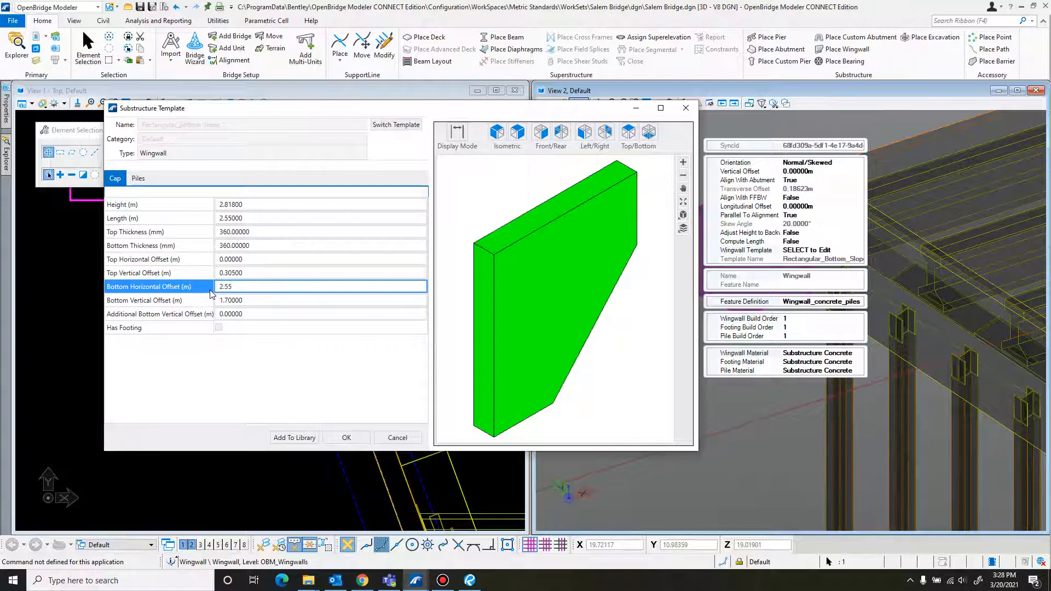
pyautogui.press('Tab')
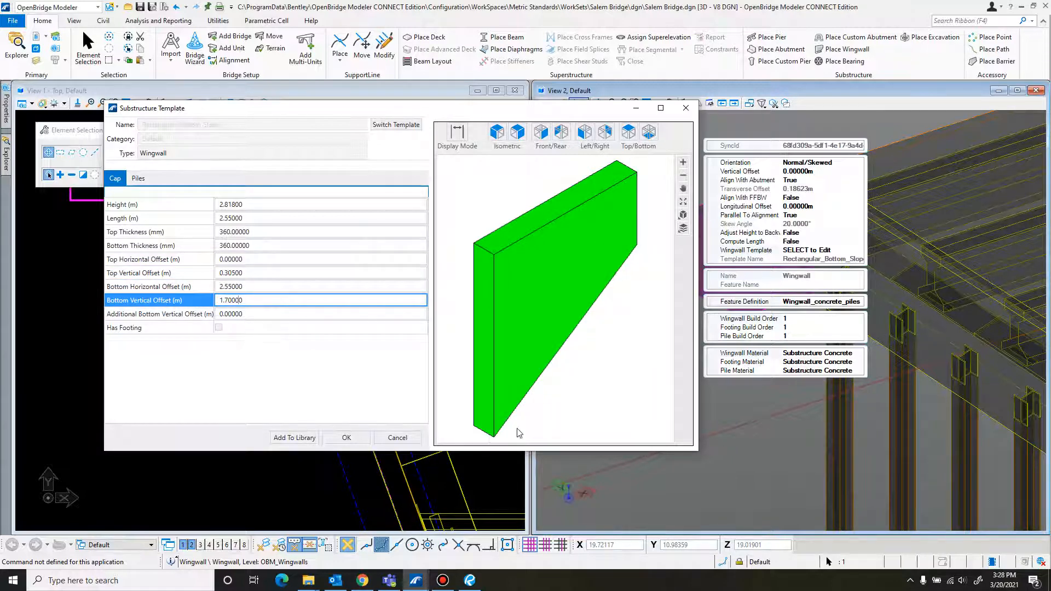
pyautogui.click(234, 314)
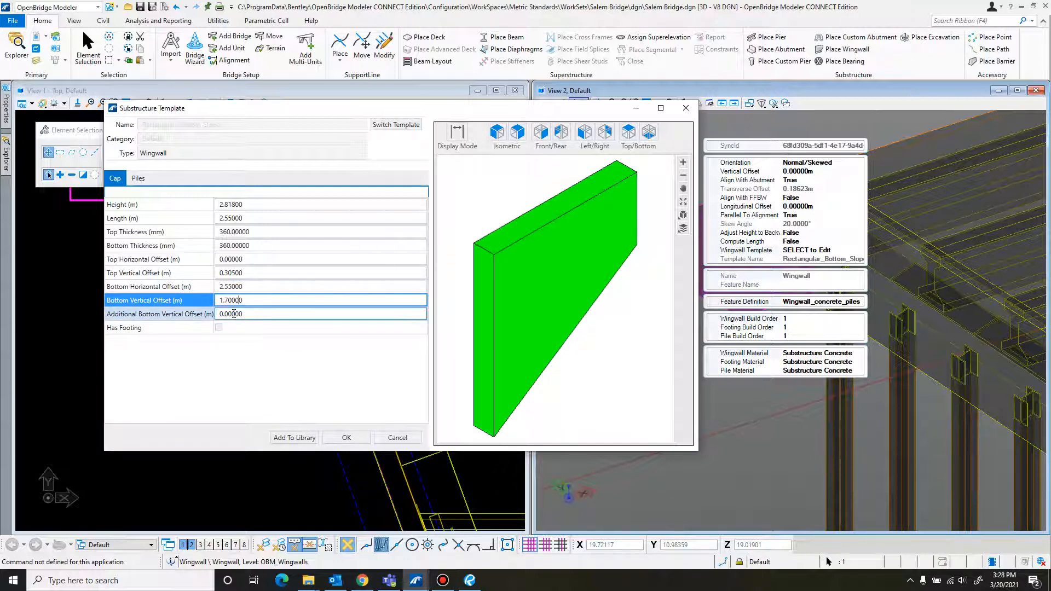
pyautogui.click(347, 437)
# Examine the wingwall's top and bottom corners where it meets the abutment in the 3D view and compare them with the plan elevation
pyautogui.scroll(3, 821, 304)
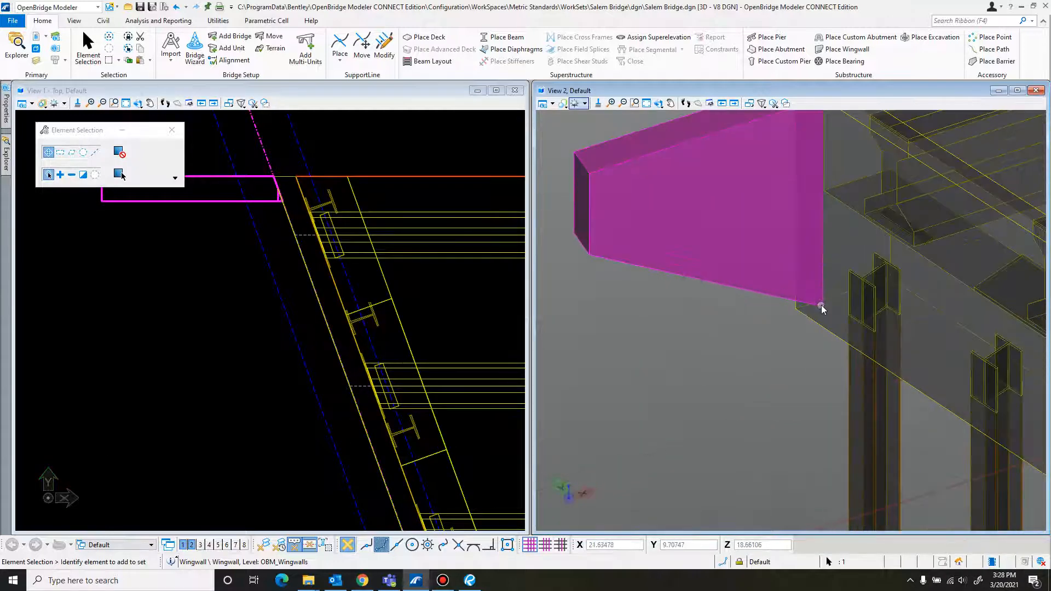
pyautogui.scroll(1, 821, 307)
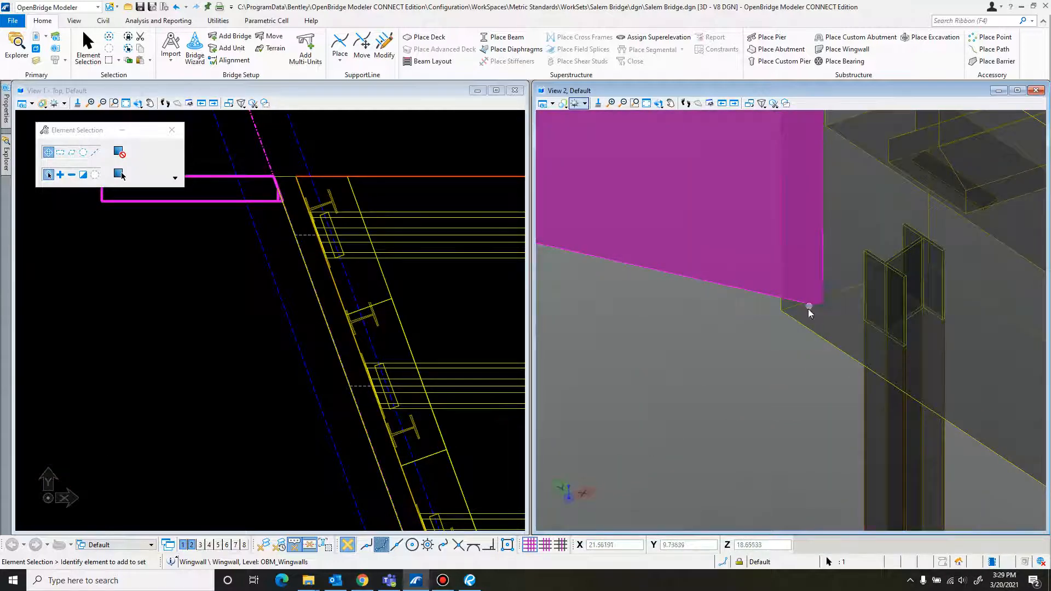
pyautogui.scroll(-3, 783, 300)
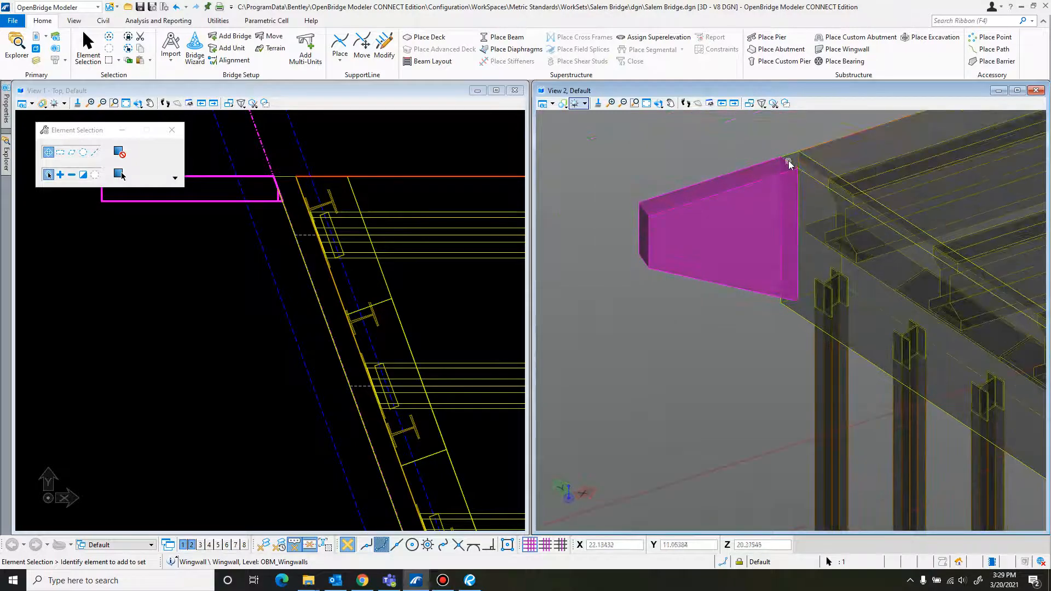
pyautogui.scroll(3, 789, 164)
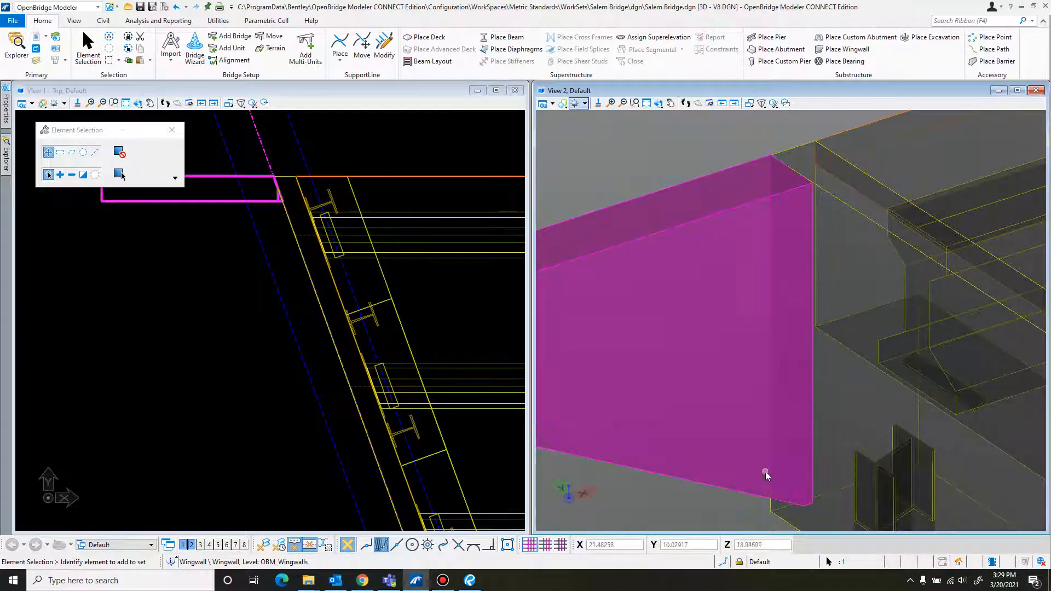
pyautogui.scroll(1, 766, 471)
pyautogui.scroll(-3, 737, 304)
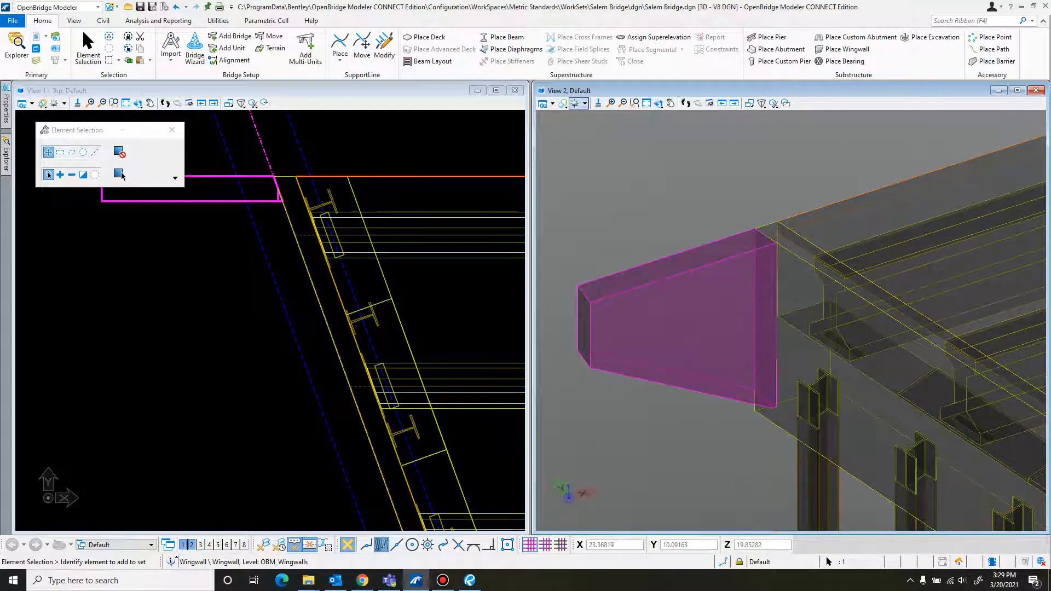
pyautogui.moveTo(1050, 29); pyautogui.dragTo(621, 29)
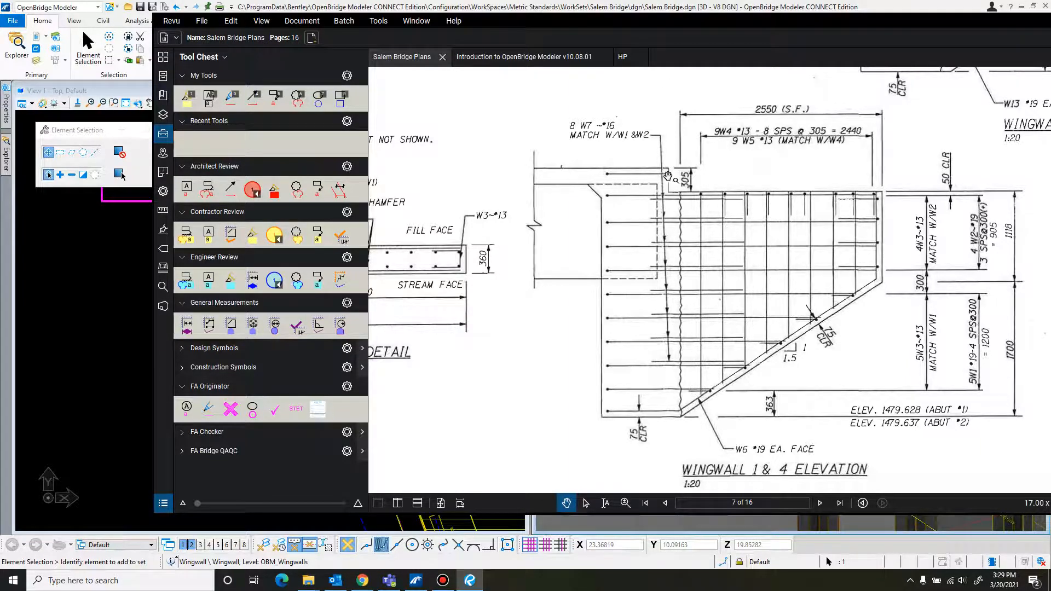
pyautogui.moveTo(684, 30); pyautogui.dragTo(1050, 30)
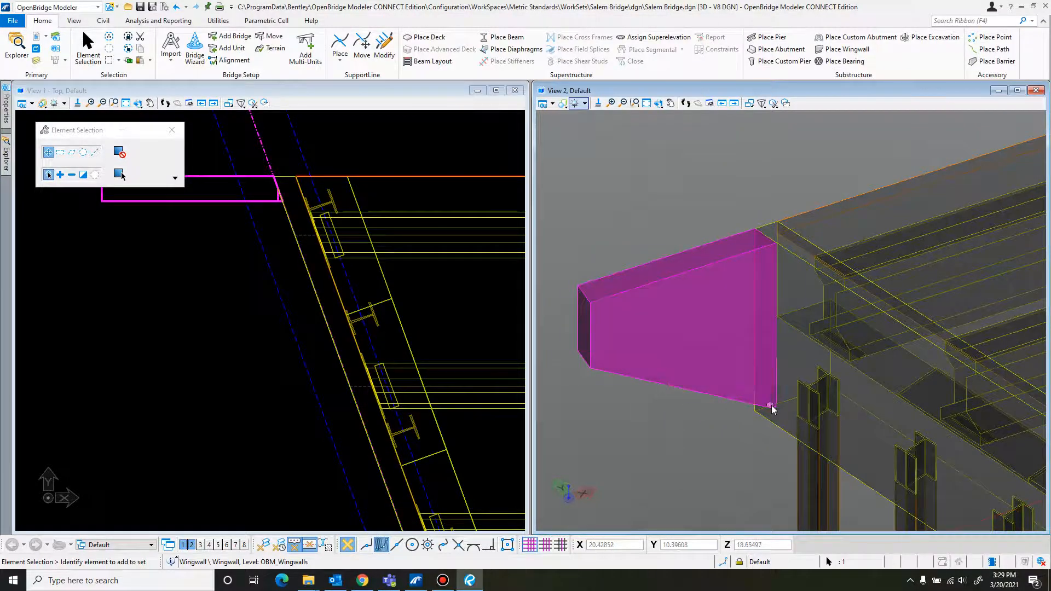
# Try a Top Vertical Offset of -0.305 m in the wingwall's template and apply it to the wingwall
pyautogui.click(760, 392)
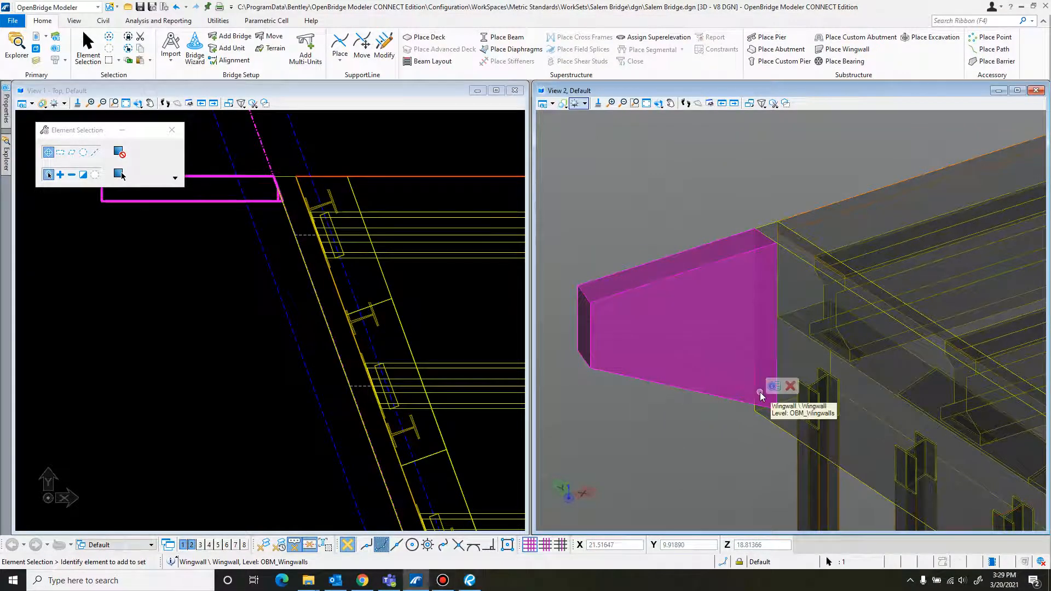
pyautogui.click(760, 392)
pyautogui.moveTo(771, 392)
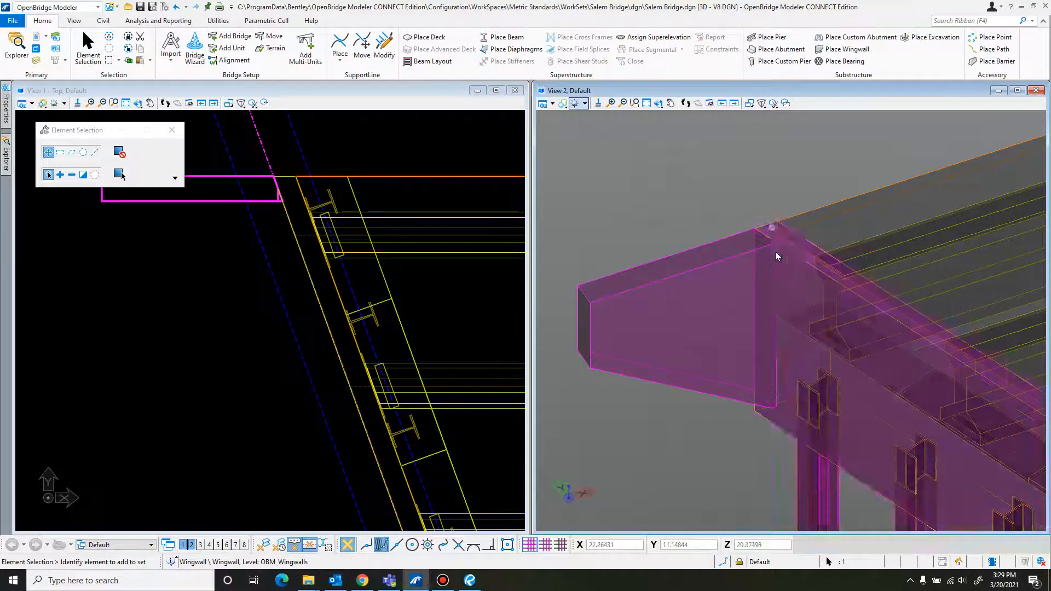
pyautogui.moveTo(789, 265)
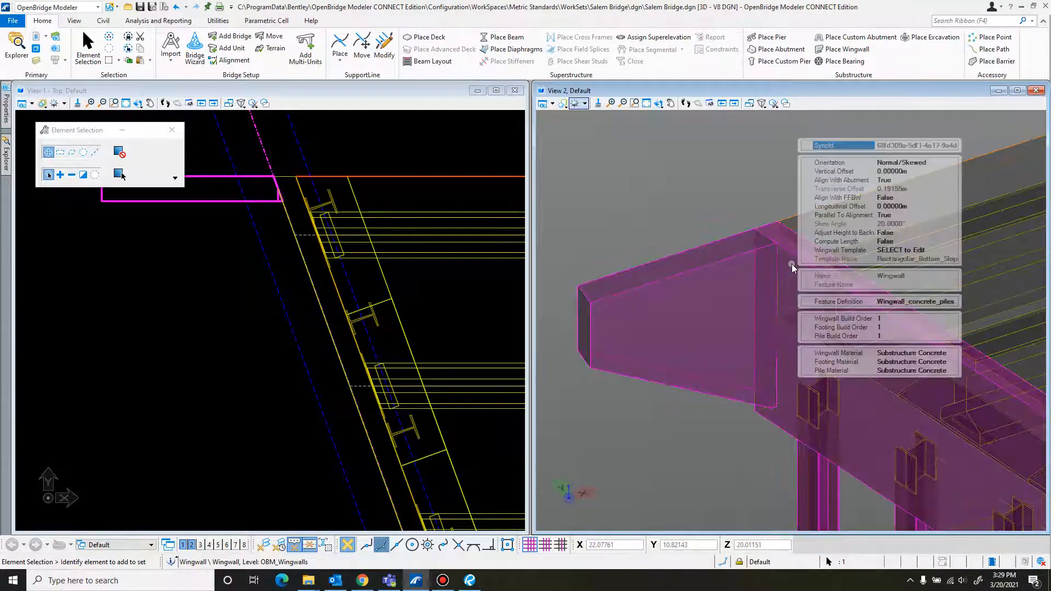
pyautogui.click(954, 252)
pyautogui.click(954, 251)
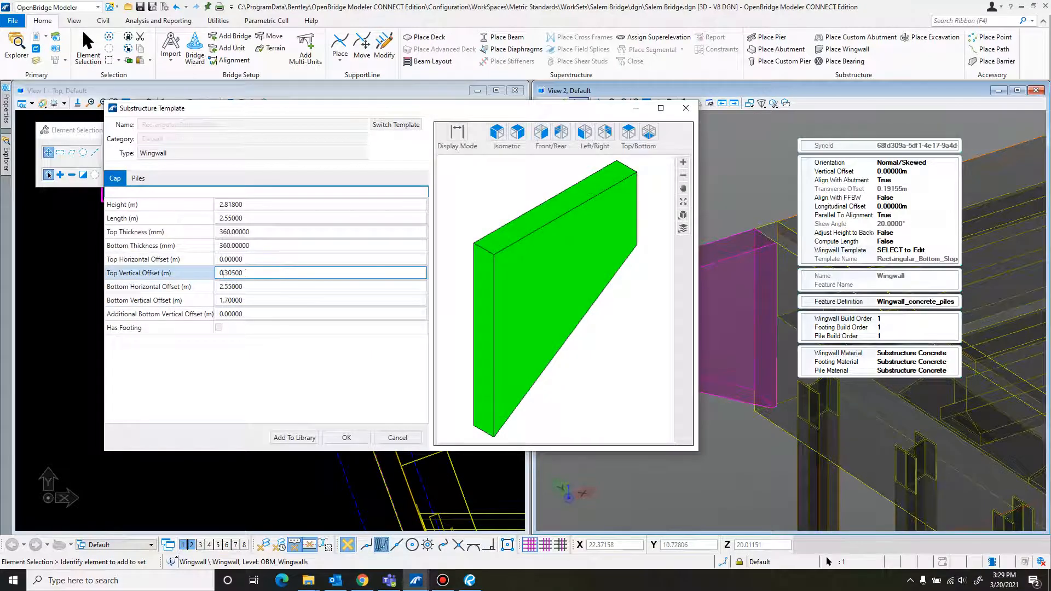
pyautogui.click(222, 272)
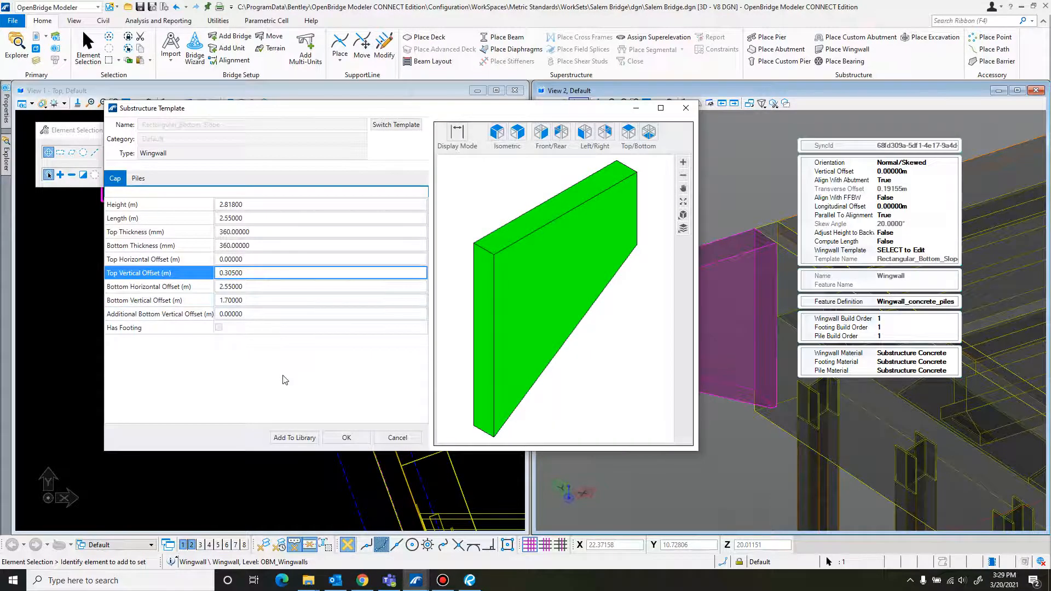
pyautogui.write('-')
pyautogui.click(347, 438)
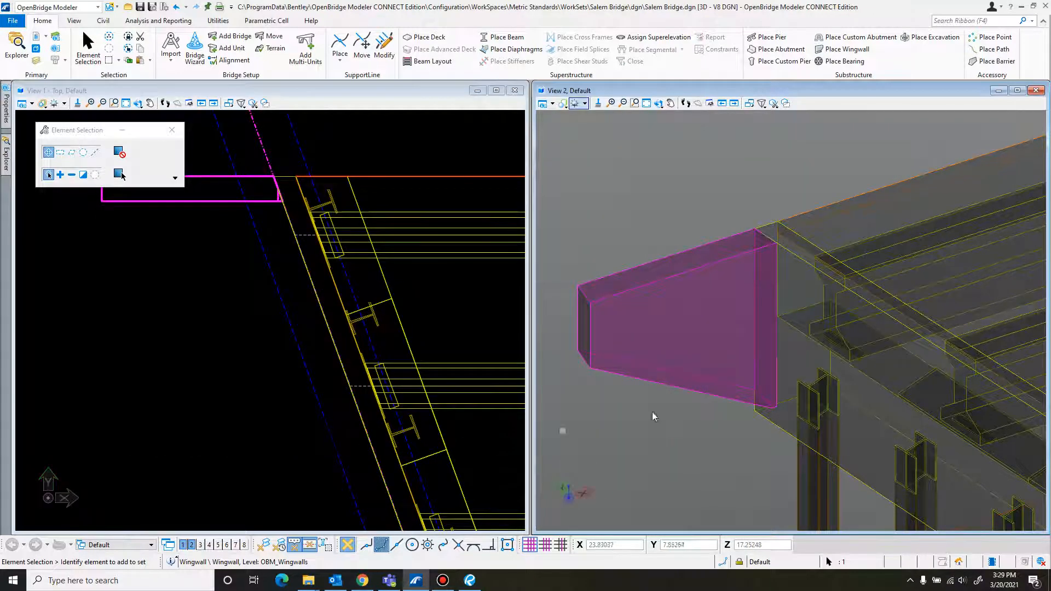
# Set the Top Vertical Offset in the wingwall's template to 0 m and apply the template
pyautogui.click(654, 284)
pyautogui.moveTo(669, 277)
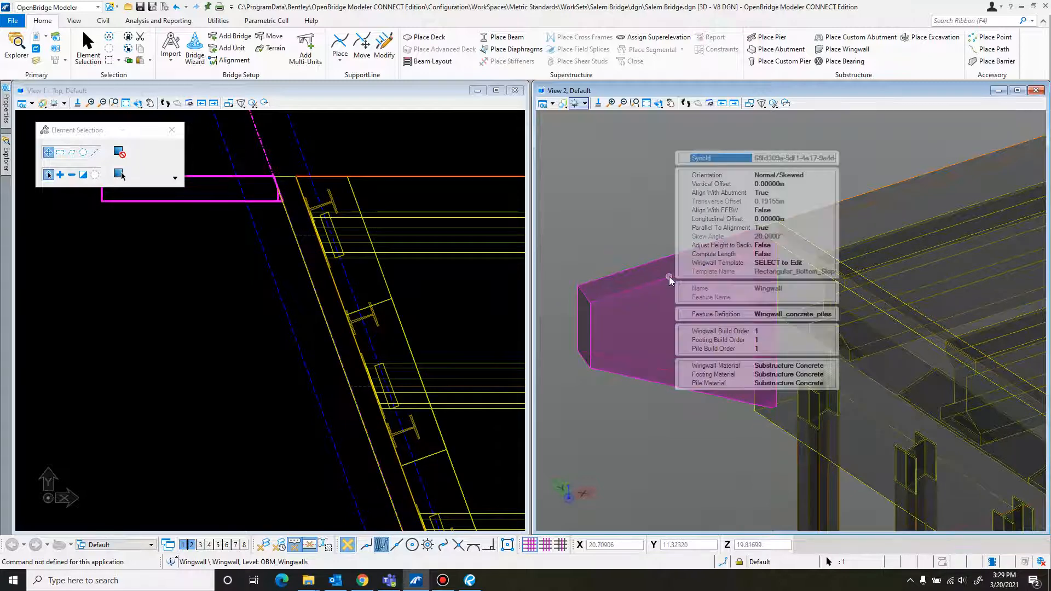
pyautogui.click(777, 264)
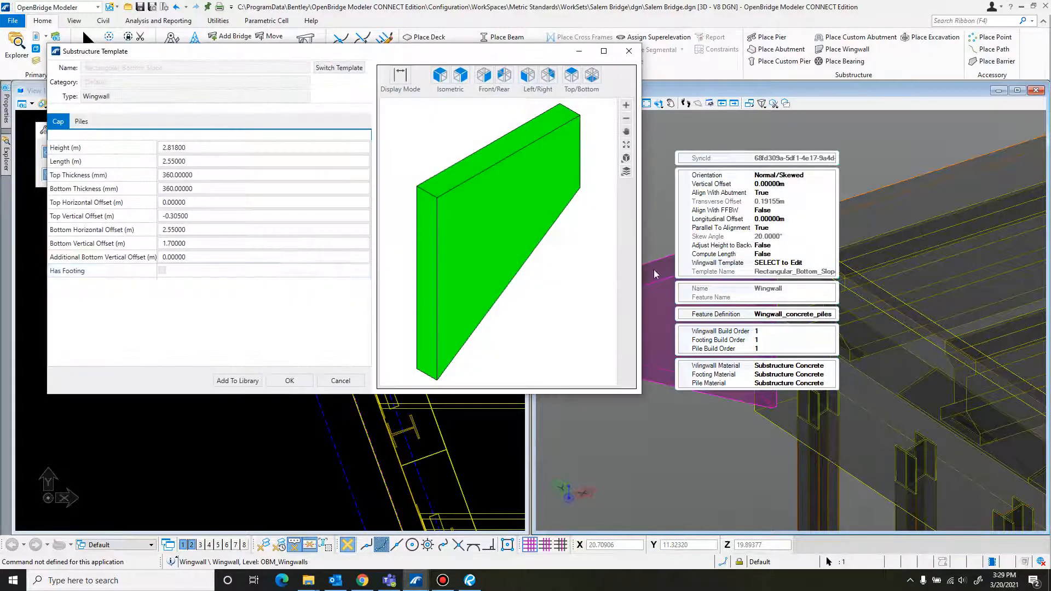
pyautogui.click(129, 220)
pyautogui.write('0')
pyautogui.press('Tab')
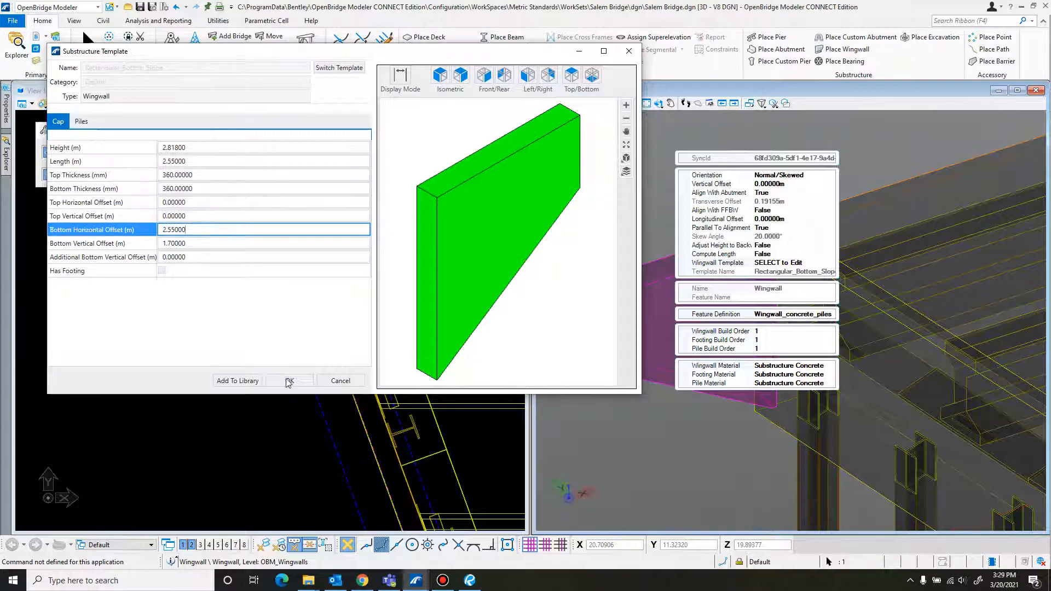
pyautogui.click(289, 381)
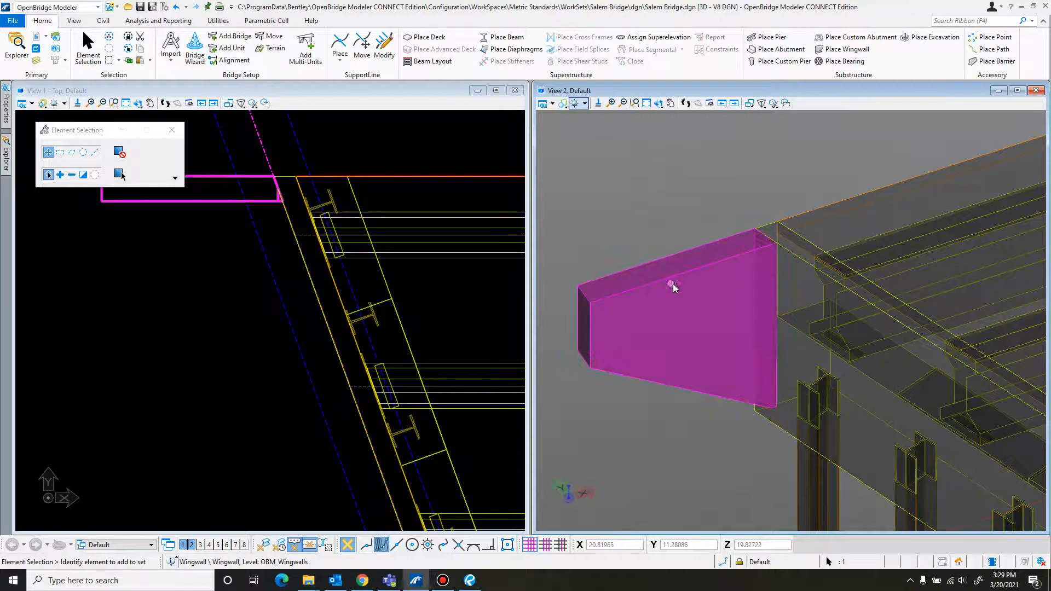
# Set the placed wingwall's own Vertical Offset property to -0.305 m
pyautogui.moveTo(684, 275)
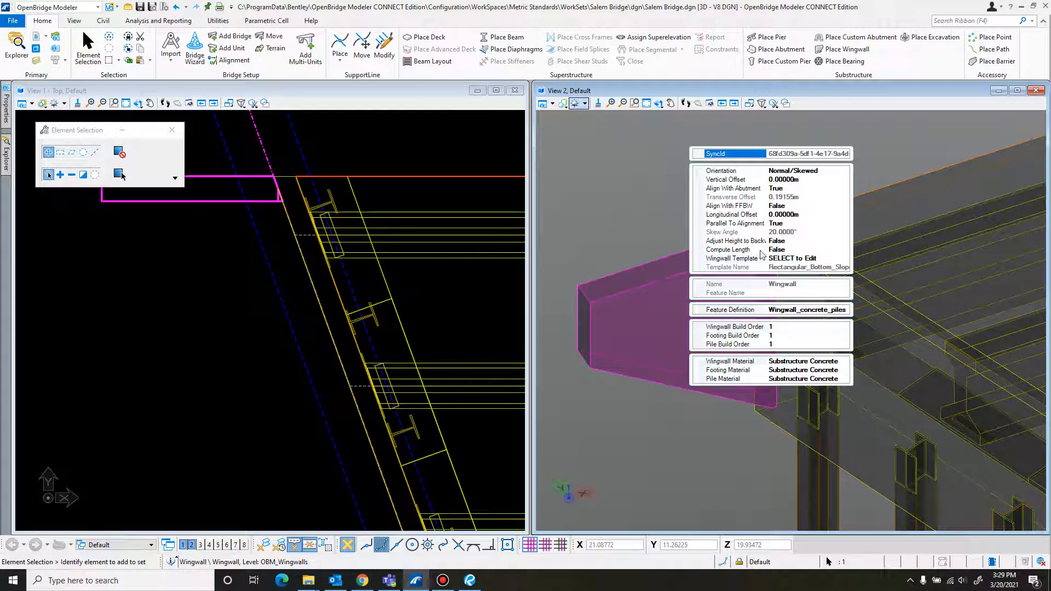
pyautogui.click(780, 181)
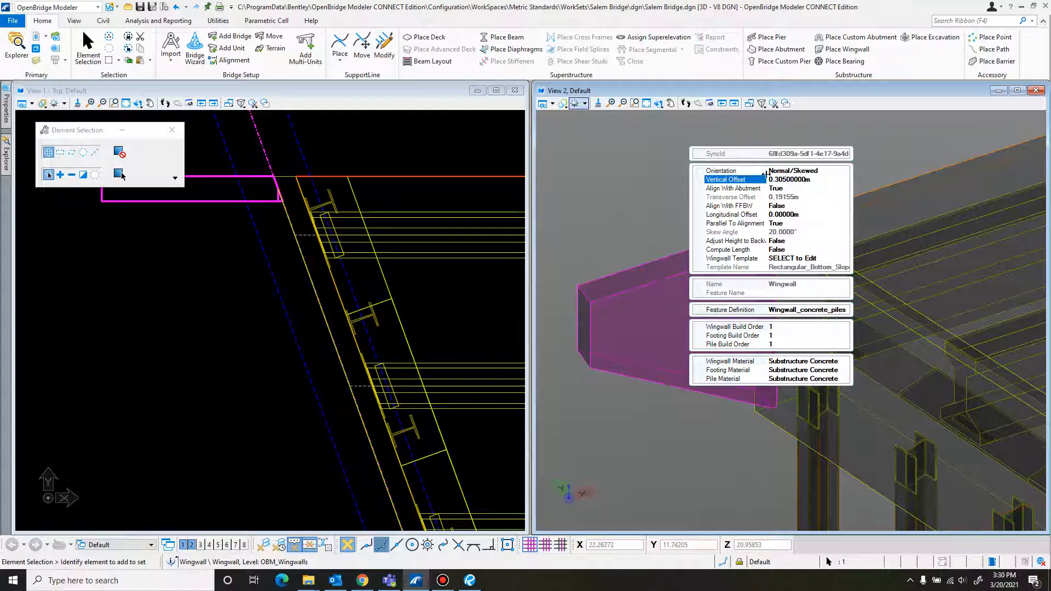
pyautogui.write('-')
pyautogui.click(818, 190)
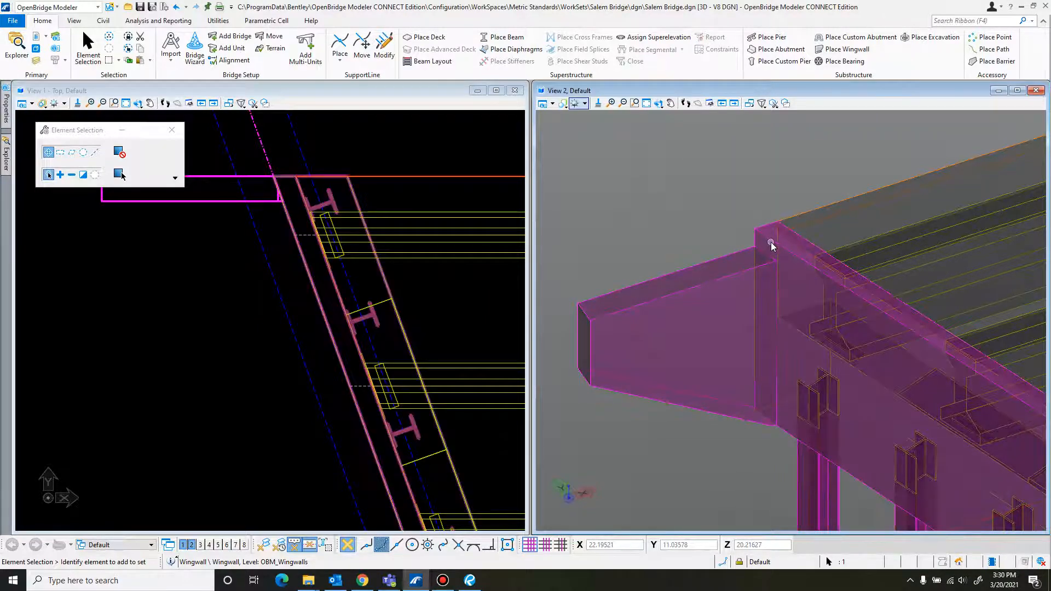
# Examine from several angles how the wingwall's top and bottom corners meet the abutment, and return the 3D view to isometric
pyautogui.scroll(5, 754, 385)
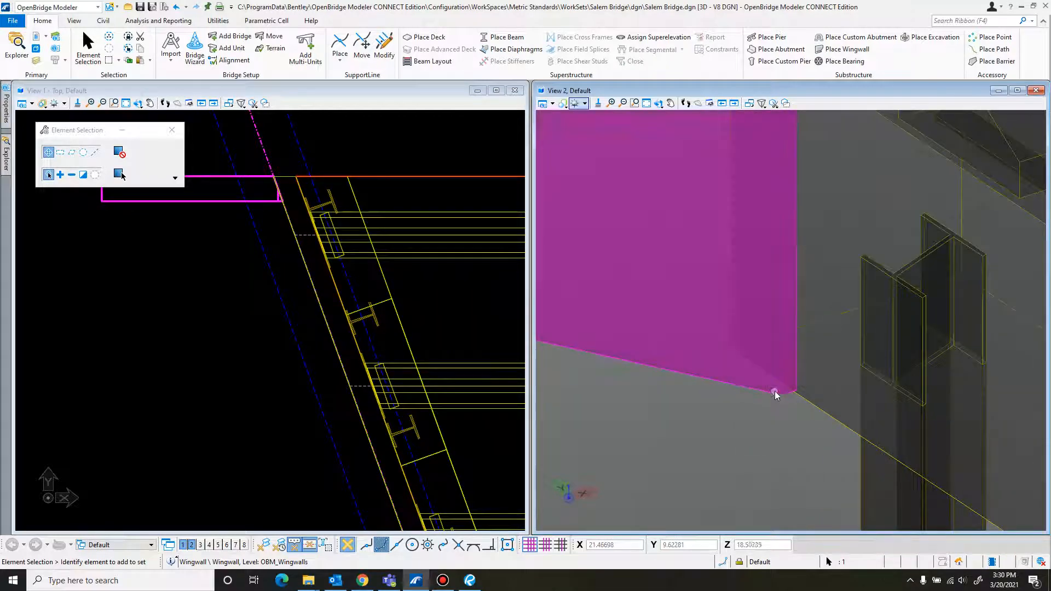
pyautogui.scroll(2, 773, 386)
pyautogui.scroll(-5, 759, 383)
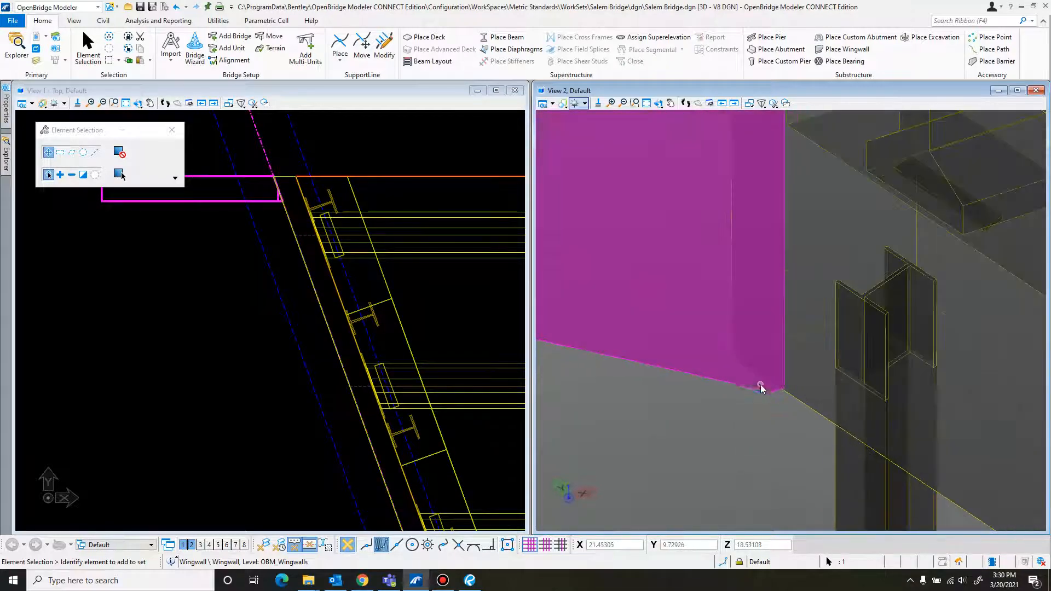
pyautogui.click(658, 103)
pyautogui.click(656, 308)
pyautogui.click(713, 403)
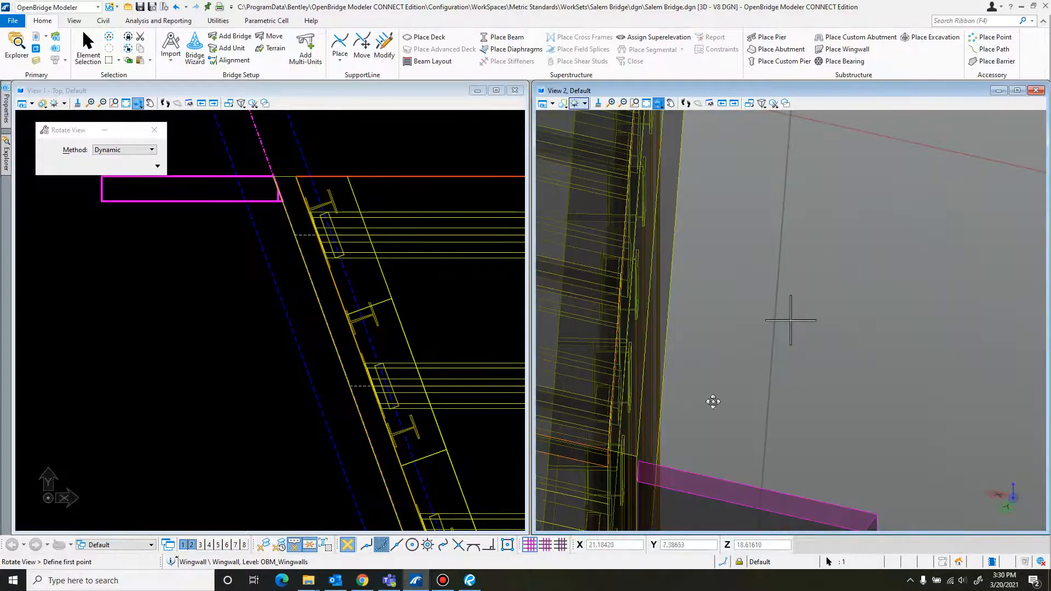
pyautogui.moveTo(698, 439); pyautogui.dragTo(749, 94, button='middle')
pyautogui.scroll(3, 730, 153)
pyautogui.moveTo(737, 137); pyautogui.dragTo(855, 80, button='middle')
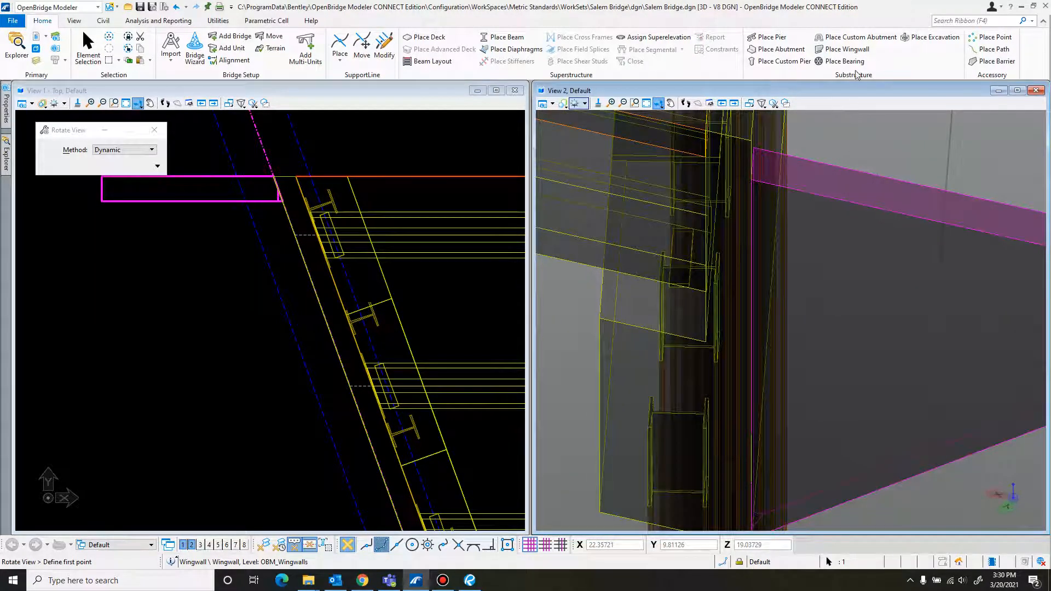
pyautogui.scroll(-1, 845, 117)
pyautogui.scroll(1, 803, 445)
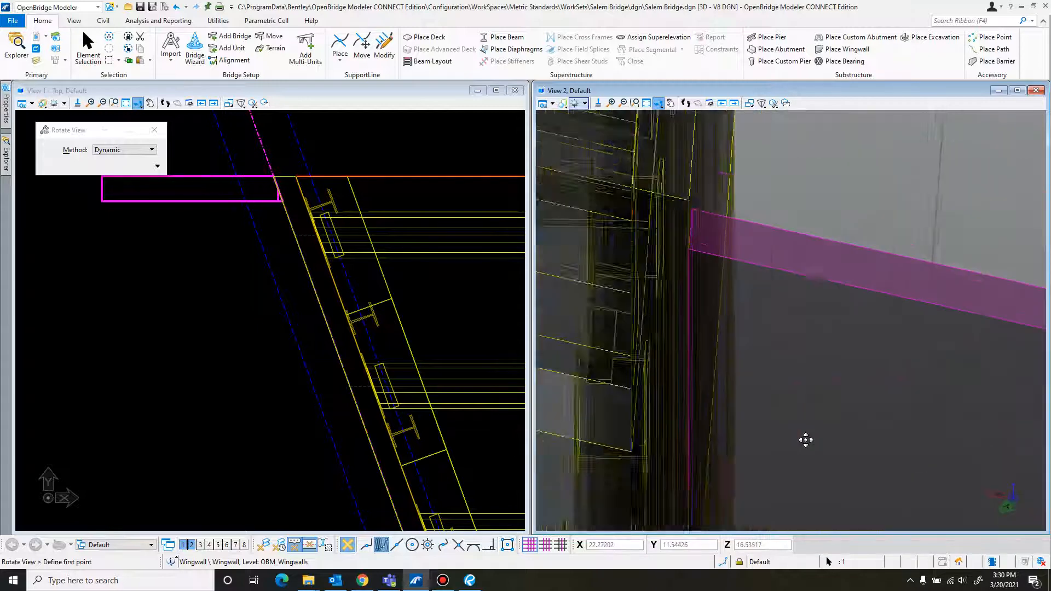
pyautogui.moveTo(797, 445); pyautogui.dragTo(830, 170, button='middle')
pyautogui.scroll(2, 741, 424)
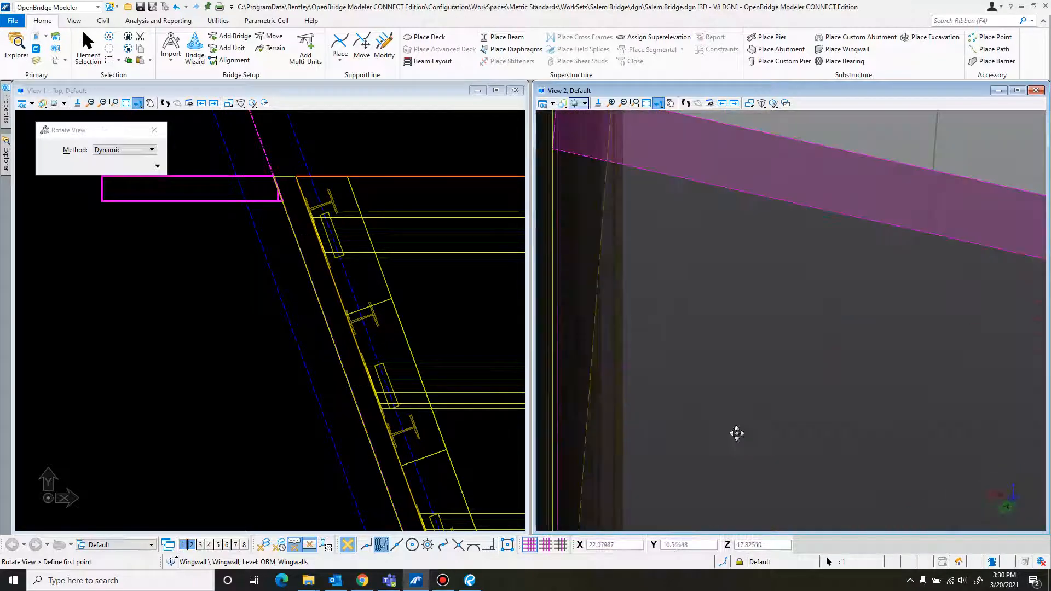
pyautogui.scroll(-3, 735, 398)
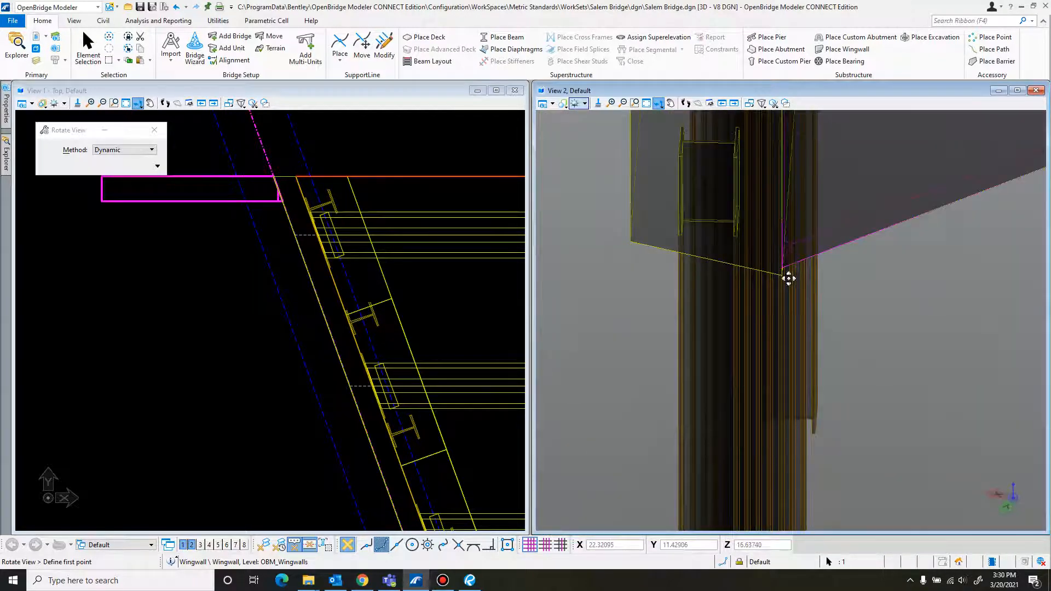
pyautogui.moveTo(790, 279); pyautogui.dragTo(770, 242, button='middle')
pyautogui.scroll(2, 767, 246)
pyautogui.scroll(-1, 764, 250)
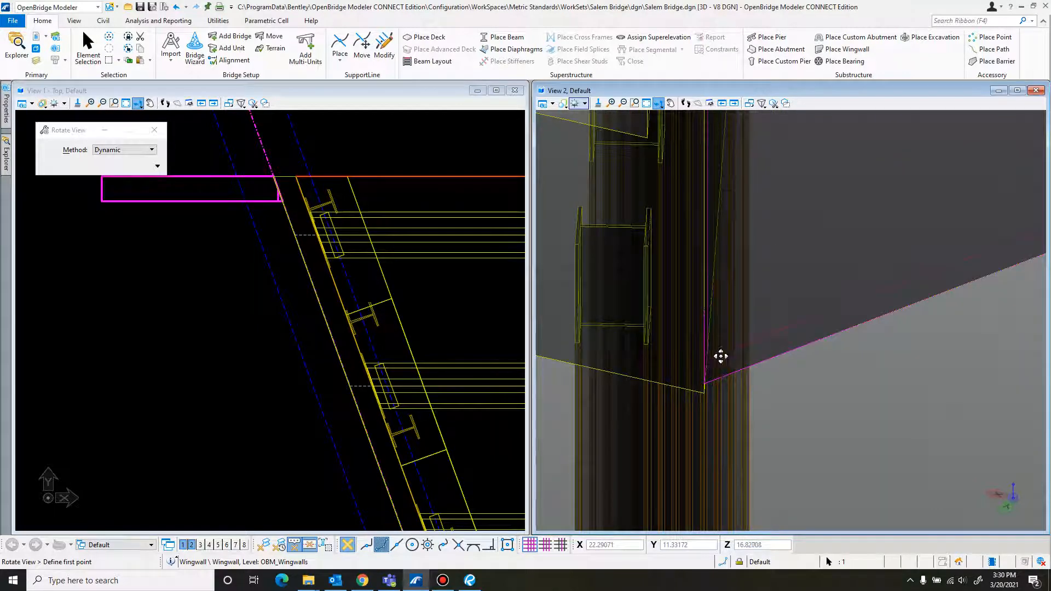
pyautogui.scroll(2, 721, 347)
pyautogui.scroll(-1, 791, 252)
pyautogui.moveTo(780, 233); pyautogui.dragTo(766, 348, button='middle')
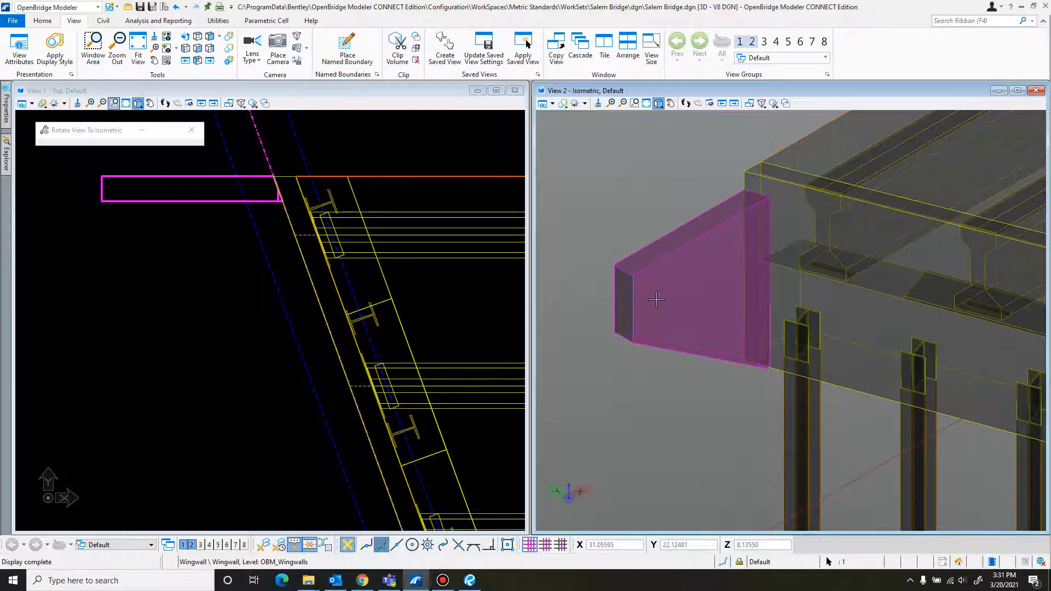
pyautogui.click(792, 342)
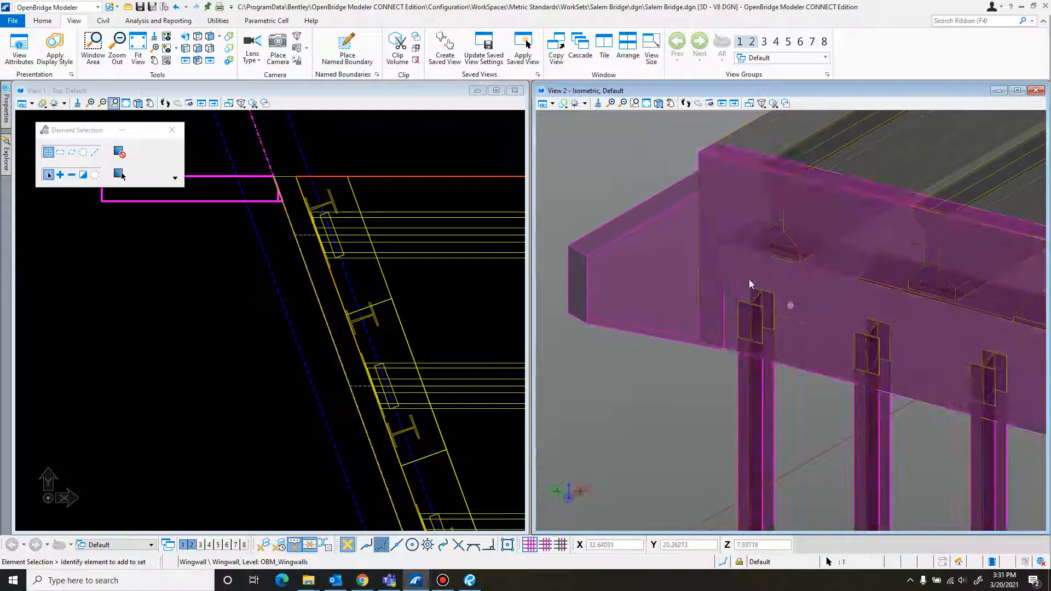
# Open View 3, fit the model in it, and compare the wingwall's front elevation with the abutment's top and bottom edges
pyautogui.click(201, 545)
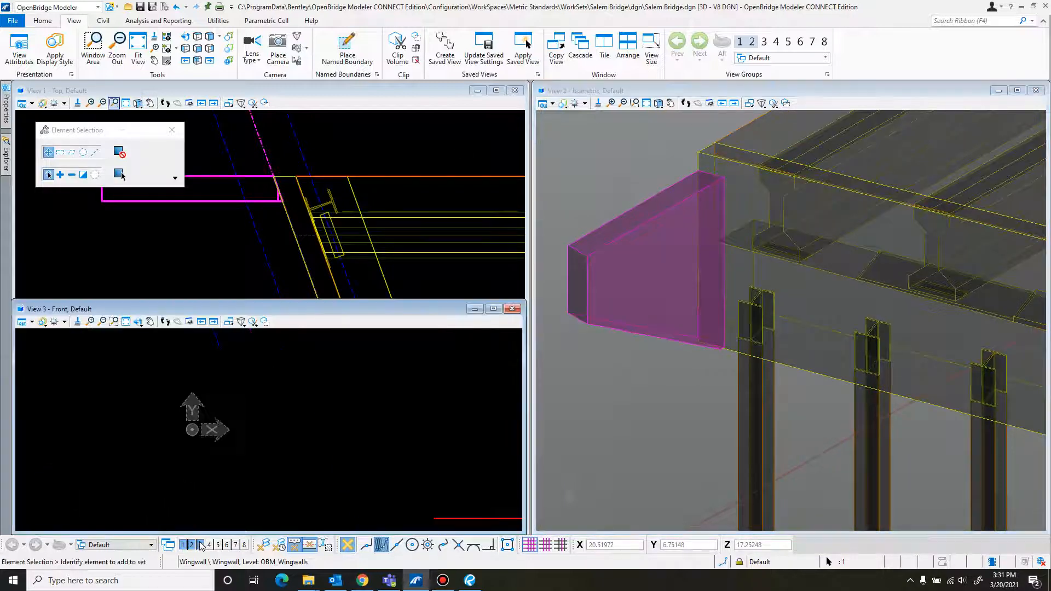
pyautogui.click(125, 322)
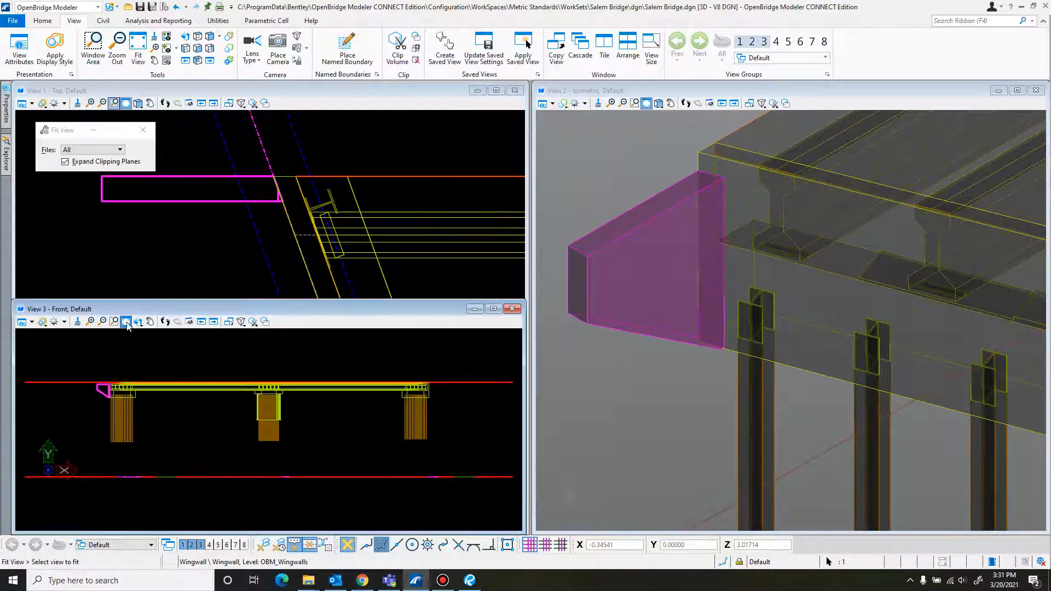
pyautogui.scroll(3, 249, 430)
pyautogui.scroll(8, 322, 405)
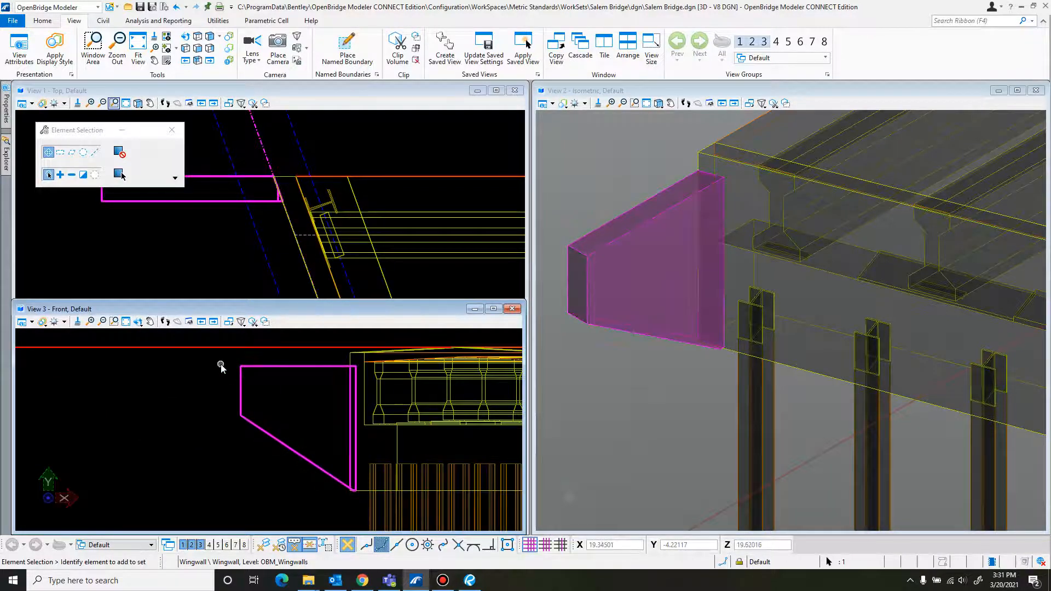
pyautogui.scroll(-1, 366, 365)
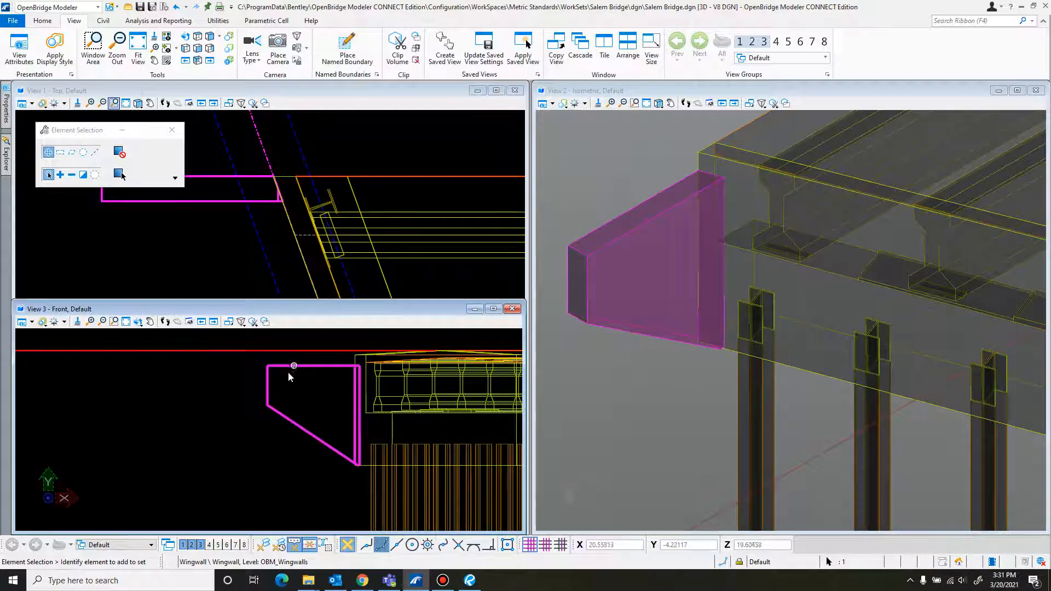
pyautogui.scroll(-1, 248, 426)
pyautogui.moveTo(312, 456); pyautogui.dragTo(238, 452, button='middle')
pyautogui.scroll(-3, 259, 454)
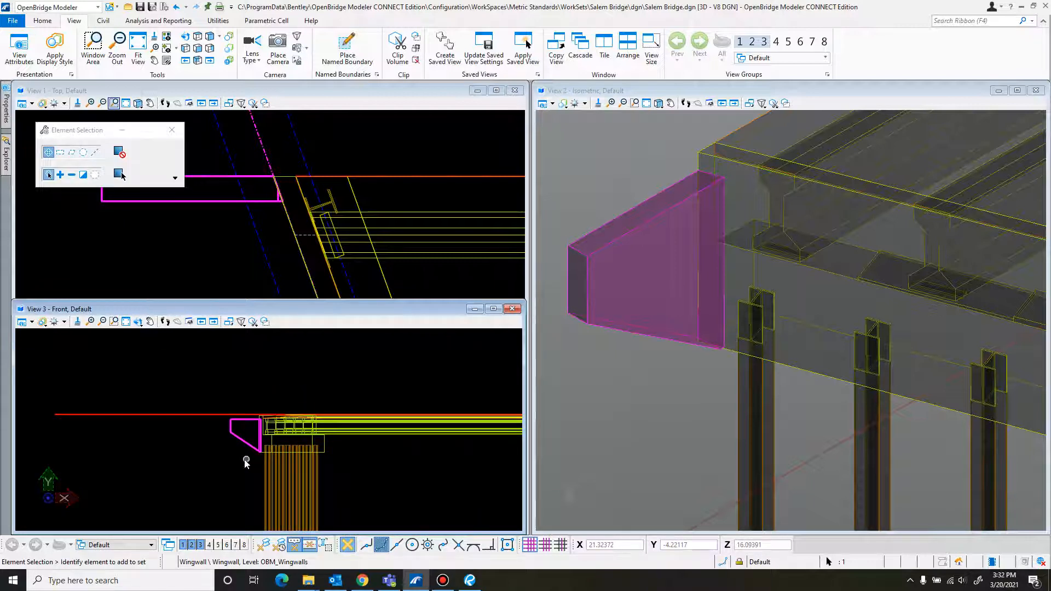
pyautogui.scroll(3, 232, 460)
pyautogui.moveTo(232, 460); pyautogui.dragTo(236, 486, button='middle')
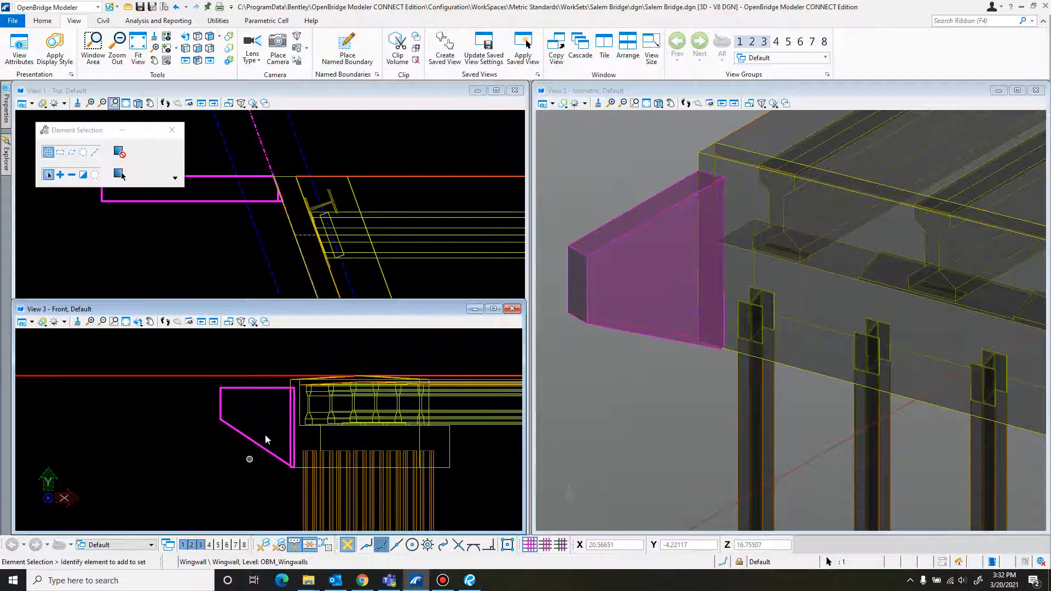
# Start placing a wingwall with only the right wingwall enabled, on the same abutment that carries the left wingwall
pyautogui.click(266, 254)
pyautogui.scroll(-3, 278, 244)
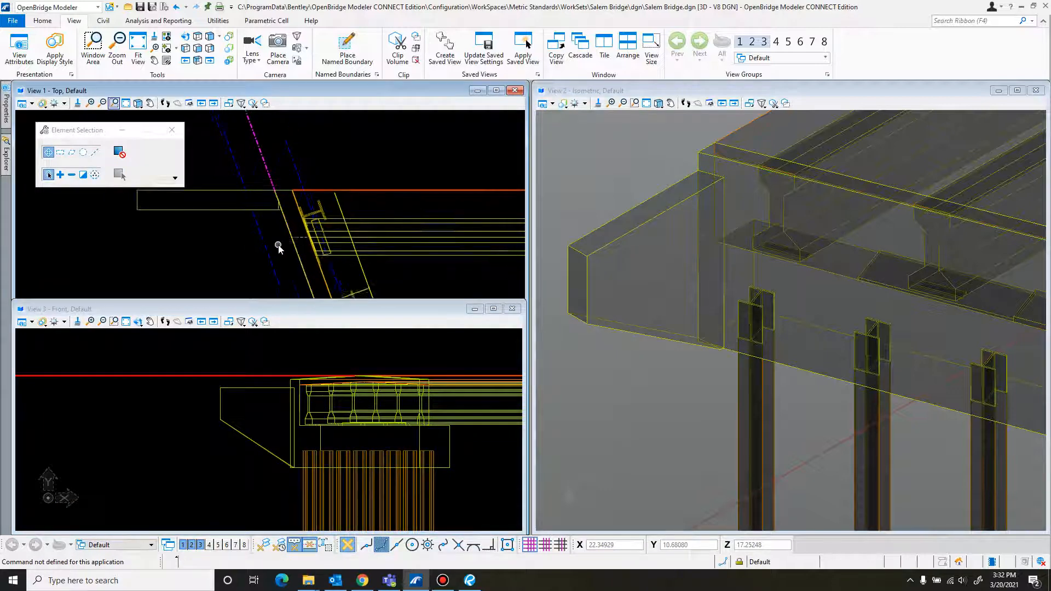
pyautogui.moveTo(244, 247); pyautogui.dragTo(246, 132, button='middle')
pyautogui.scroll(-2, 265, 201)
pyautogui.moveTo(275, 265); pyautogui.dragTo(257, 213, button='middle')
pyautogui.scroll(2, 261, 229)
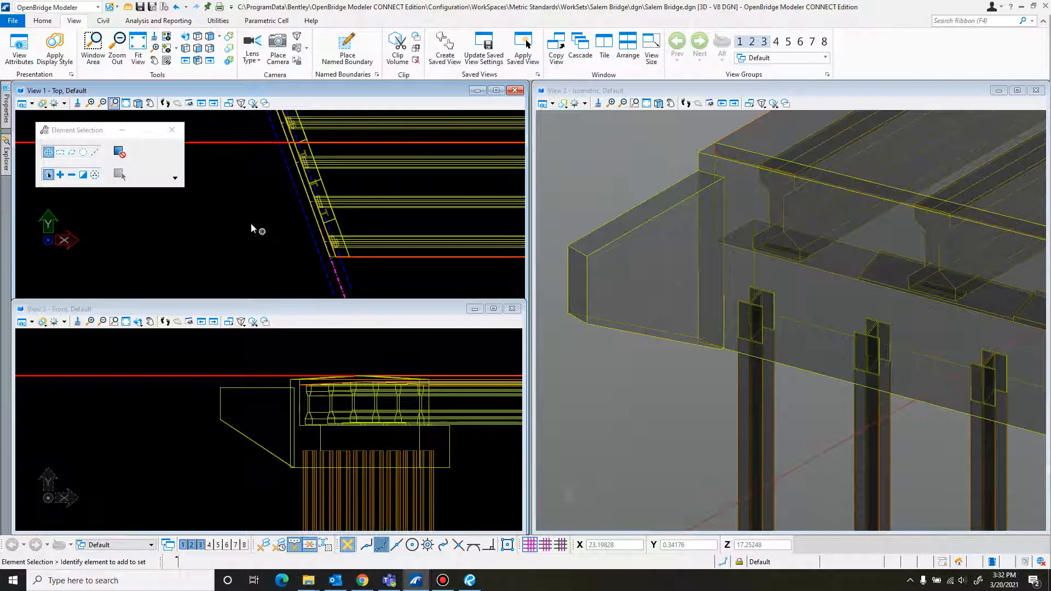
pyautogui.click(50, 22)
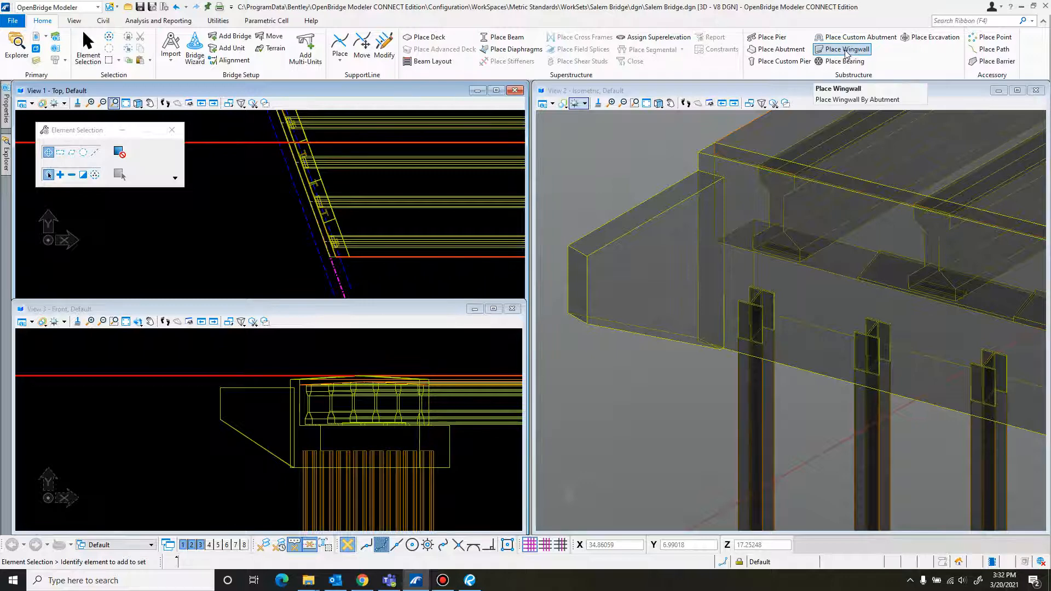
pyautogui.click(847, 50)
pyautogui.click(116, 161)
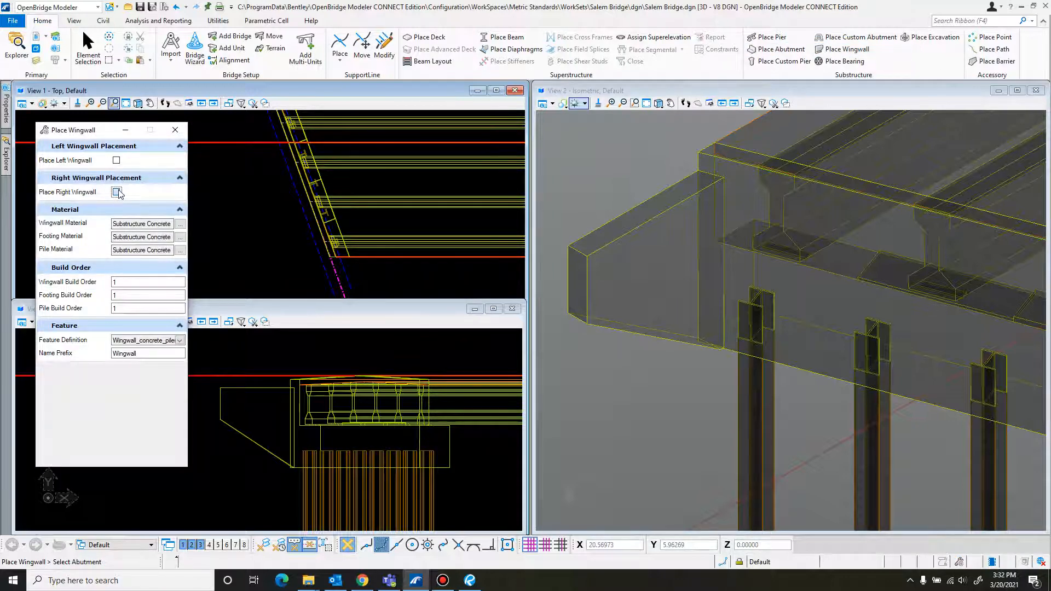
pyautogui.click(117, 193)
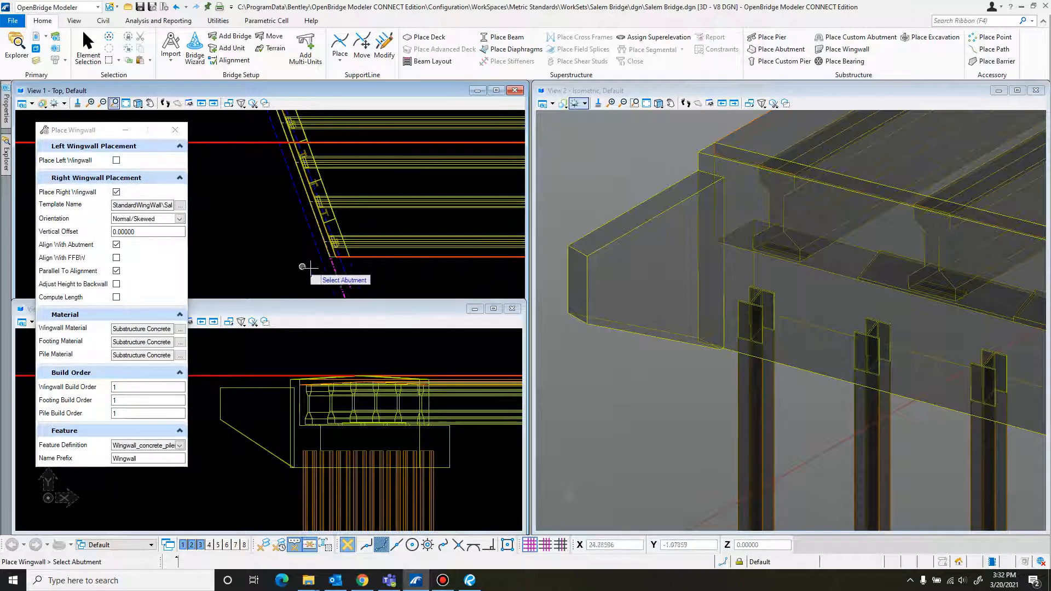
pyautogui.click(329, 255)
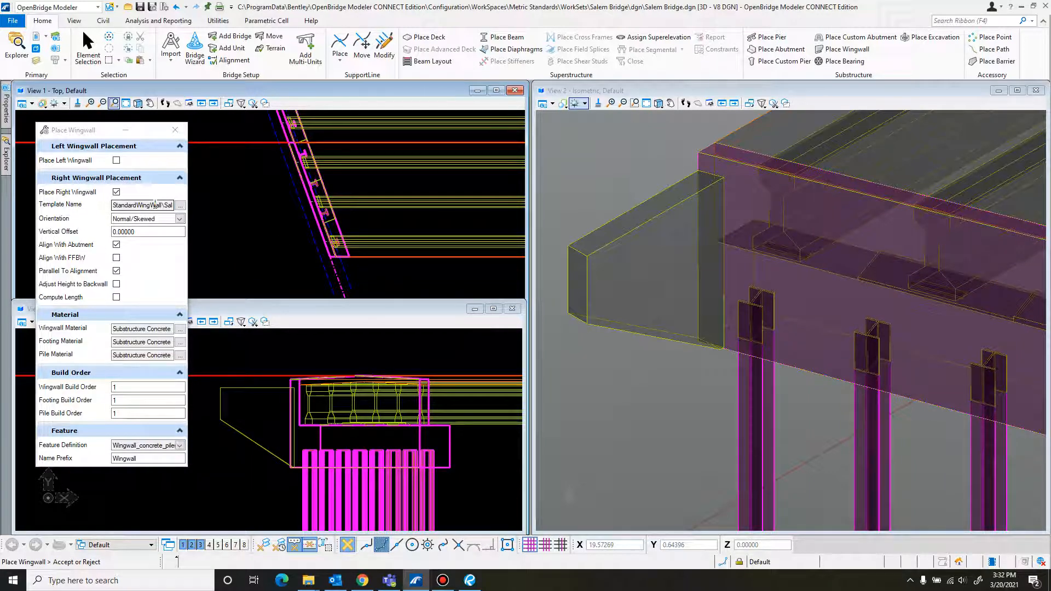
# Choose the Rectangular_Bottom_Slope template for the right wingwall, place it on the abutment, and end the placement
pyautogui.click(180, 206)
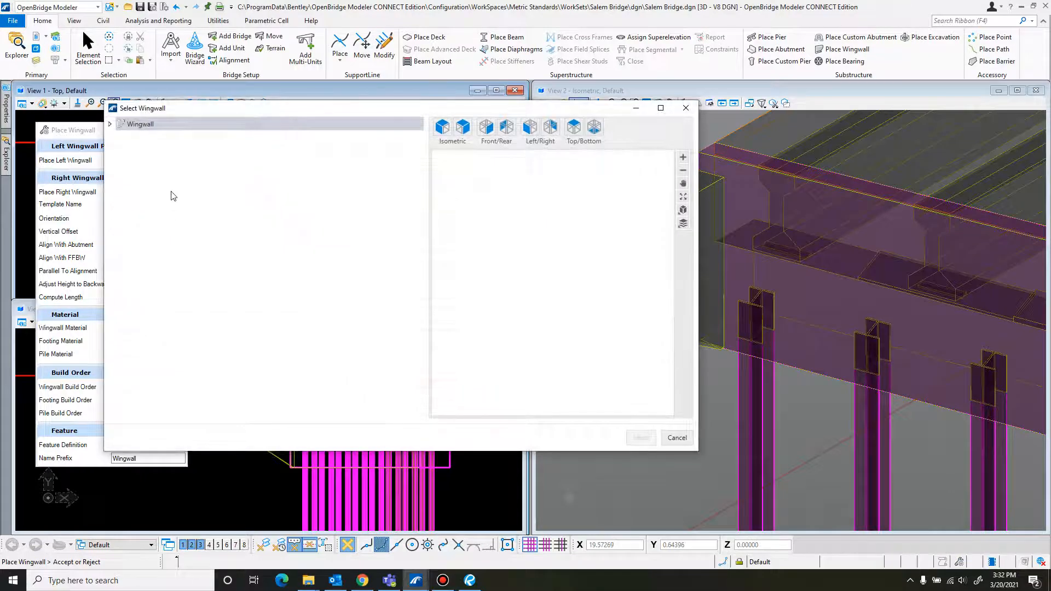
pyautogui.doubleClick(135, 125)
pyautogui.click(123, 137)
pyautogui.click(172, 163)
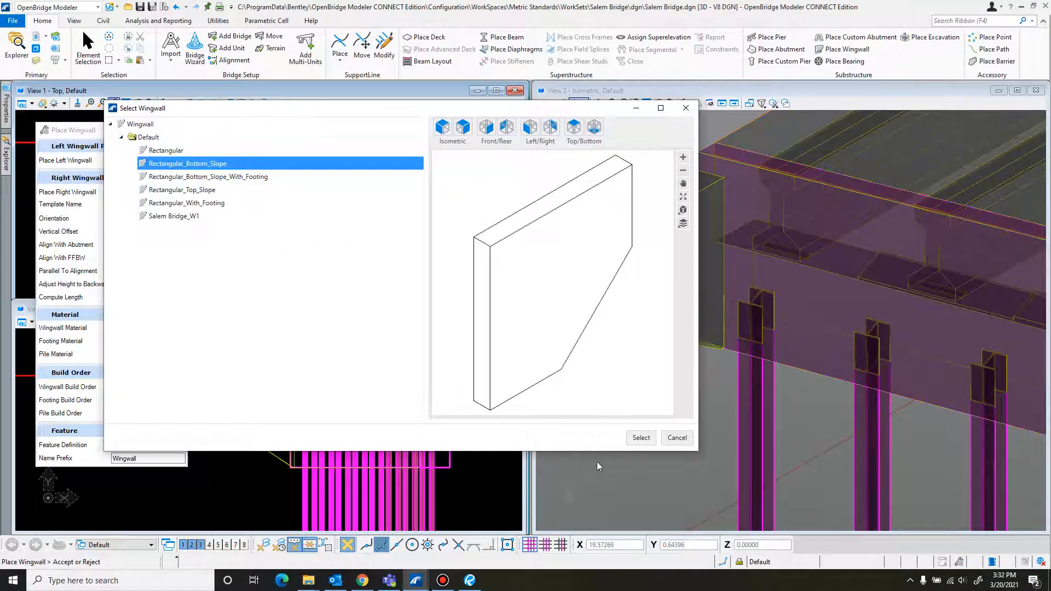
pyautogui.click(641, 438)
pyautogui.click(134, 231)
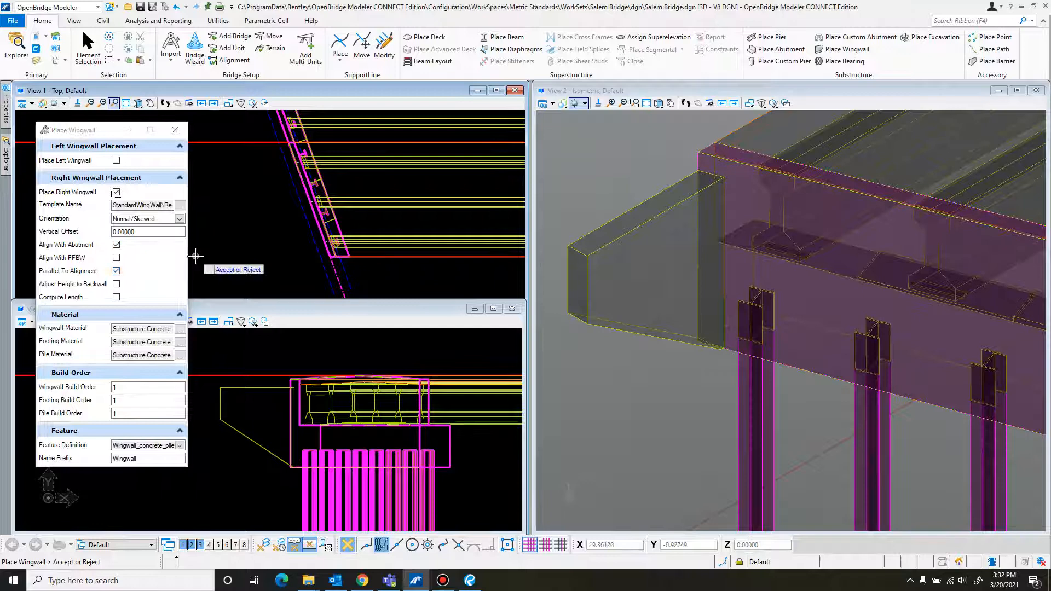
pyautogui.click(239, 225)
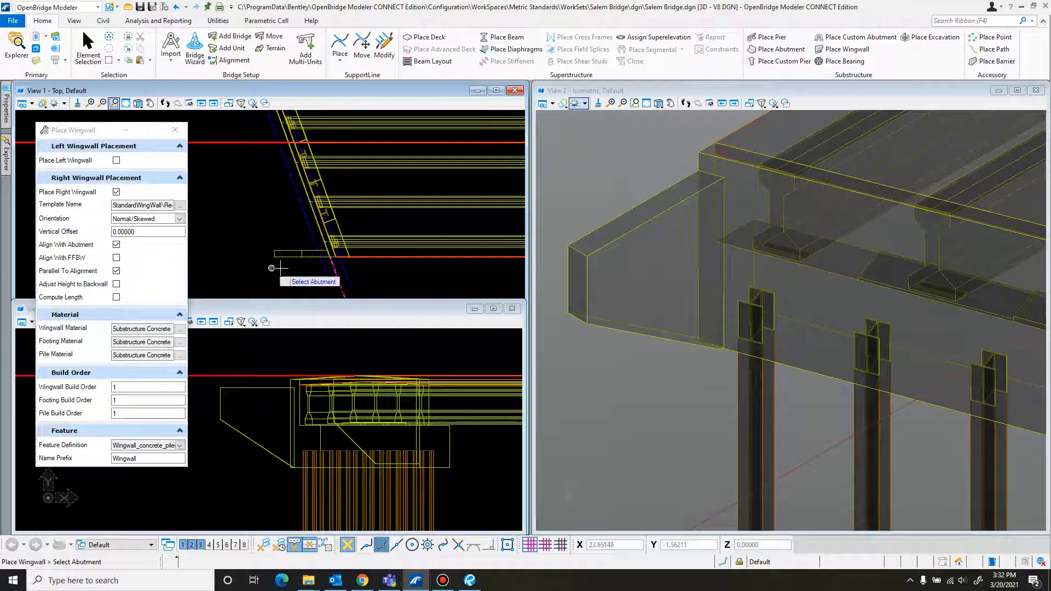
pyautogui.moveTo(808, 420); pyautogui.dragTo(729, 342, button='middle')
pyautogui.moveTo(942, 396); pyautogui.dragTo(608, 300, button='middle')
pyautogui.moveTo(945, 395); pyautogui.dragTo(645, 330, button='middle')
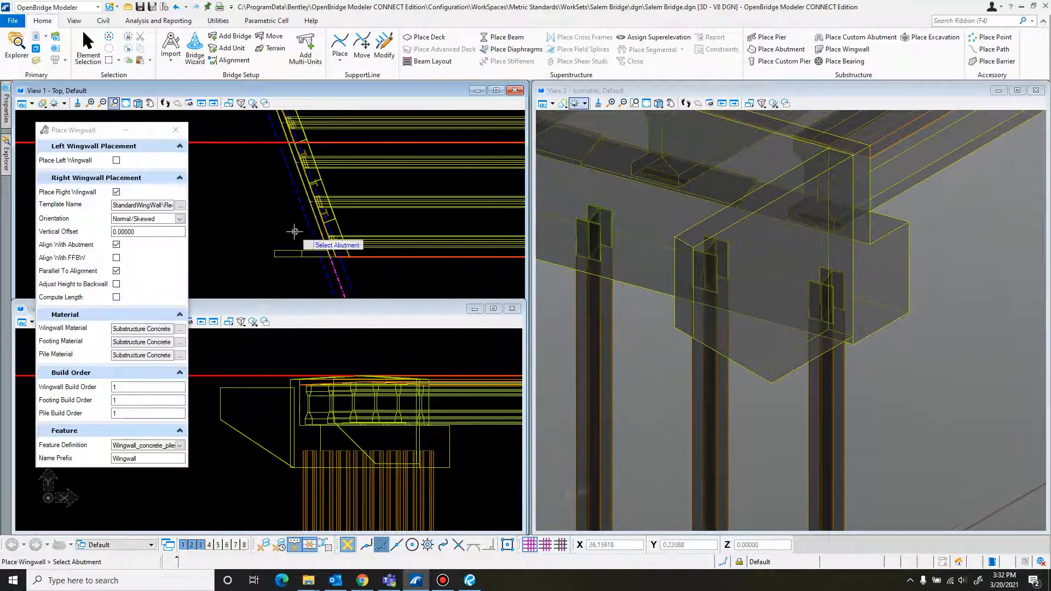
pyautogui.press('Escape')
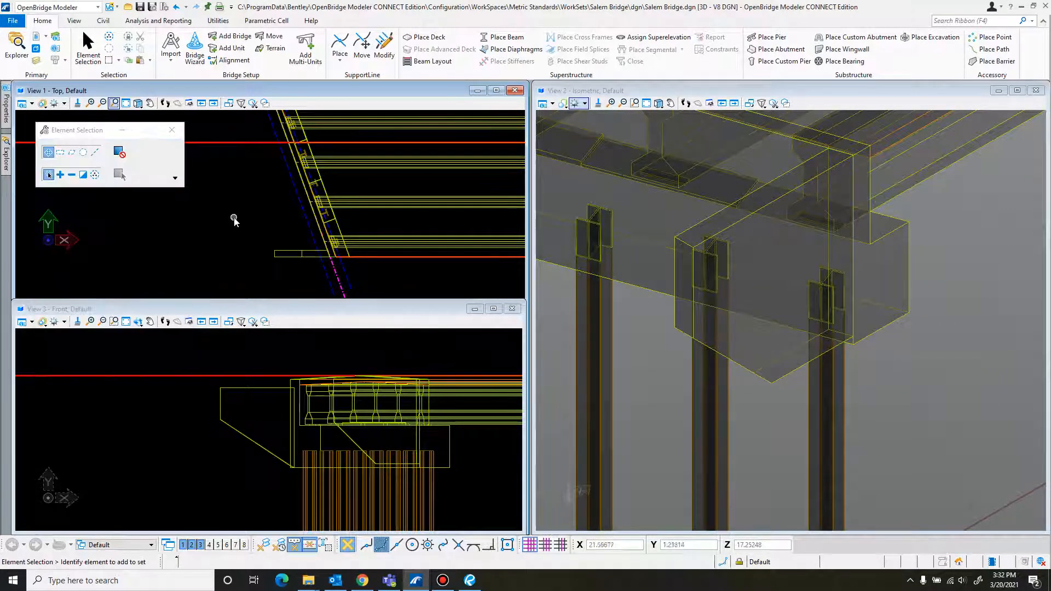
# Set the Vertical Offset property of the placed right wingwall to -0.305 m
pyautogui.click(287, 255)
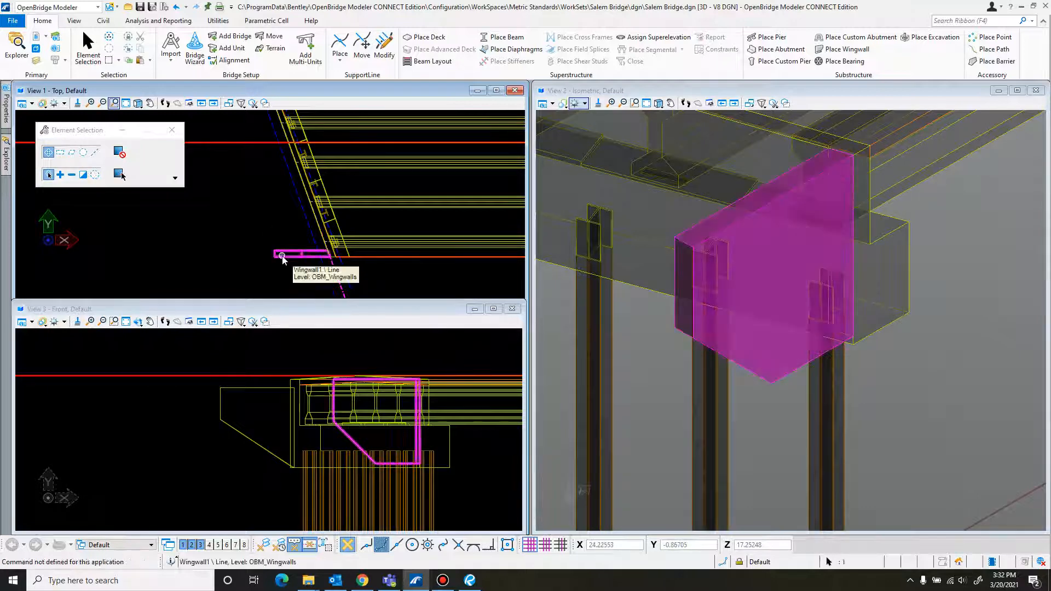
pyautogui.moveTo(293, 256)
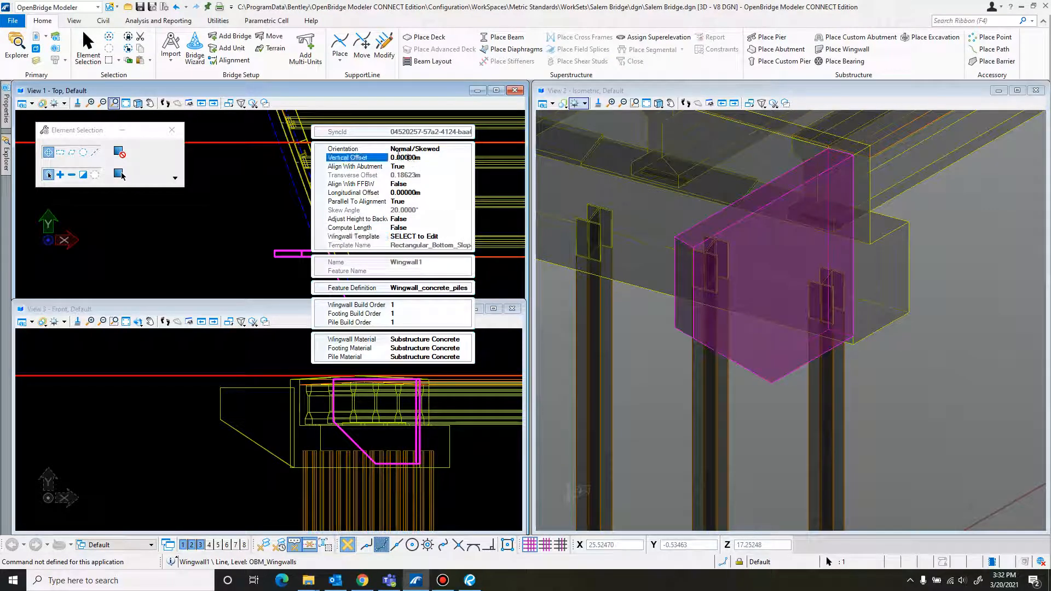
pyautogui.write('305')
pyautogui.click(391, 158)
pyautogui.write('-')
pyautogui.press('Return')
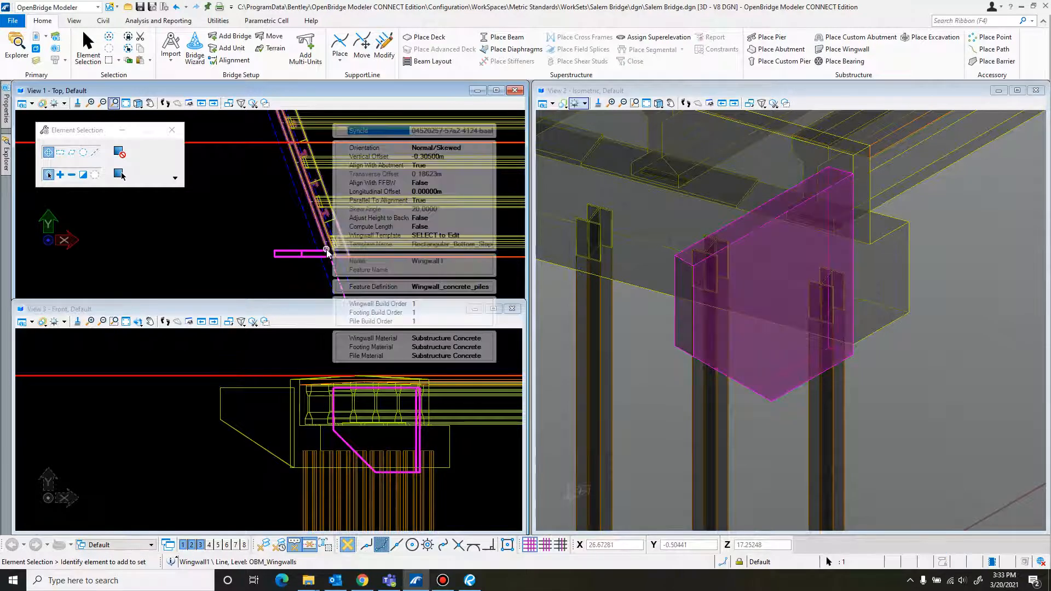
# Open the right wingwall's template for editing and check the Wingwall 2 & 3 Elevation dimensions in the Salem Bridge Plans PDF
pyautogui.click(454, 236)
pyautogui.click(487, 236)
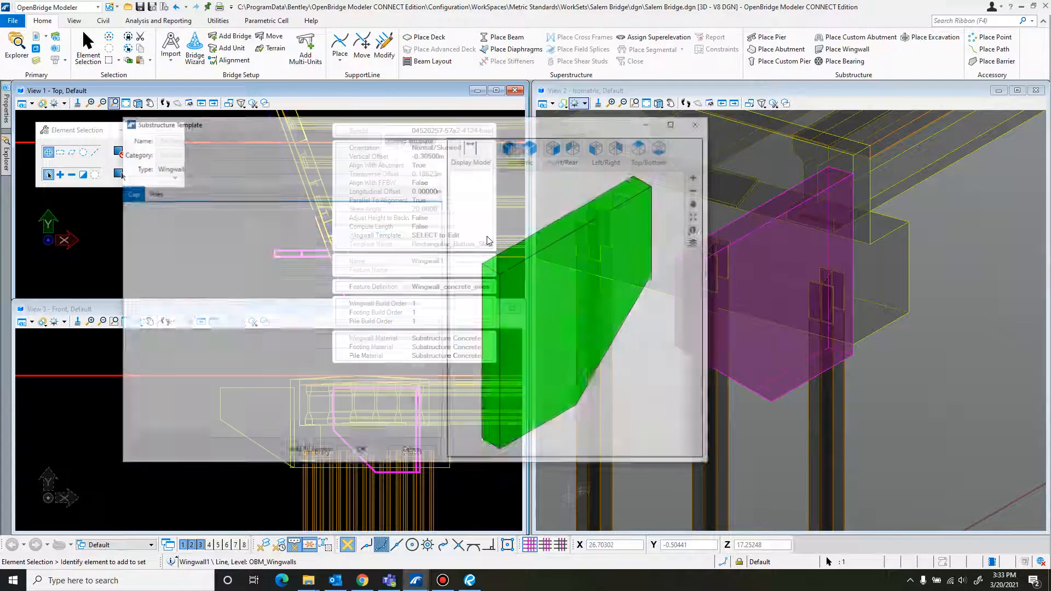
pyautogui.moveTo(1050, 28); pyautogui.dragTo(516, 26)
pyautogui.scroll(-2, 568, 178)
pyautogui.moveTo(676, 148); pyautogui.dragTo(464, 375)
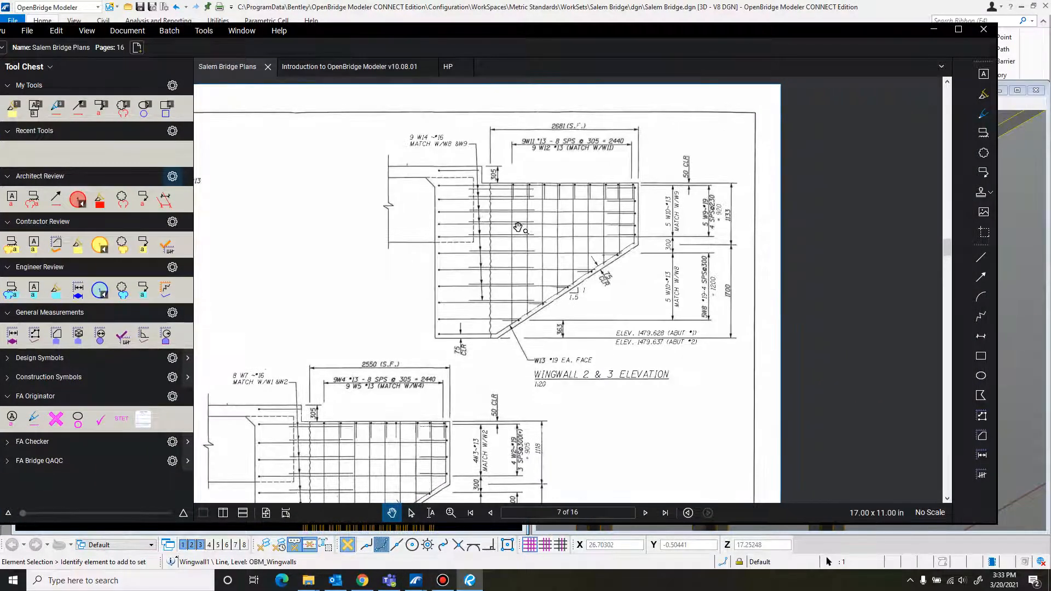
pyautogui.scroll(3, 518, 226)
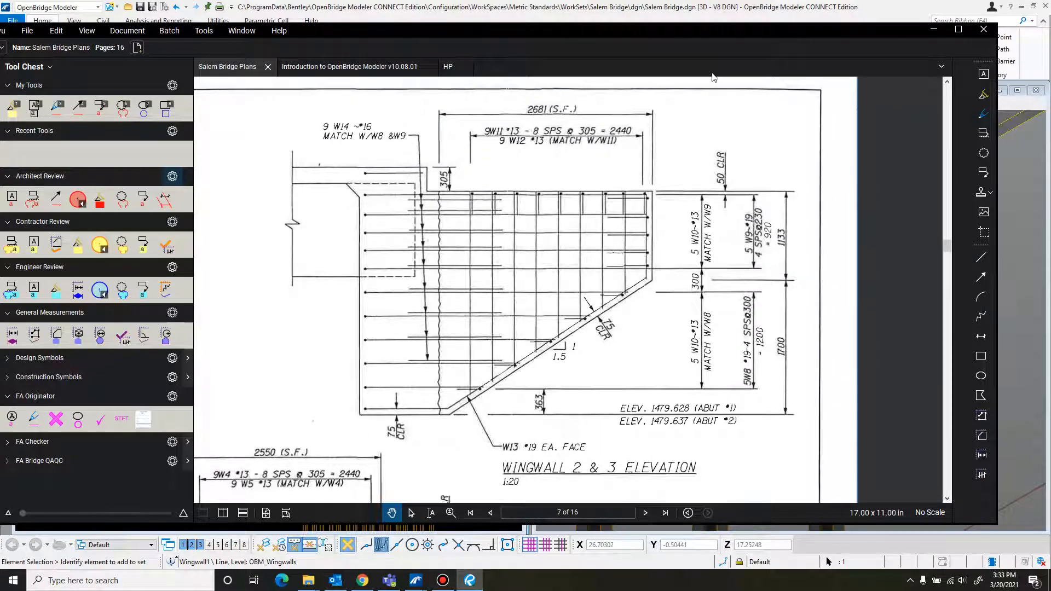
pyautogui.moveTo(688, 35); pyautogui.dragTo(1050, 16)
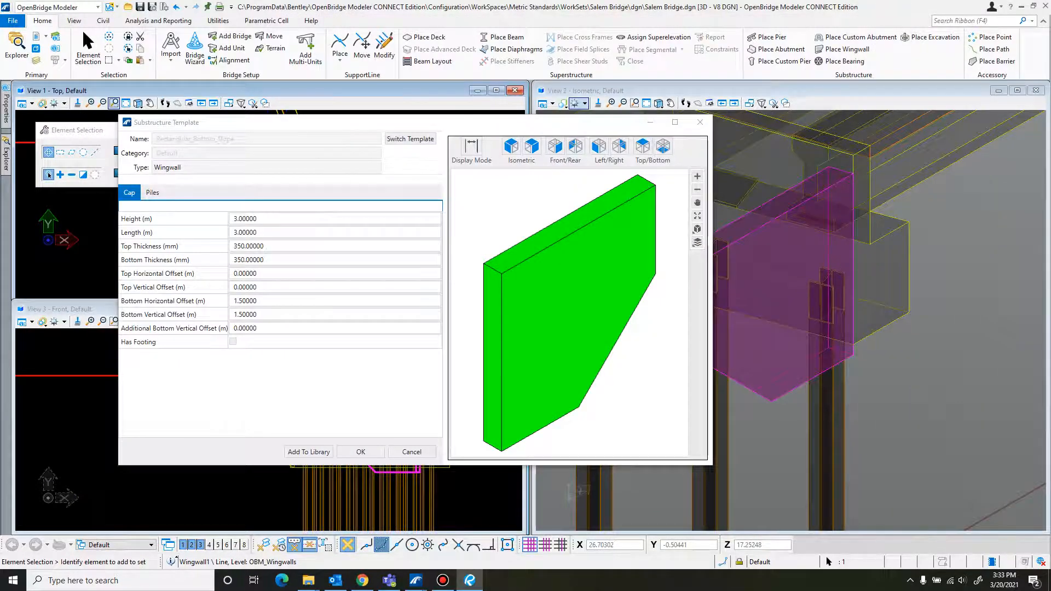
# Set the right wingwall template's Height to 2.833 m and its Length to 2.681 m
pyautogui.click(283, 219)
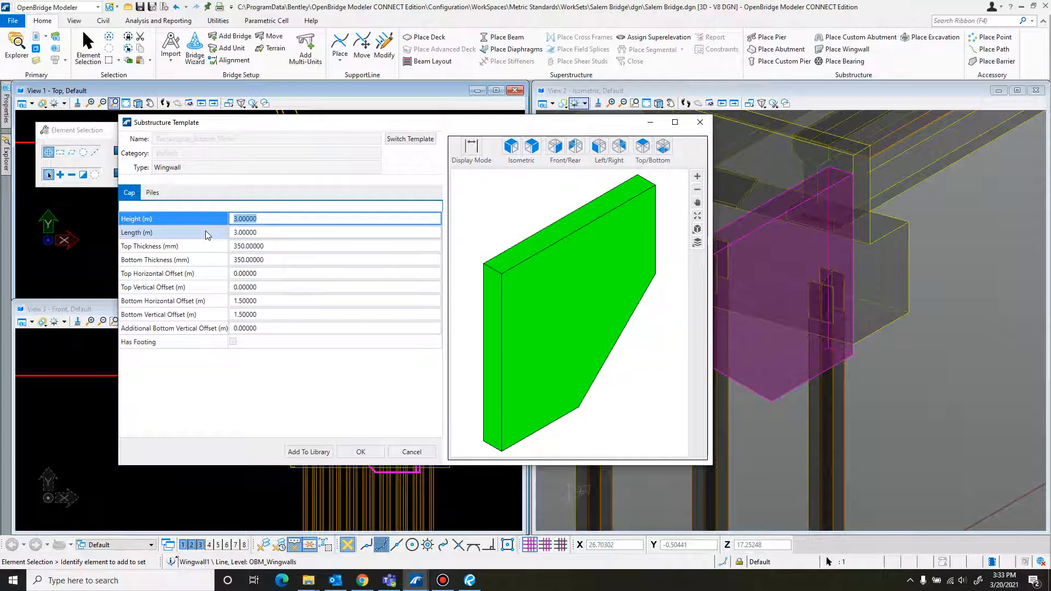
pyautogui.write('2.833')
pyautogui.click(236, 232)
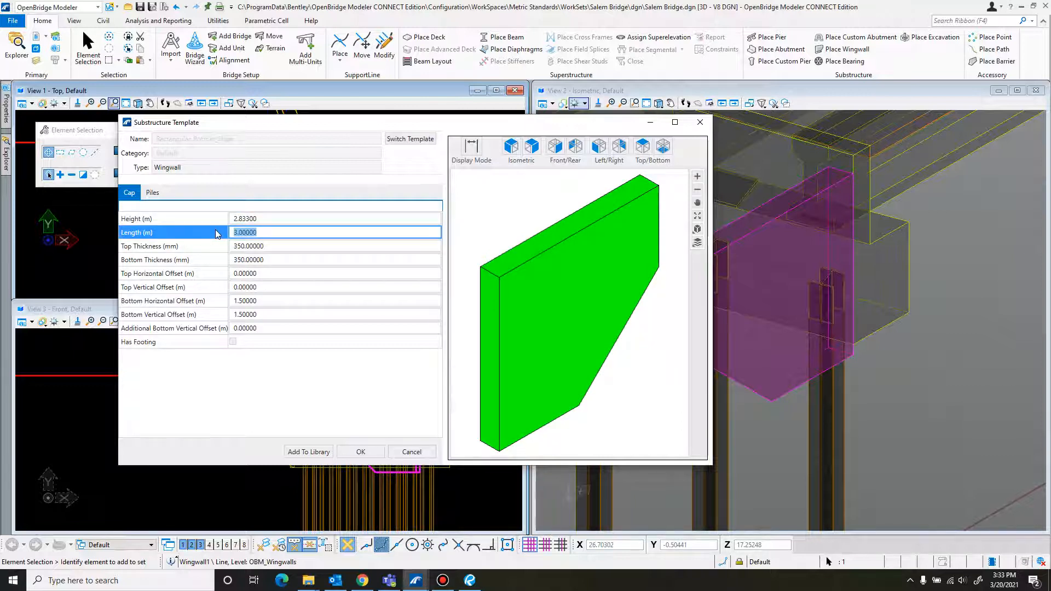
pyautogui.write('2.681')
pyautogui.press('Tab')
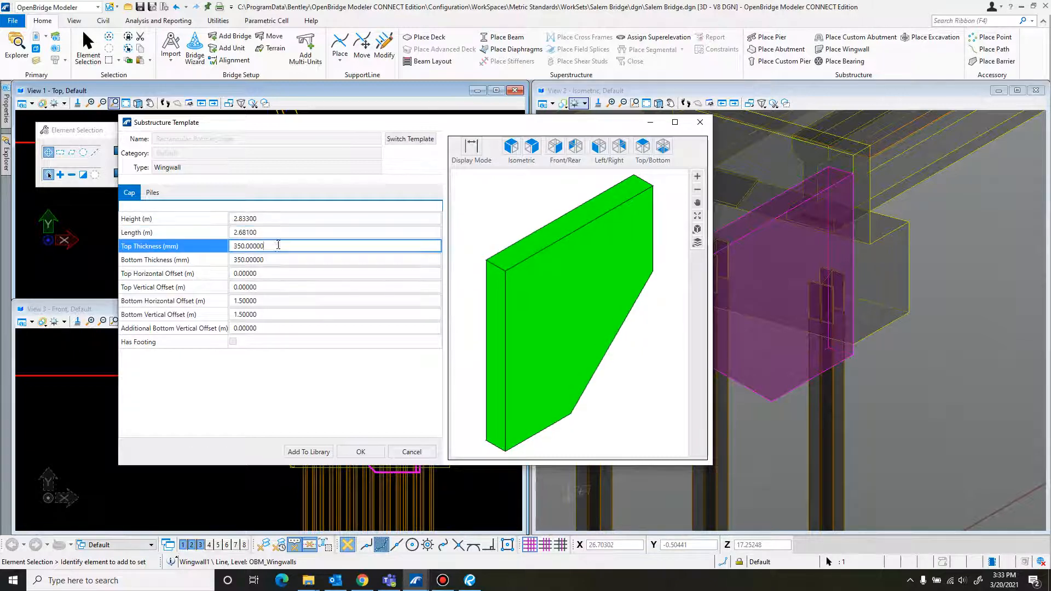
# Set both the Top Thickness and the Bottom Thickness of the wingwall cap to 360 mm
pyautogui.write('360')
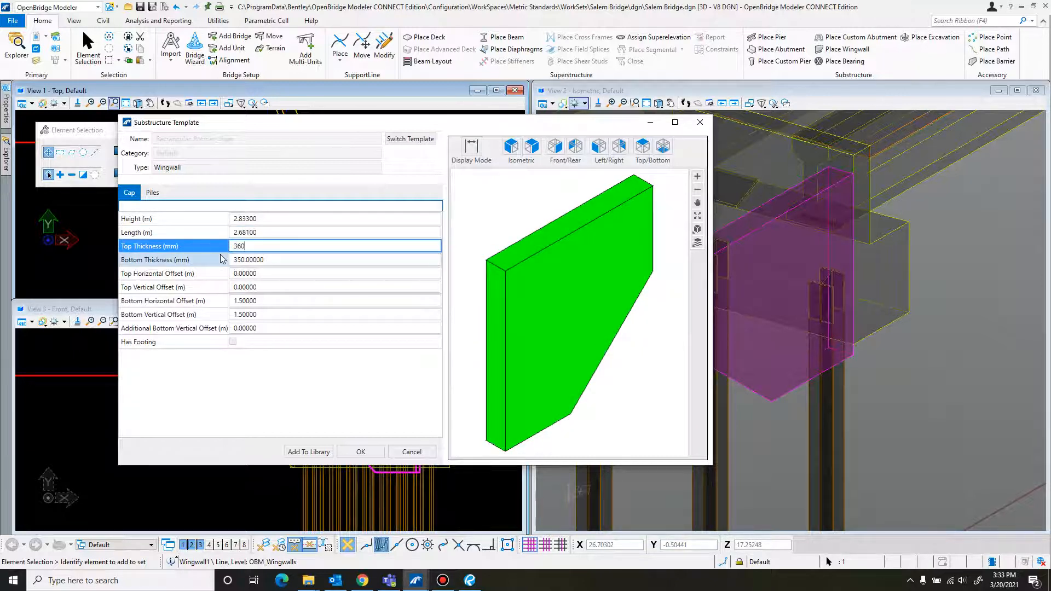
pyautogui.click(215, 261)
pyautogui.write('360')
pyautogui.click(262, 274)
pyautogui.click(264, 287)
# Set the Bottom Vertical Offset of the wingwall cap to 1.7 m
pyautogui.click(262, 300)
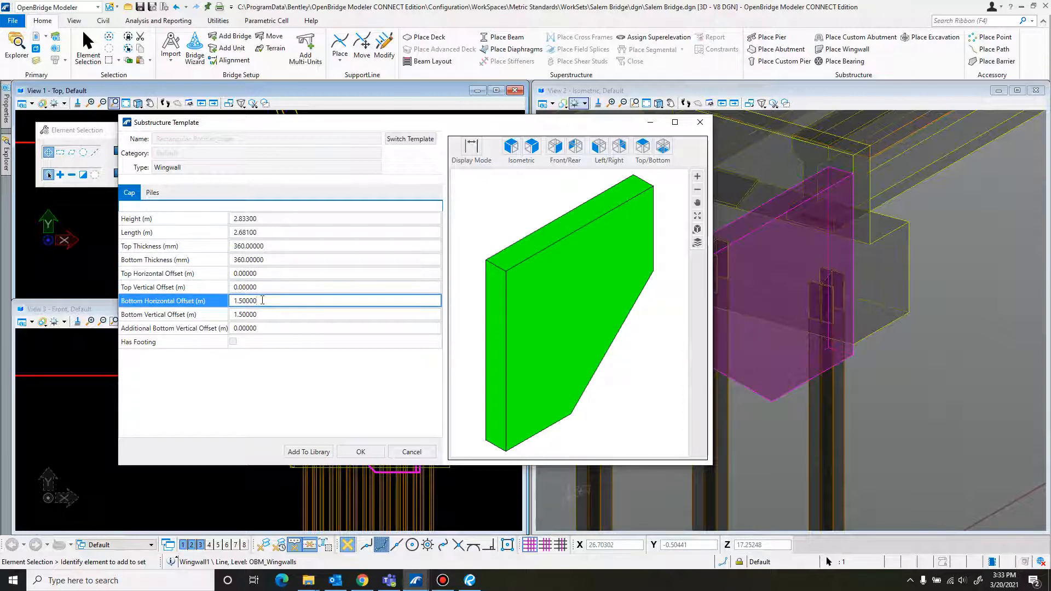
pyautogui.doubleClick(243, 301)
pyautogui.moveTo(260, 314); pyautogui.dragTo(229, 318)
pyautogui.write('1.7')
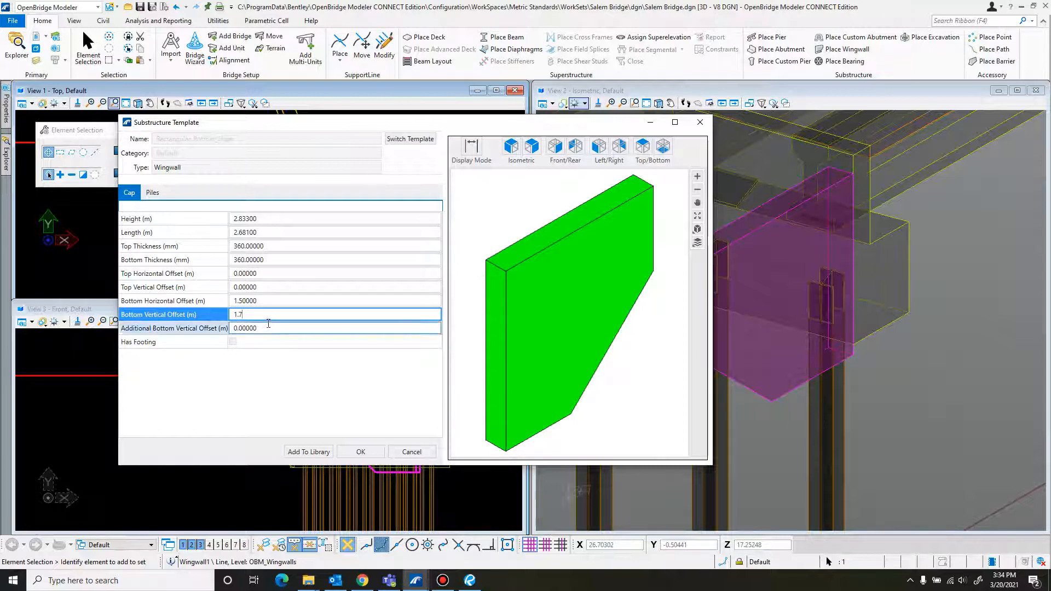
# Try to set the Additional Bottom Vertical Offset of the wingwall cap to 2.55 m
pyautogui.moveTo(267, 325); pyautogui.dragTo(219, 332)
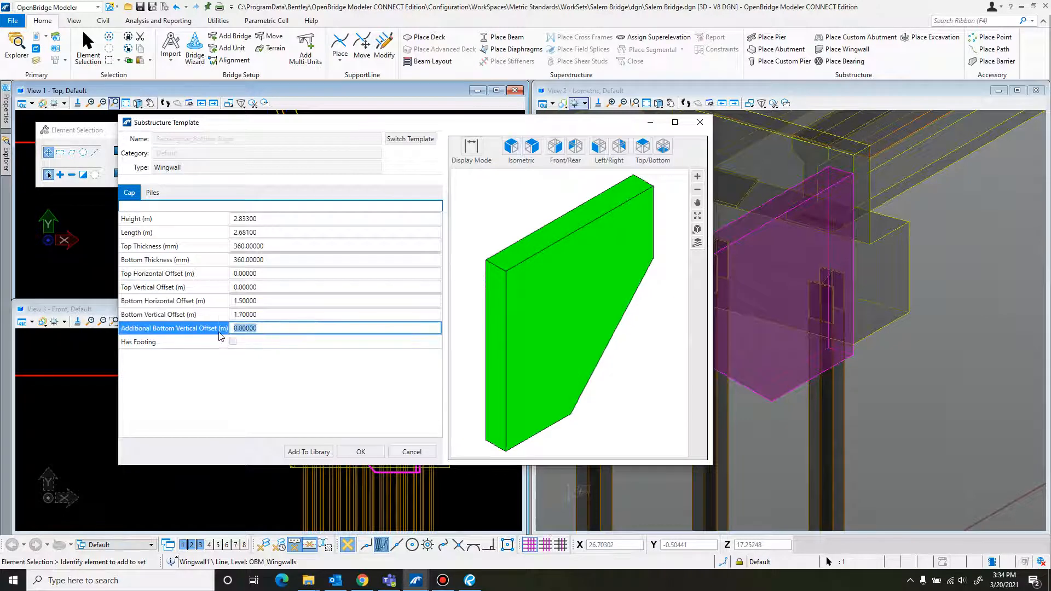
pyautogui.write('2.')
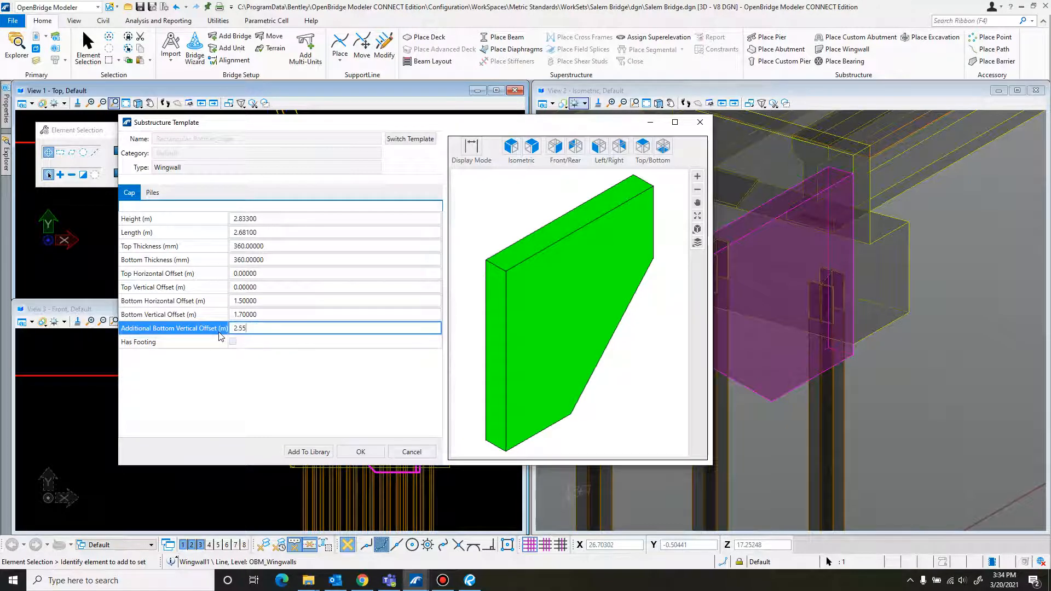
pyautogui.write('55')
pyautogui.click(268, 319)
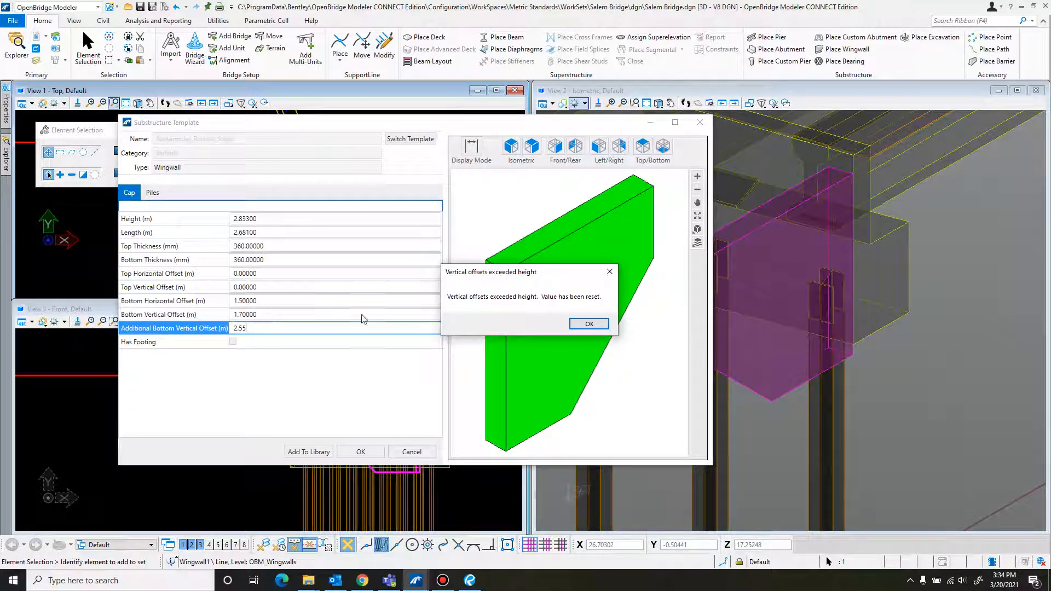
pyautogui.click(588, 324)
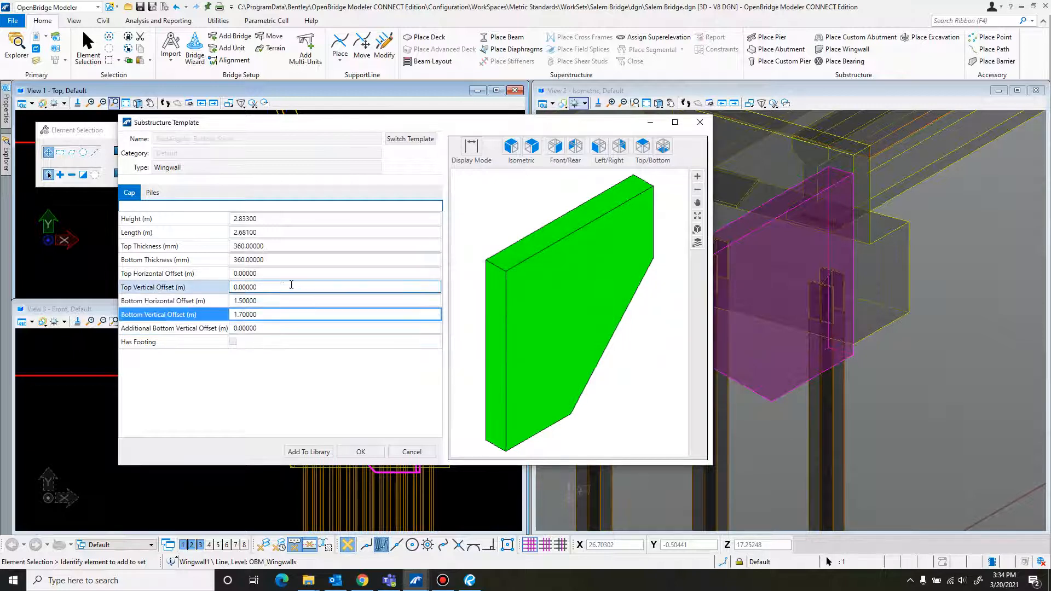
pyautogui.click(262, 327)
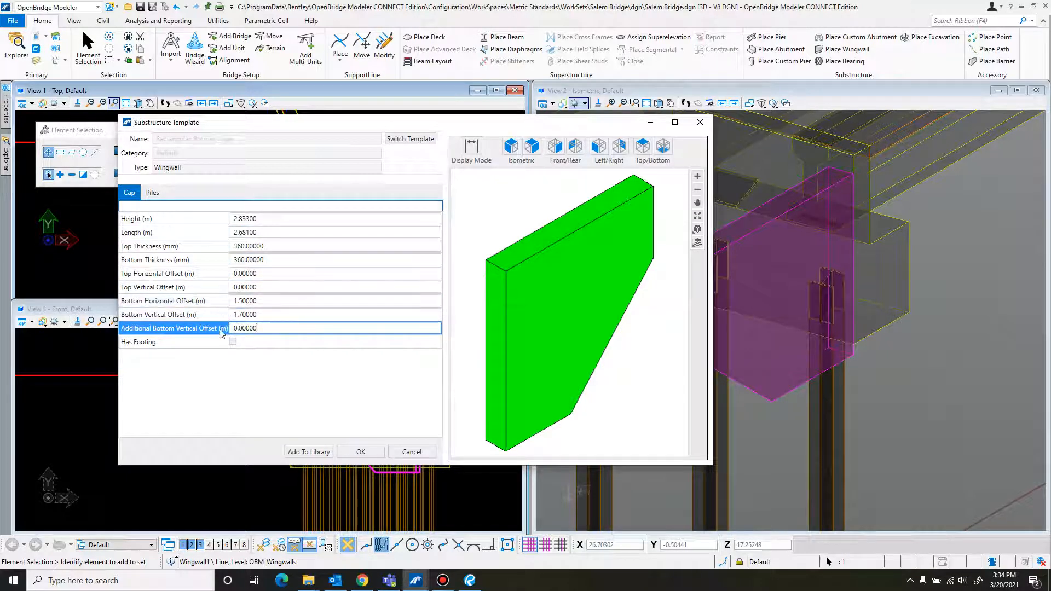
# Enter 1.7 m for the Bottom Horizontal Offset and 2.55 m for the Bottom Vertical Offset
pyautogui.click(228, 304)
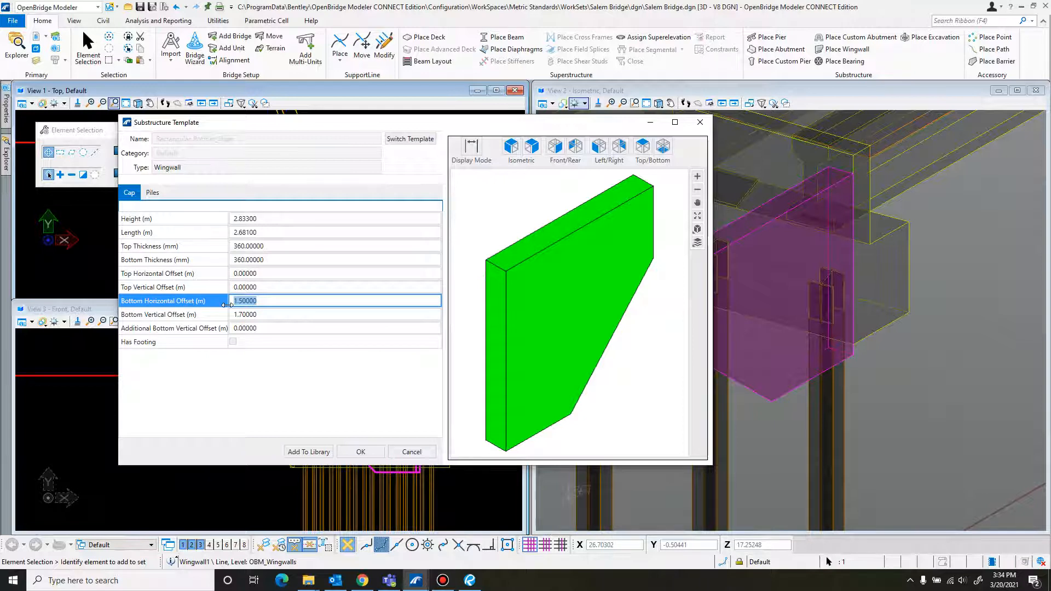
pyautogui.write('1.7')
pyautogui.click(204, 317)
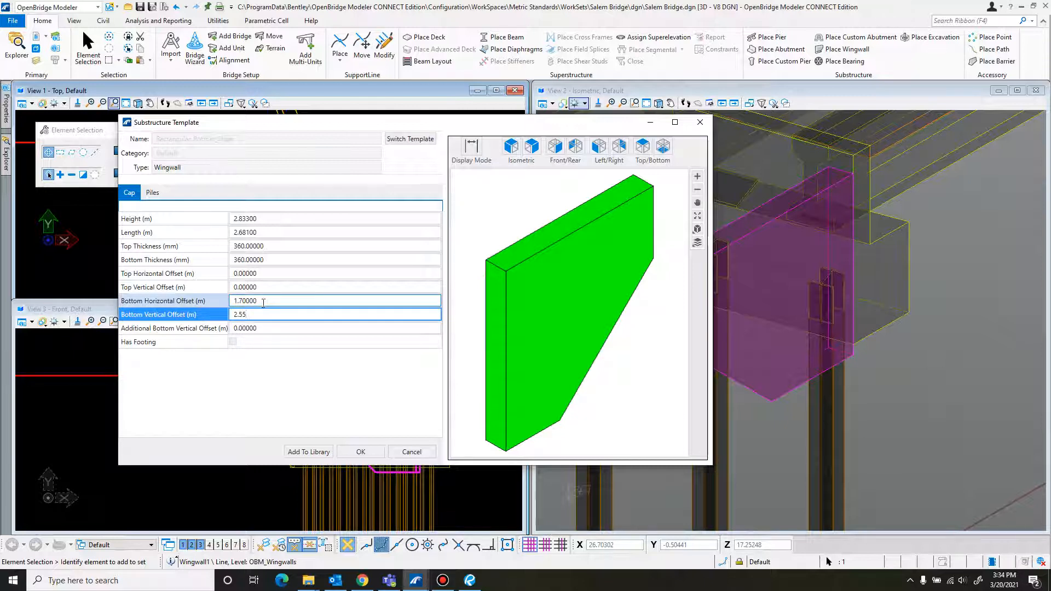
# Set the cap's Bottom Vertical Offset back to 1.7 m and its Bottom Horizontal Offset to 2.55 m
pyautogui.click(214, 316)
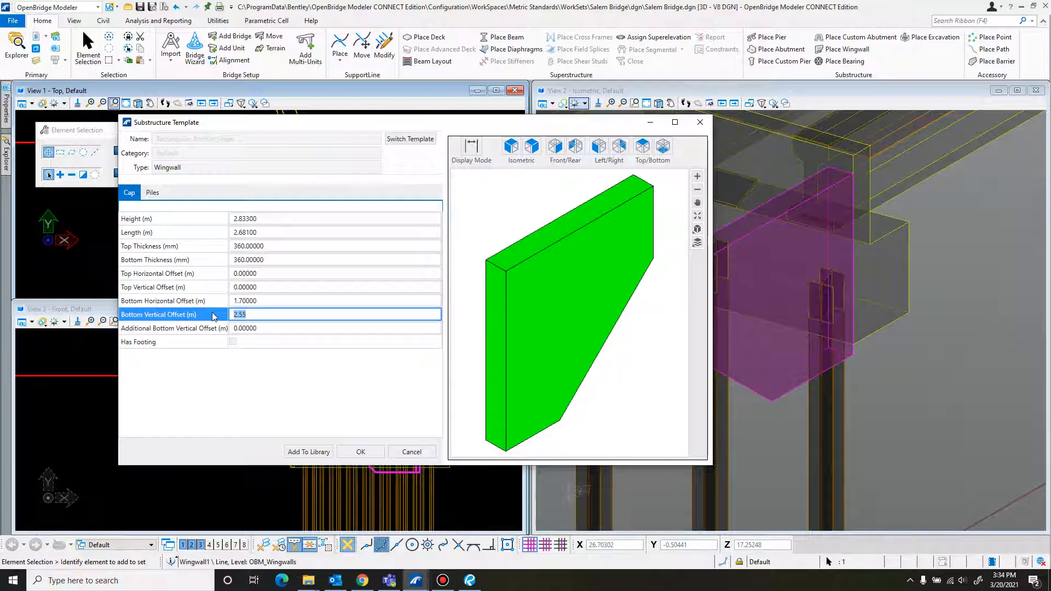
pyautogui.write('1.7')
pyautogui.click(237, 302)
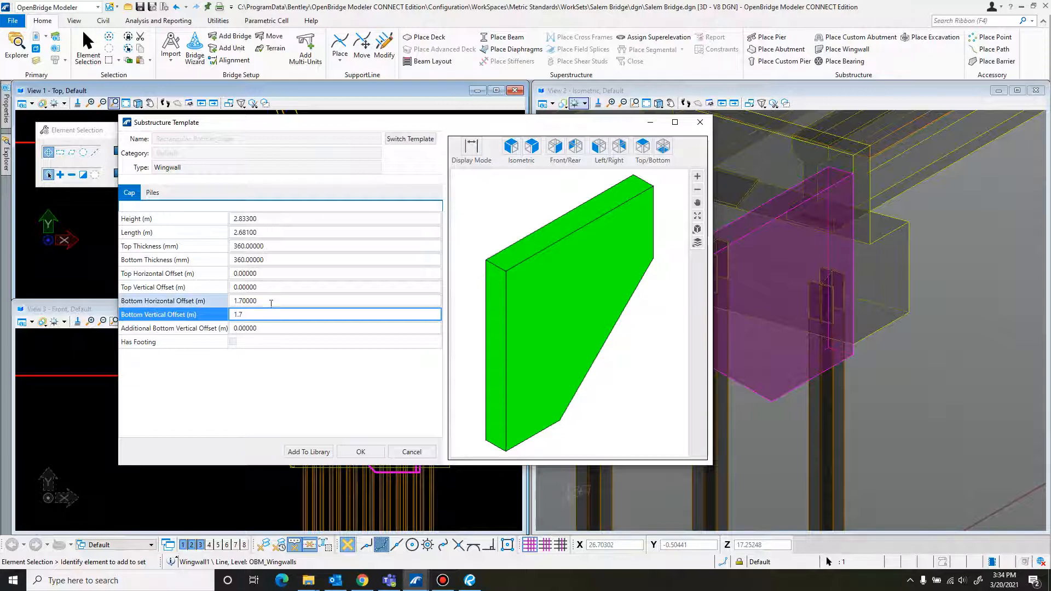
pyautogui.write('2.55')
pyautogui.click(274, 287)
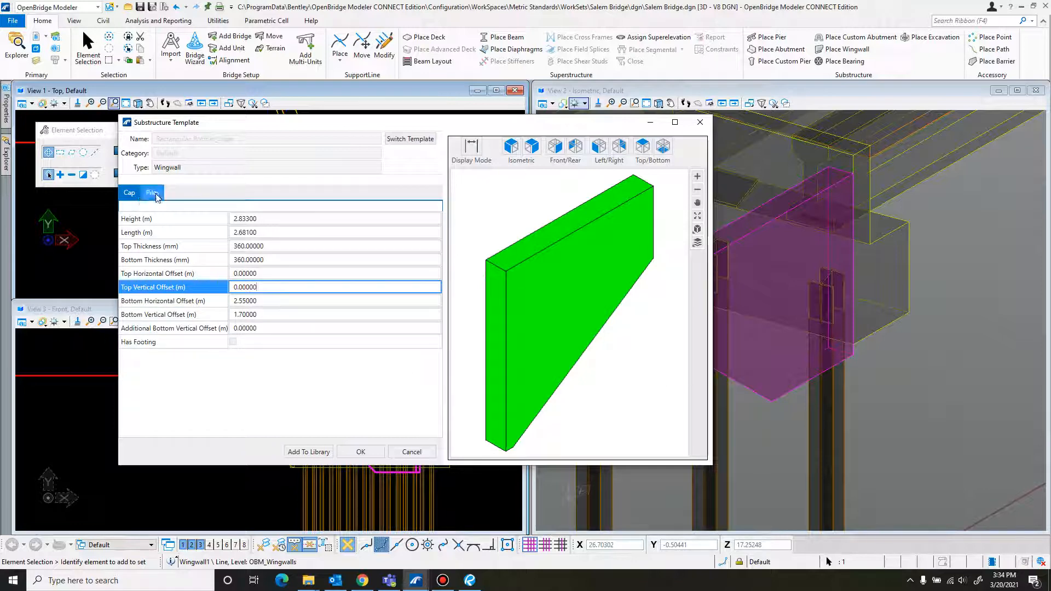
# Apply the edited template to the right wingwall and save it to the library as "Salem Bridge W2&3"
pyautogui.click(361, 453)
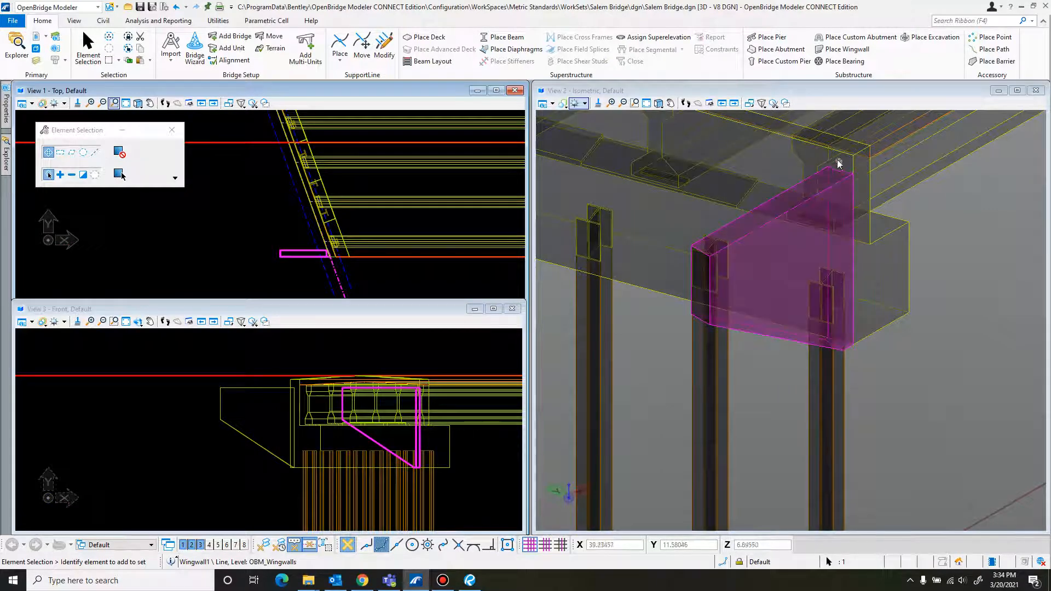
pyautogui.scroll(-2, 624, 260)
pyautogui.scroll(-3, 630, 274)
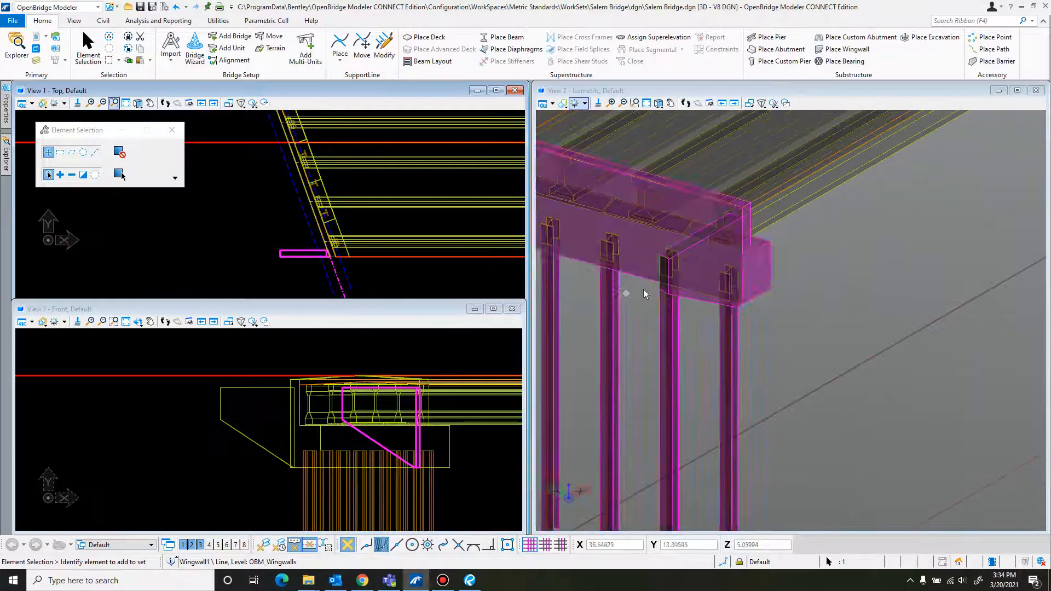
pyautogui.click(698, 284)
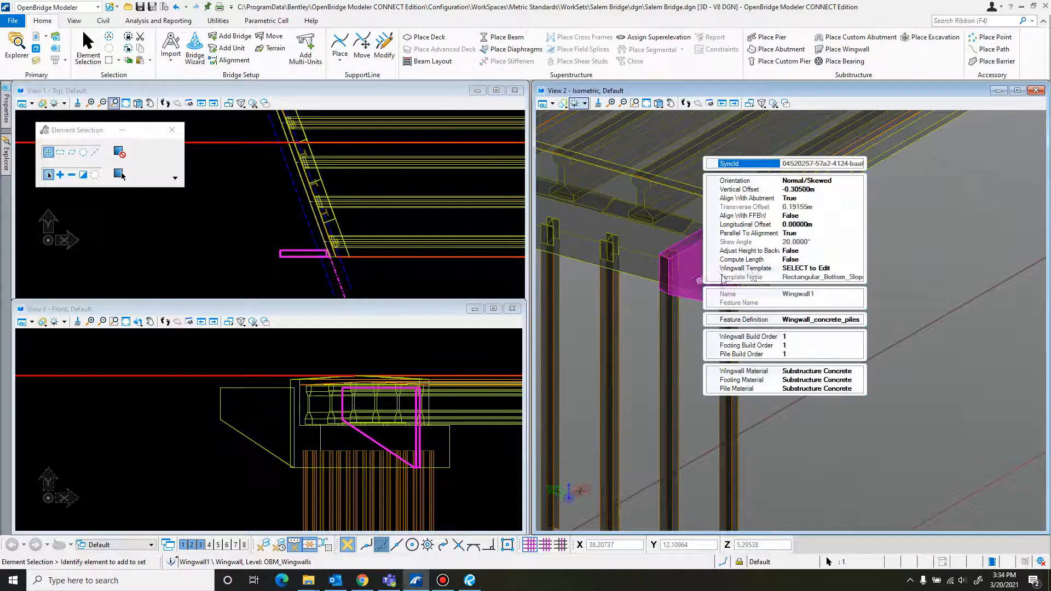
pyautogui.click(858, 268)
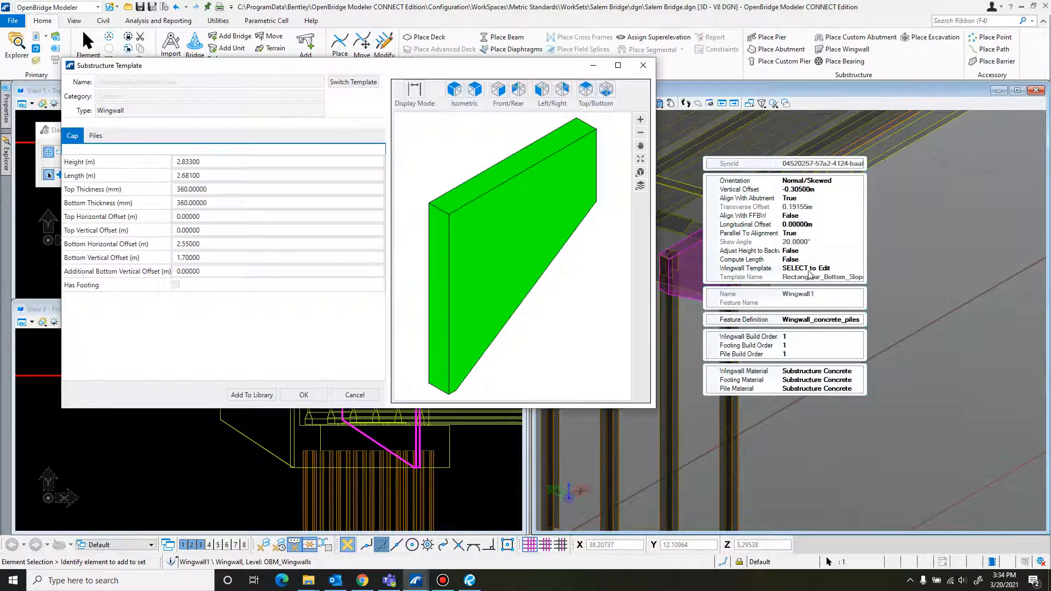
pyautogui.click(252, 395)
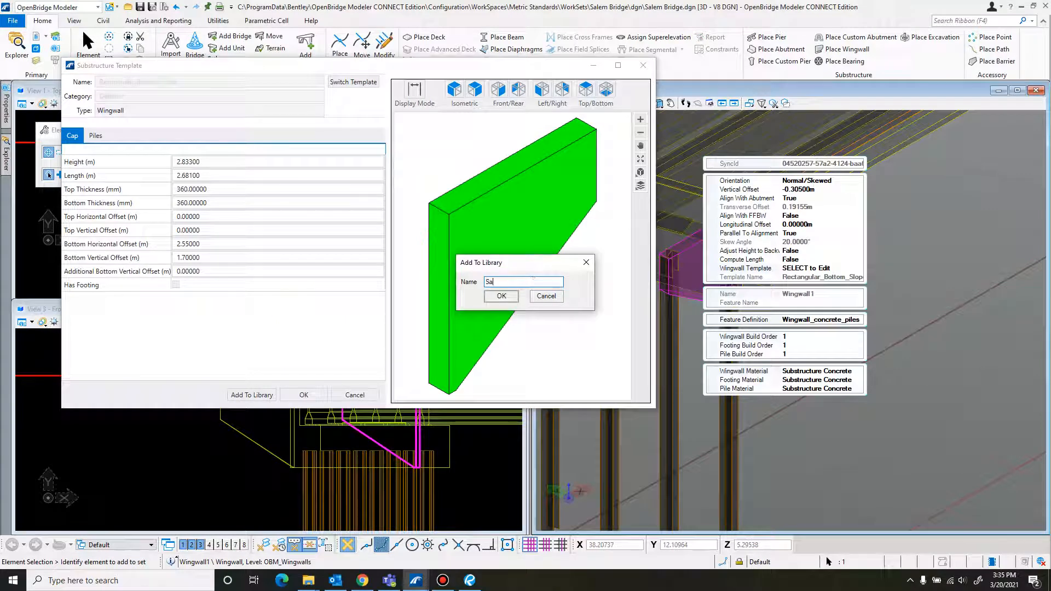
pyautogui.write('Salem Bridge W2&3')
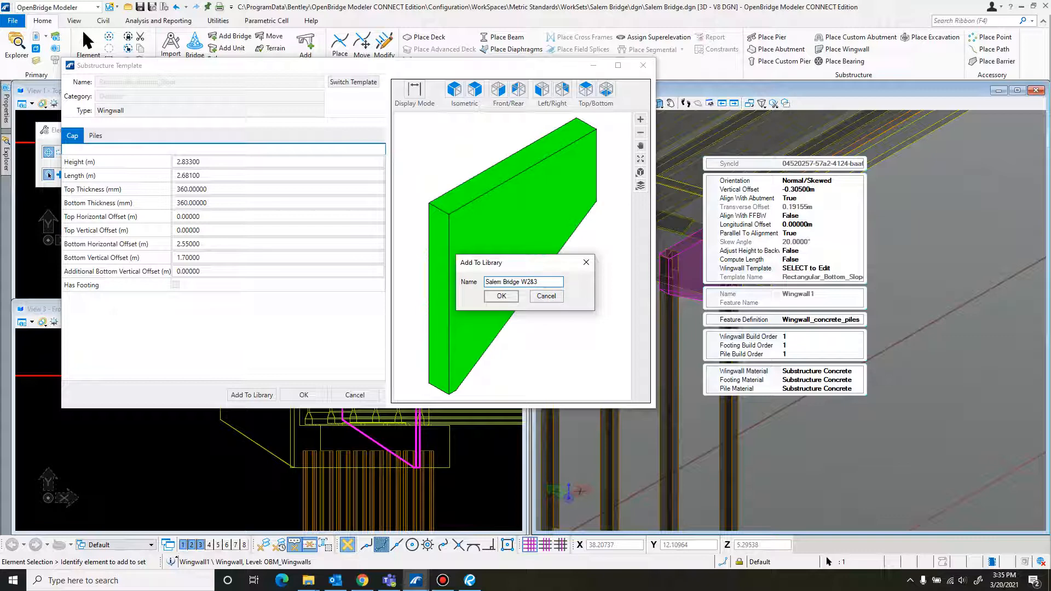
pyautogui.click(498, 297)
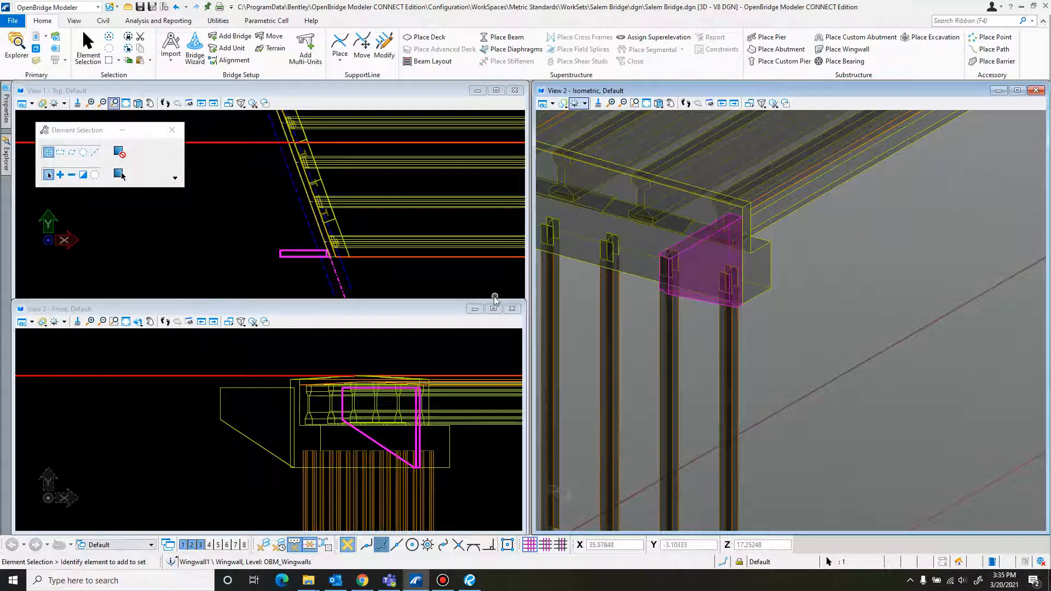
# Save the template of the wingwall at the abutment's opposite end to the library as "Salem Bridge W1&4"
pyautogui.moveTo(701, 292); pyautogui.dragTo(1043, 406, button='middle')
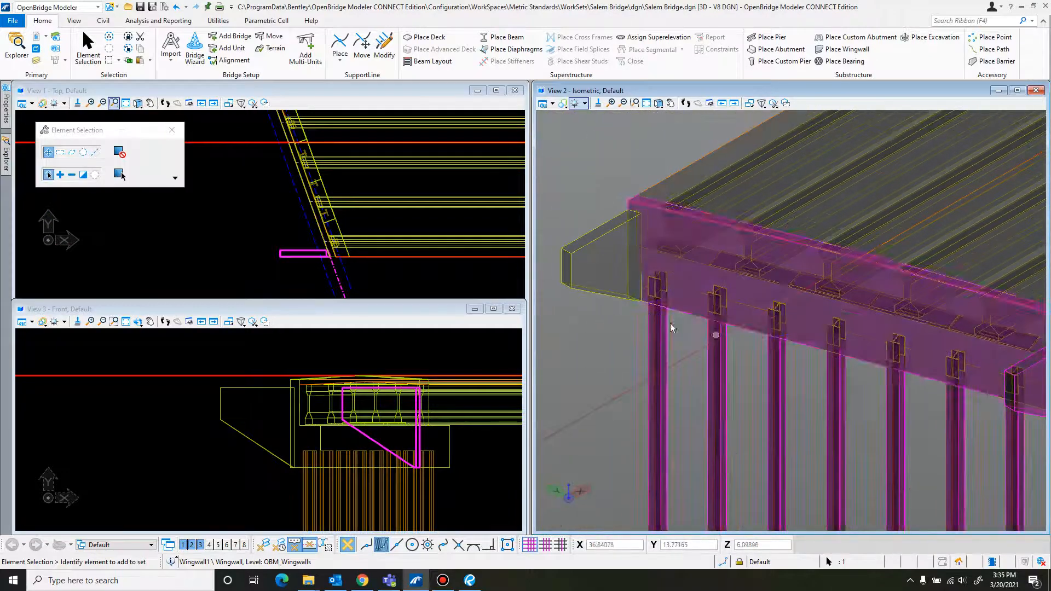
pyautogui.click(616, 272)
pyautogui.moveTo(588, 262)
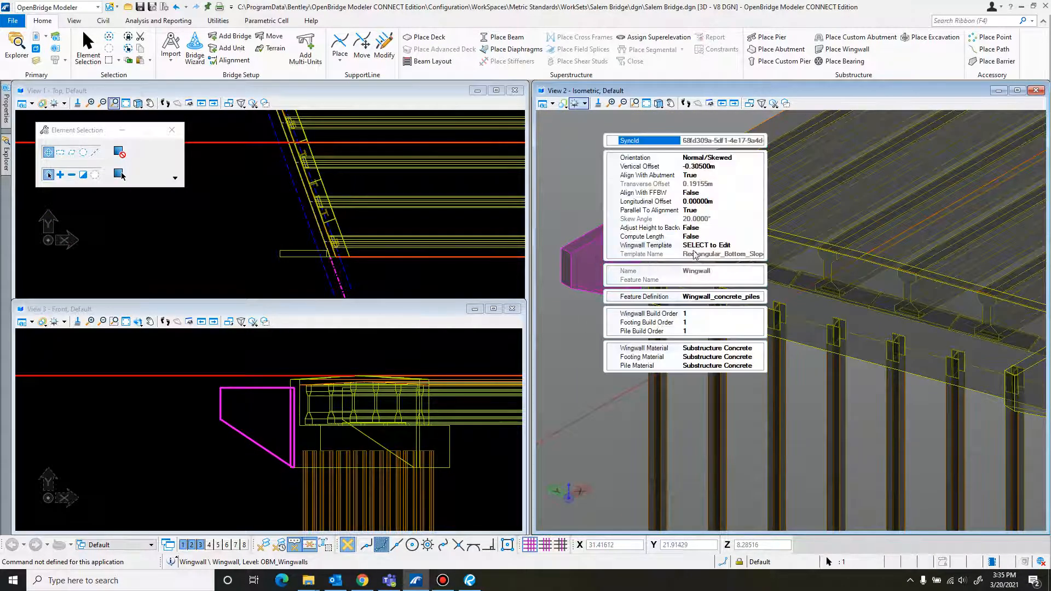
pyautogui.click(741, 246)
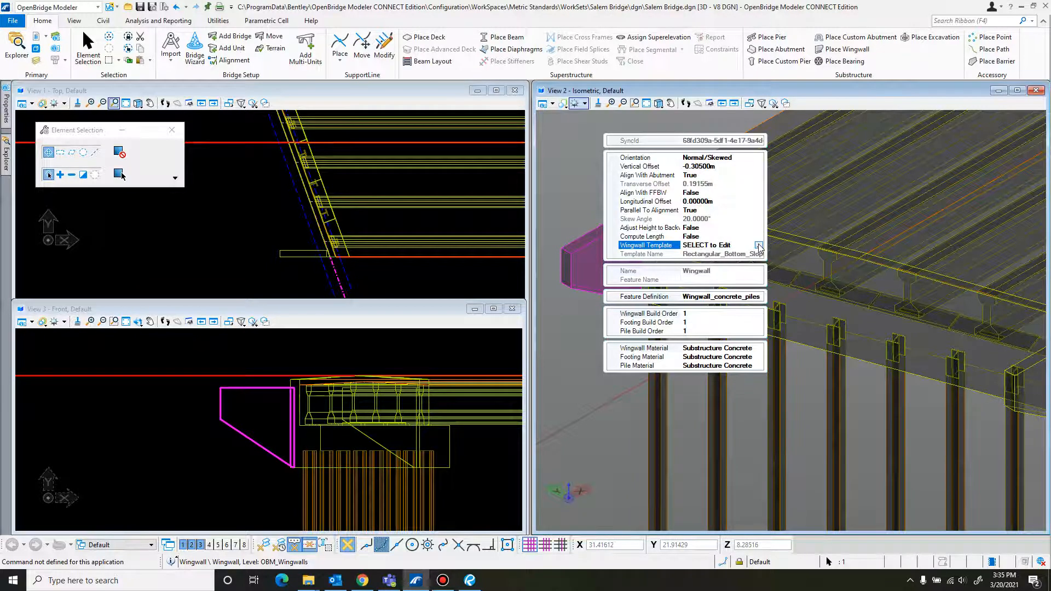
pyautogui.click(759, 246)
pyautogui.click(209, 352)
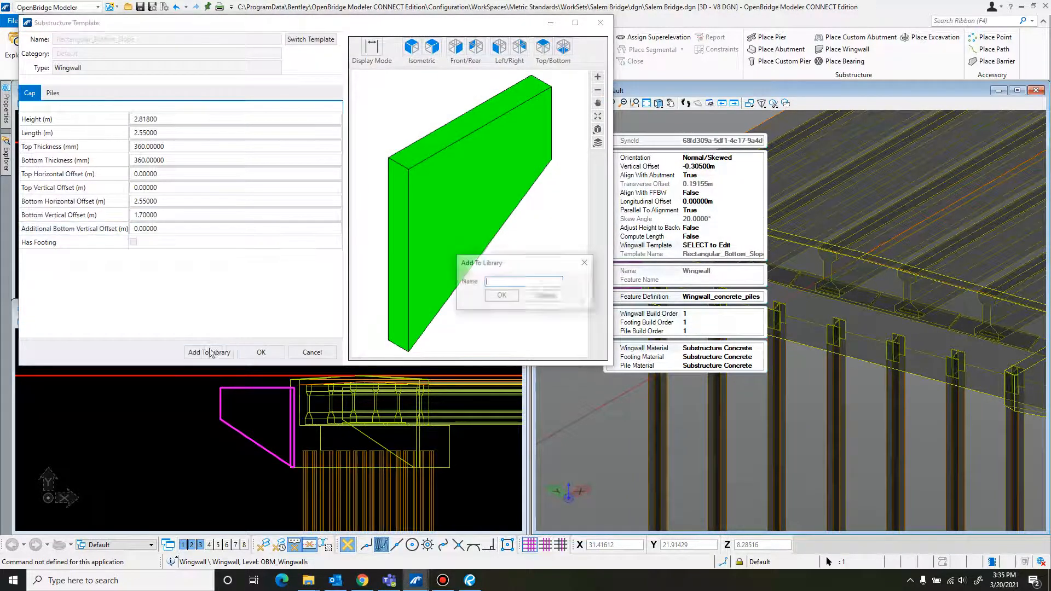
pyautogui.write('Salem Bridge W1&4')
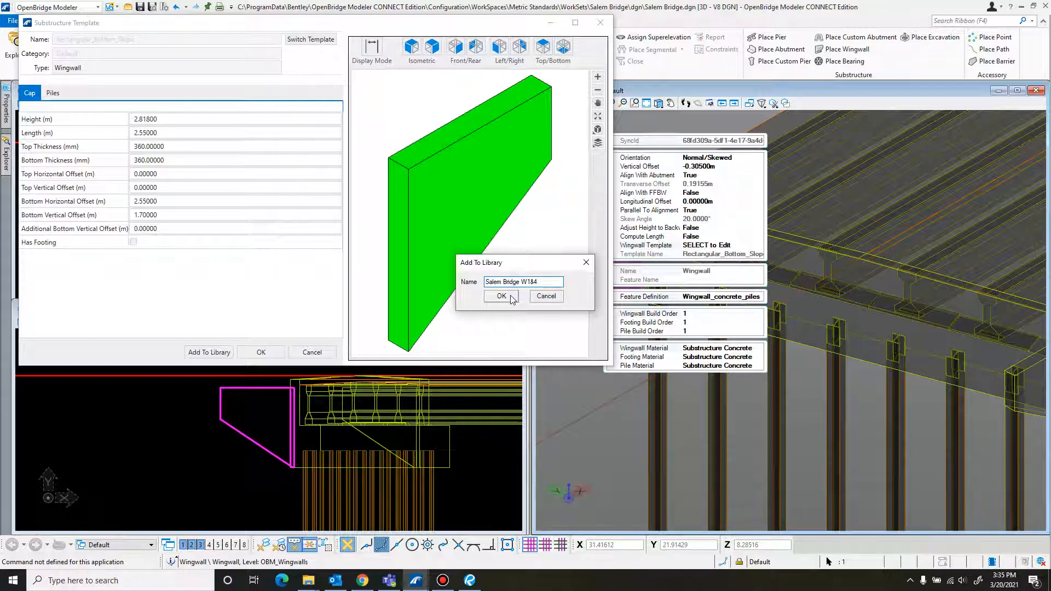
pyautogui.click(509, 296)
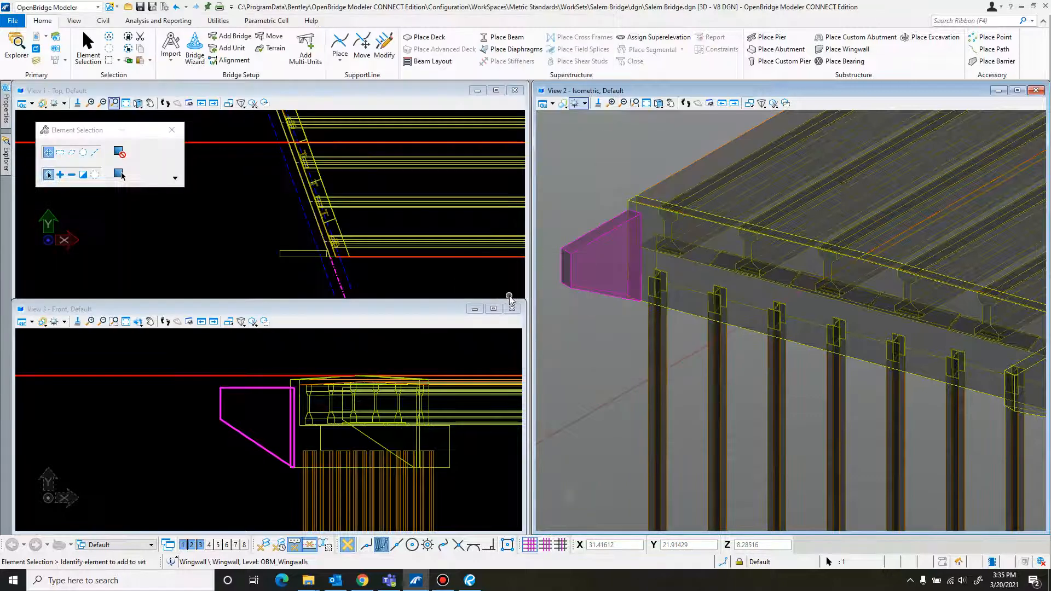
# Start Place Wingwall on Abutment2 at the far end of the bridge and enable the left wingwall alongside the right one
pyautogui.scroll(2, 451, 246)
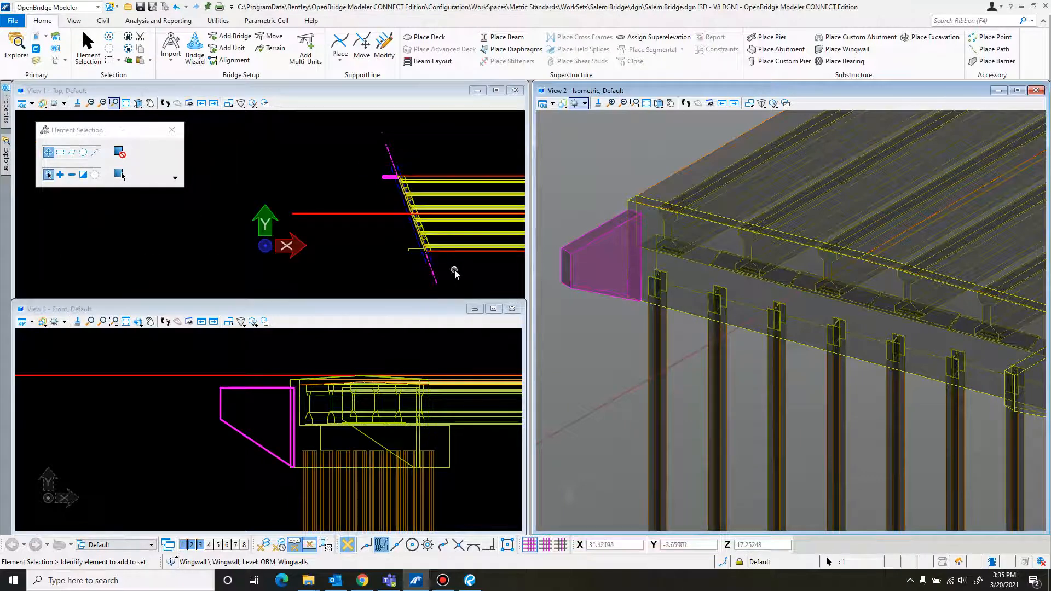
pyautogui.moveTo(453, 269); pyautogui.dragTo(288, 263, button='middle')
pyautogui.moveTo(398, 259); pyautogui.dragTo(143, 259, button='middle')
pyautogui.scroll(3, 373, 200)
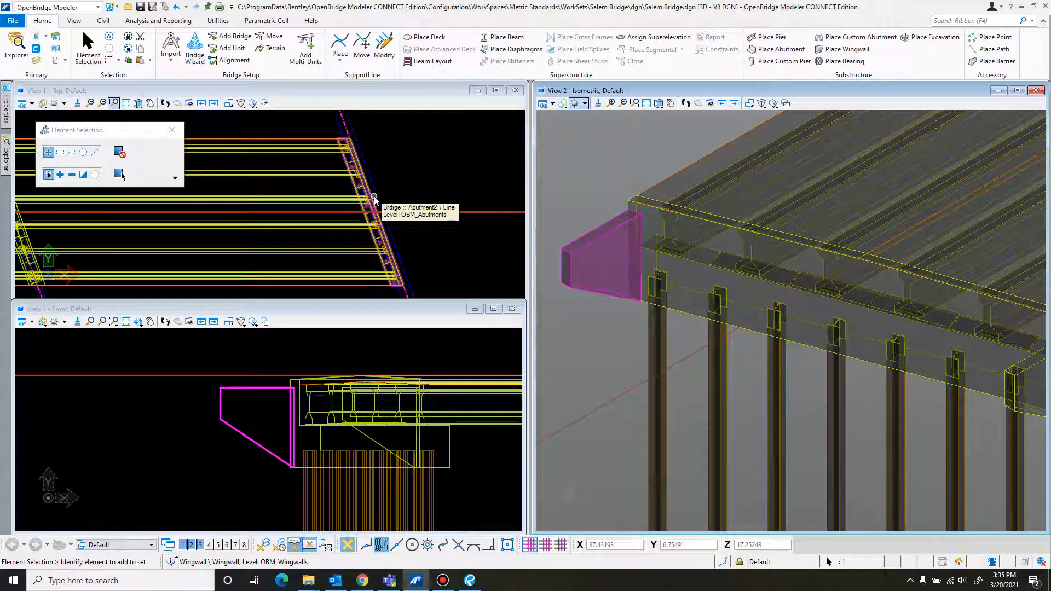
pyautogui.moveTo(455, 253); pyautogui.dragTo(385, 207, button='middle')
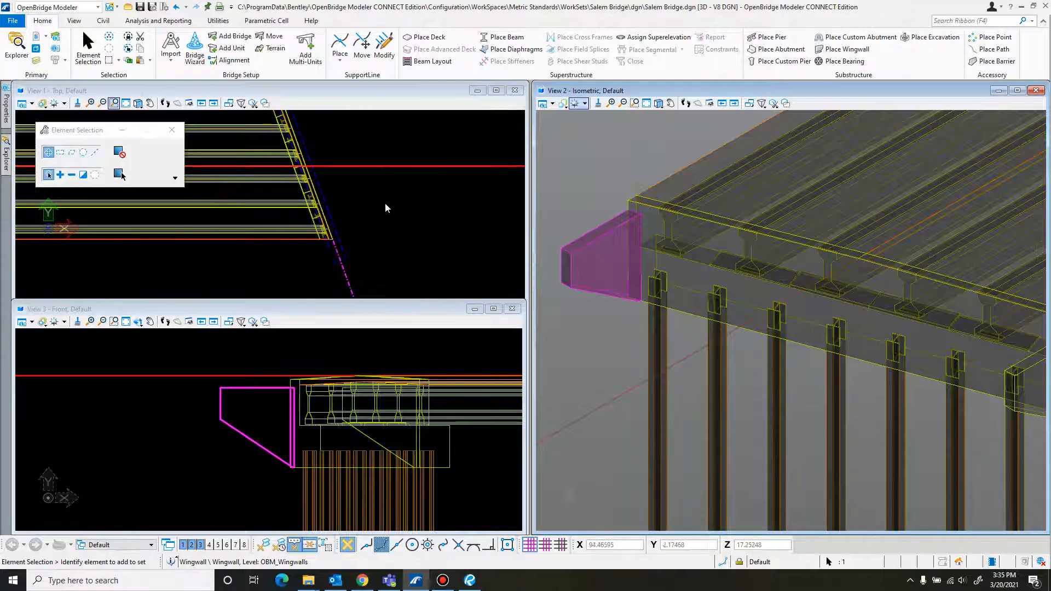
pyautogui.click(385, 207)
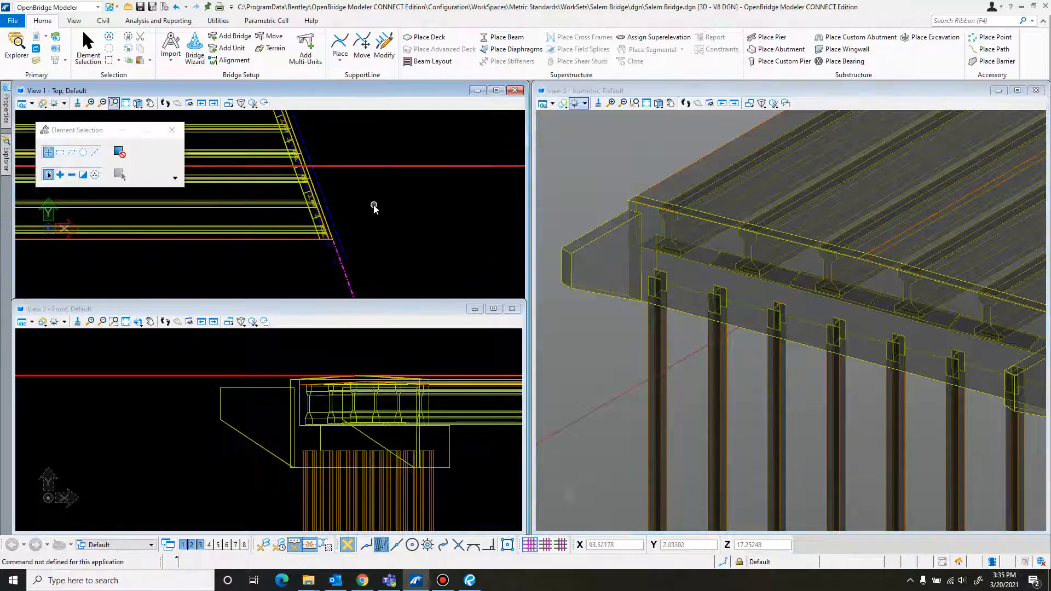
pyautogui.click(850, 49)
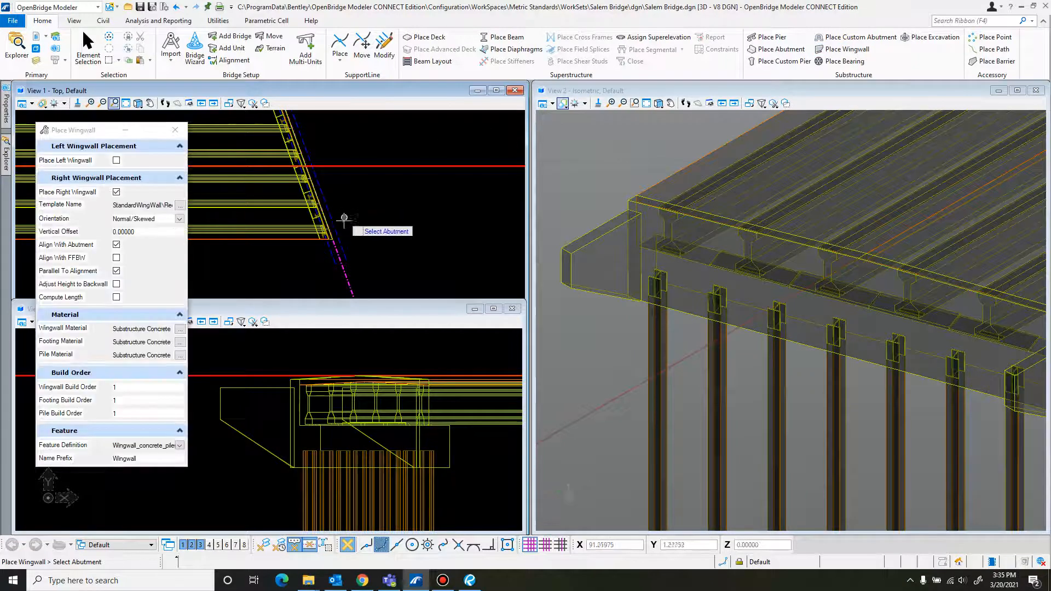
pyautogui.scroll(2, 329, 241)
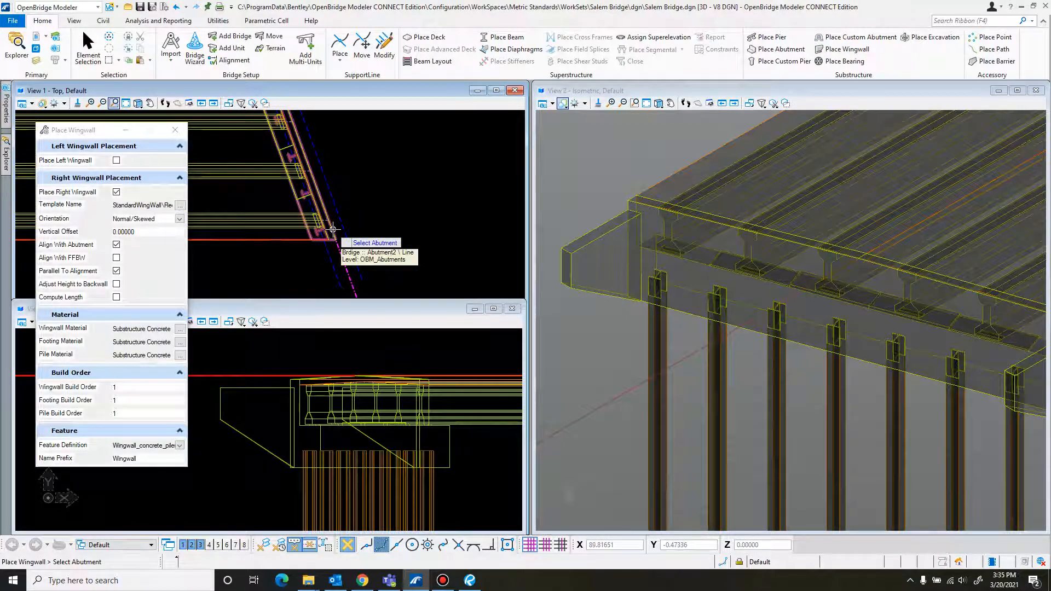
pyautogui.click(333, 230)
pyautogui.click(116, 160)
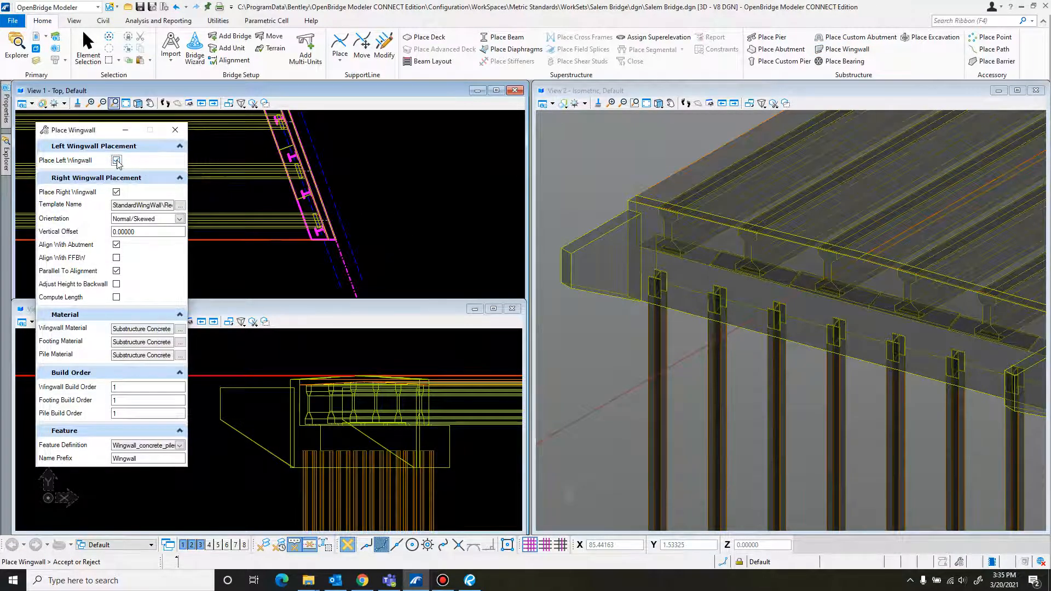
# Assign the Salem Bridge W2&3 template from the Default wingwall library to the left wingwall
pyautogui.click(180, 173)
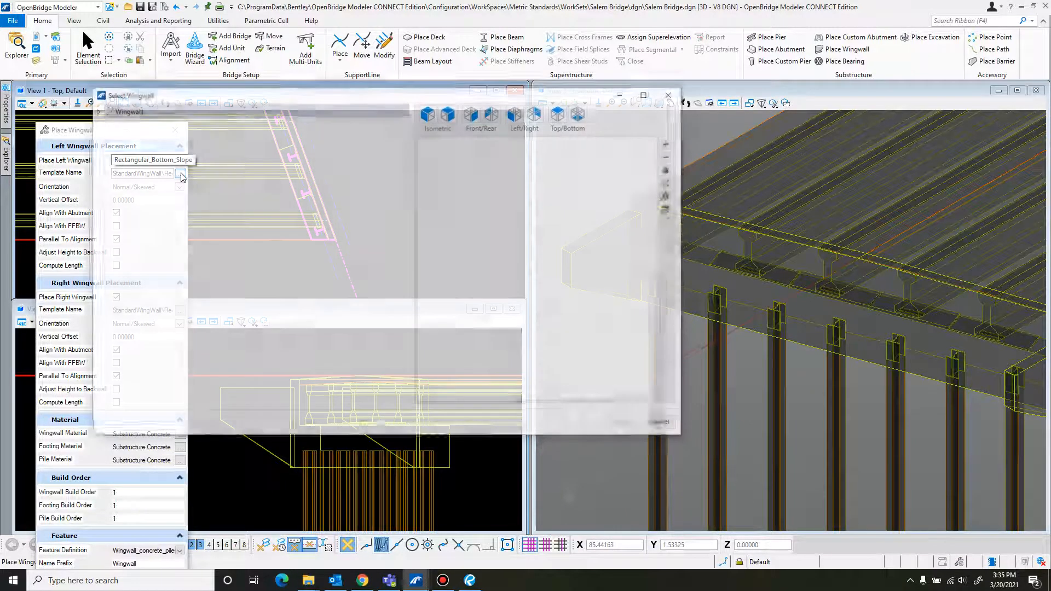
pyautogui.click(97, 111)
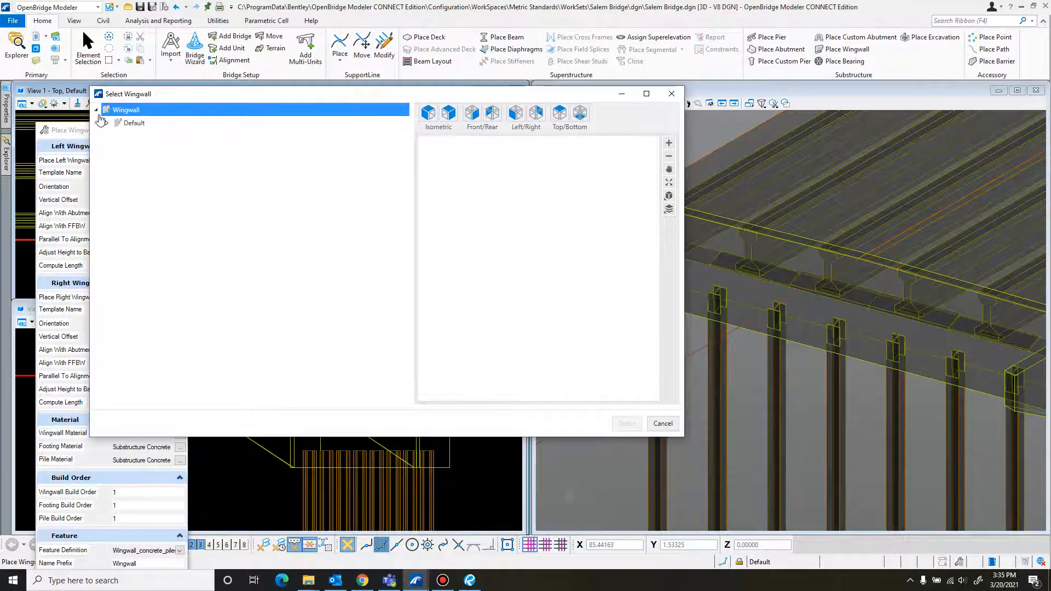
pyautogui.click(107, 123)
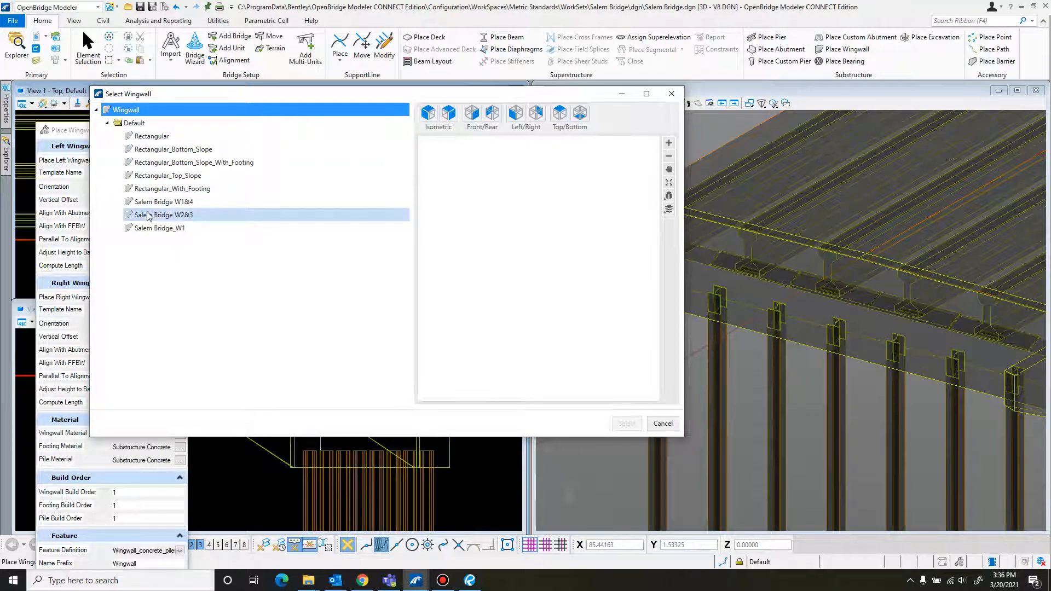
pyautogui.click(161, 217)
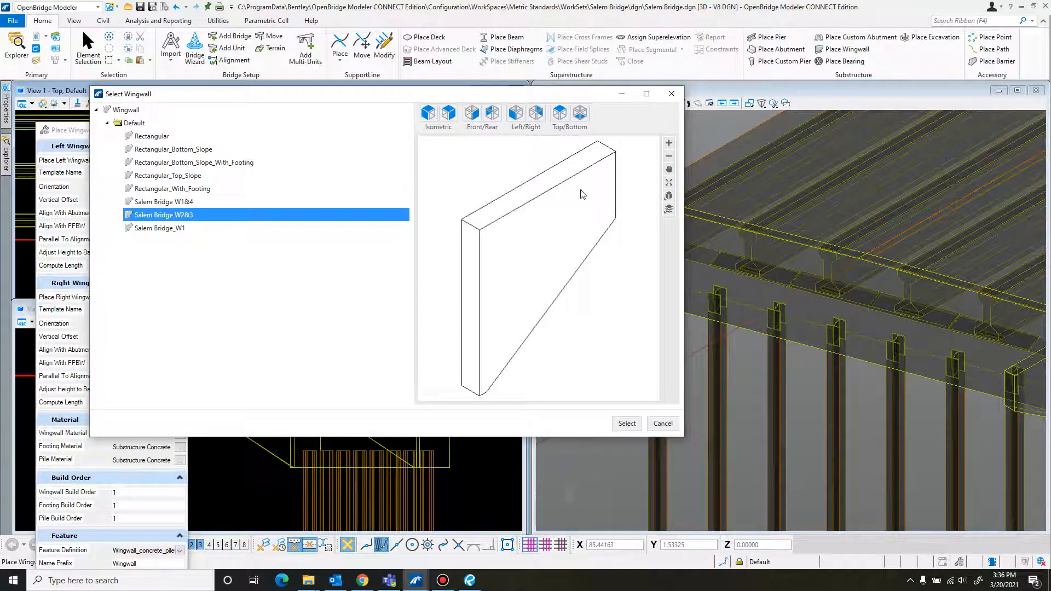
pyautogui.click(636, 427)
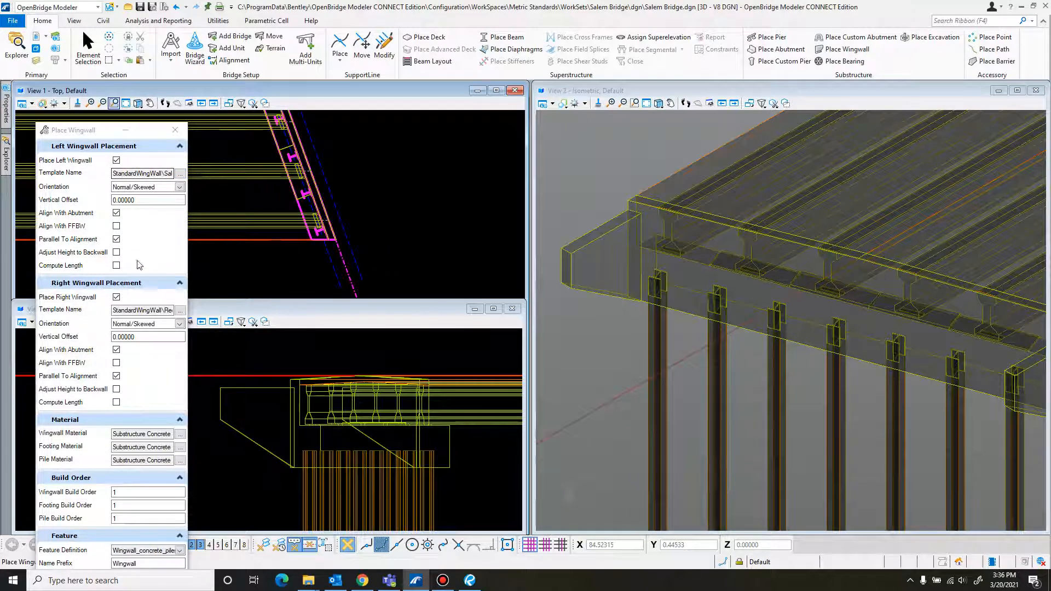
# Assign the Salem Bridge W1&4 template from the Default wingwall library to the right wingwall
pyautogui.click(180, 314)
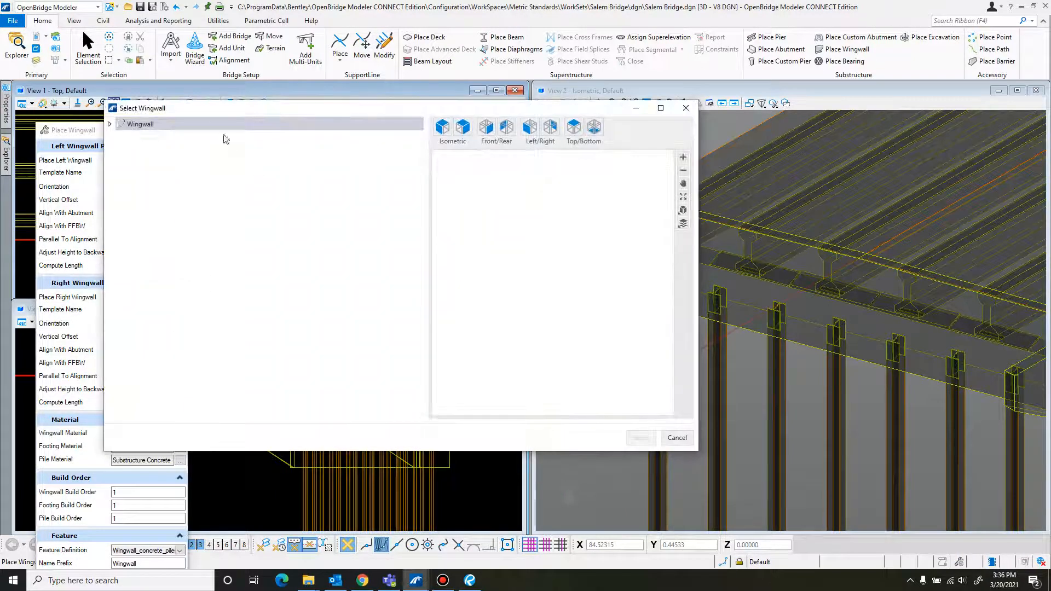
pyautogui.click(111, 126)
pyautogui.click(110, 125)
pyautogui.click(122, 138)
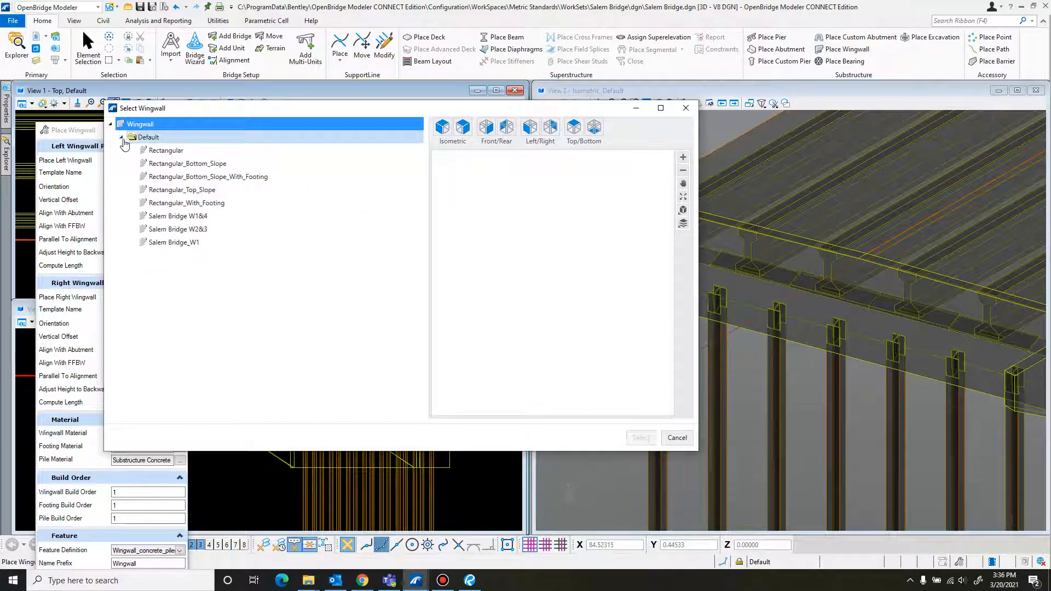
pyautogui.click(178, 217)
pyautogui.click(641, 438)
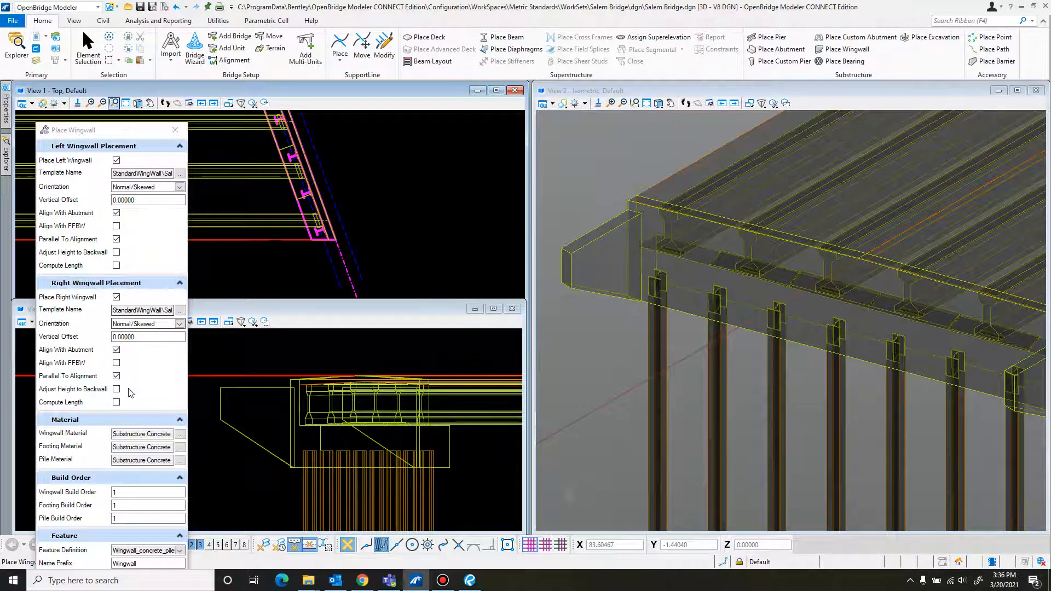
# Place both wingwalls on Abutment2, check them at its two ends in plan, and end the placement command
pyautogui.click(404, 196)
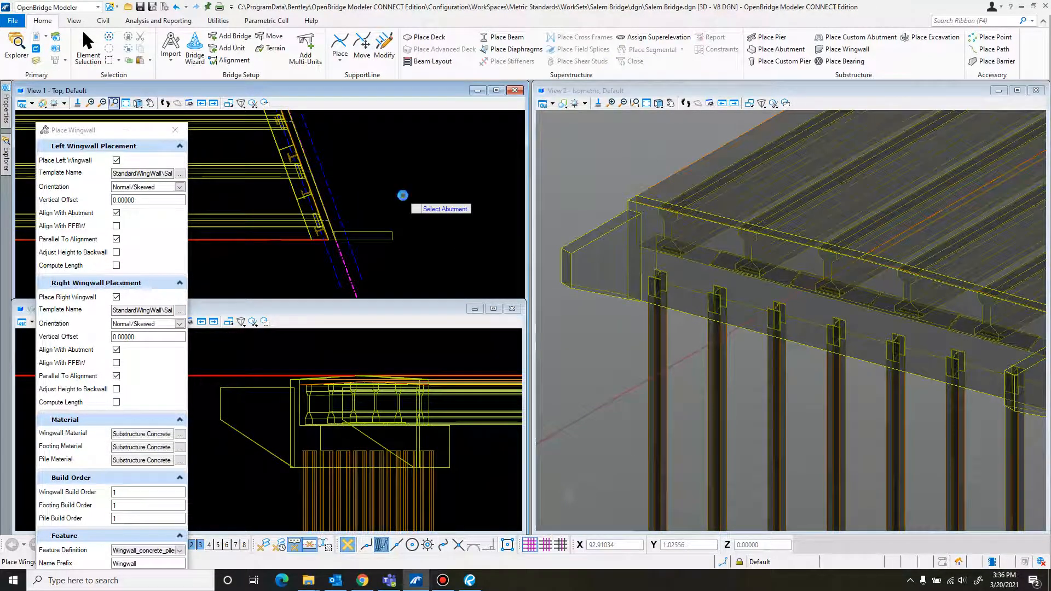
pyautogui.scroll(-2, 390, 183)
pyautogui.moveTo(384, 169); pyautogui.dragTo(406, 272, button='middle')
pyautogui.scroll(2, 345, 173)
pyautogui.scroll(-2, 334, 179)
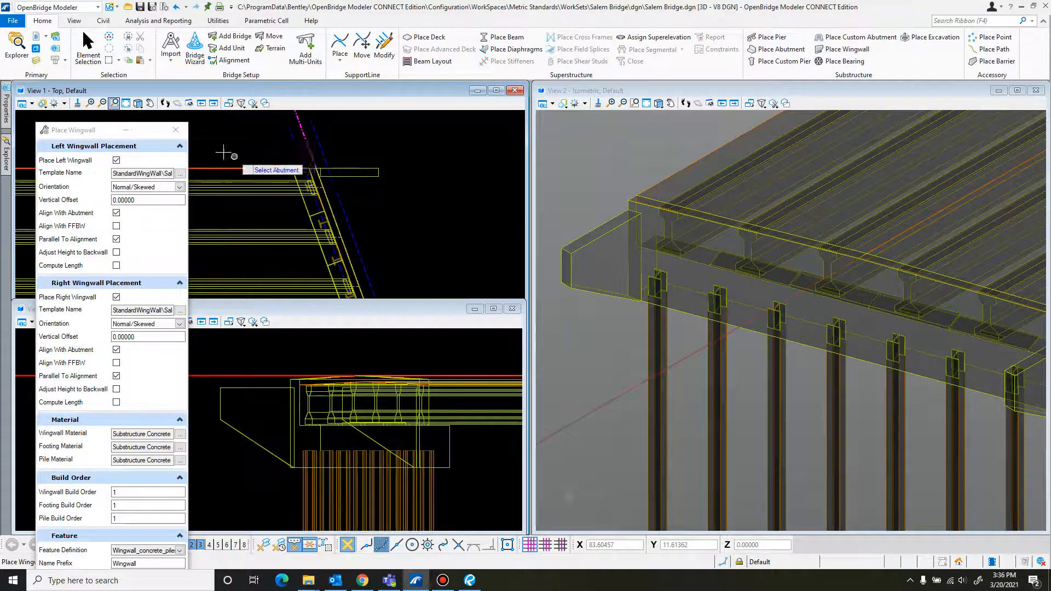
pyautogui.press('Escape')
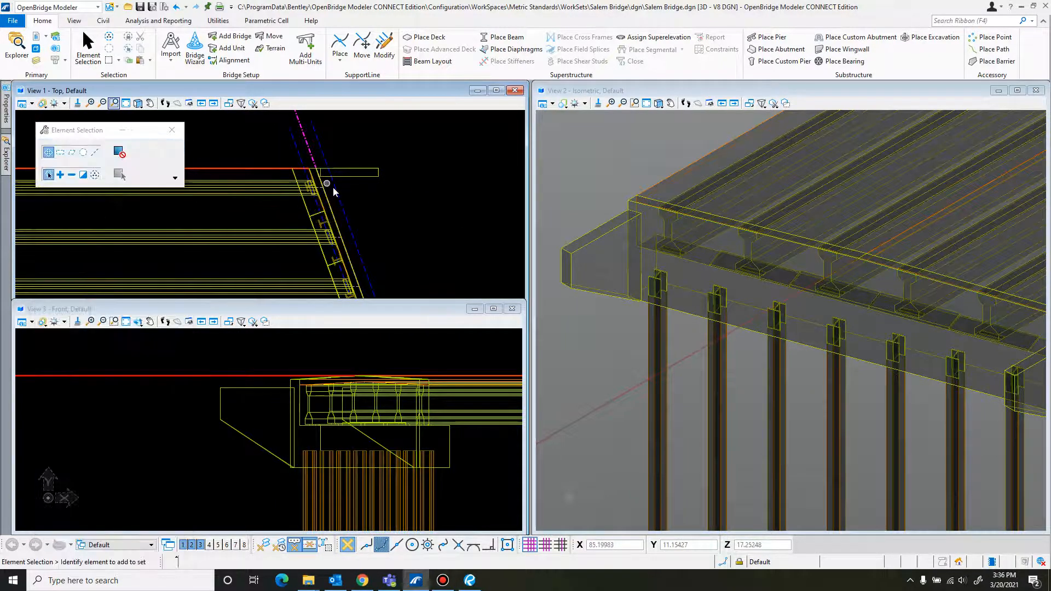
# Review the wingwalls in the top view, then switch to the Salem Bridge Plans PDF and examine the abutment wingwall layout on page 4
pyautogui.moveTo(361, 212); pyautogui.dragTo(494, 186, button='middle')
pyautogui.scroll(-4, 298, 187)
pyautogui.moveTo(213, 197); pyautogui.dragTo(419, 249, button='middle')
pyautogui.moveTo(215, 231); pyautogui.dragTo(342, 211, button='middle')
pyautogui.scroll(3, 134, 207)
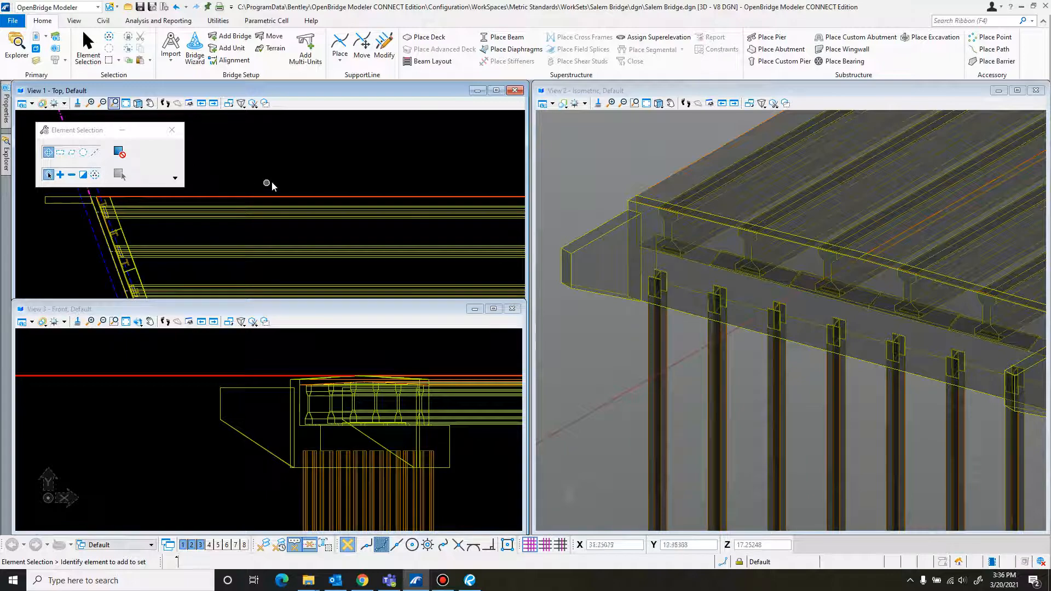
pyautogui.moveTo(1050, 27)
pyautogui.mouseDown()
pyautogui.moveTo(369, 31)
pyautogui.moveTo(437, 43)
pyautogui.mouseUp()
pyautogui.scroll(-1, 477, 292)
pyautogui.click(615, 520)
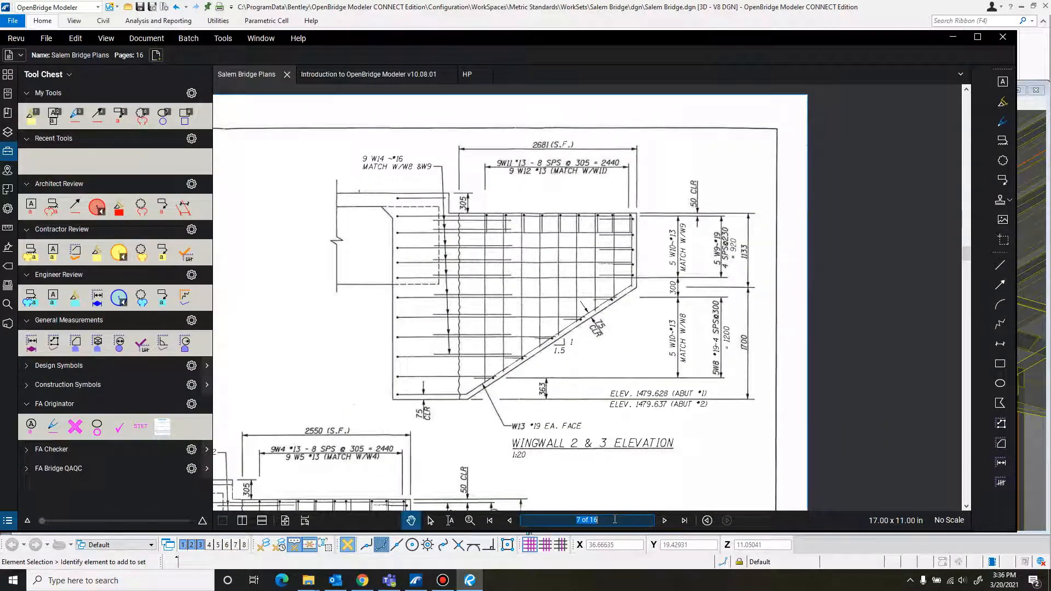
pyautogui.write('4')
pyautogui.press('Return')
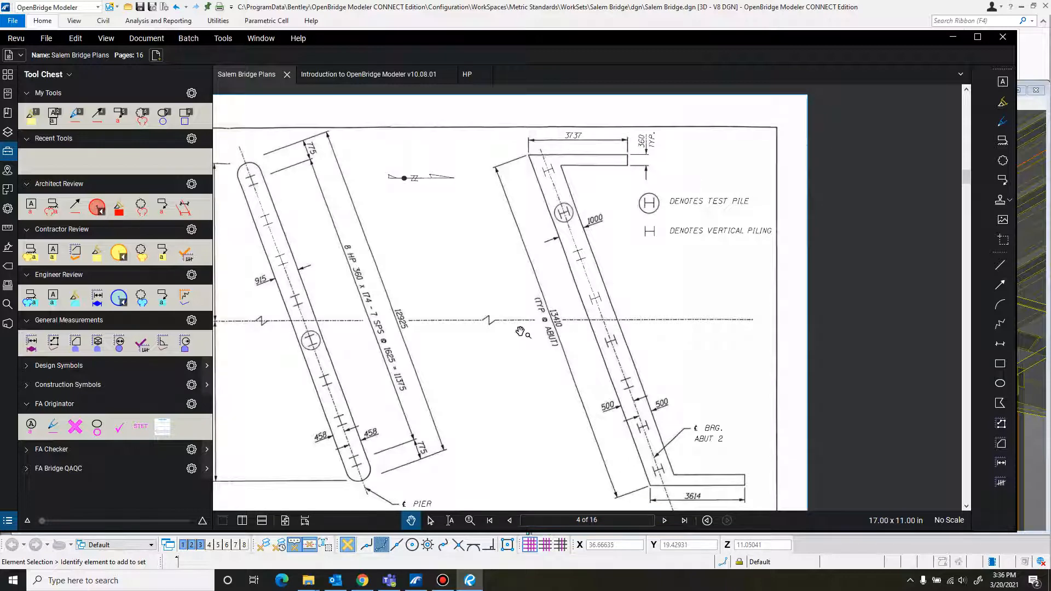
pyautogui.scroll(-2, 527, 321)
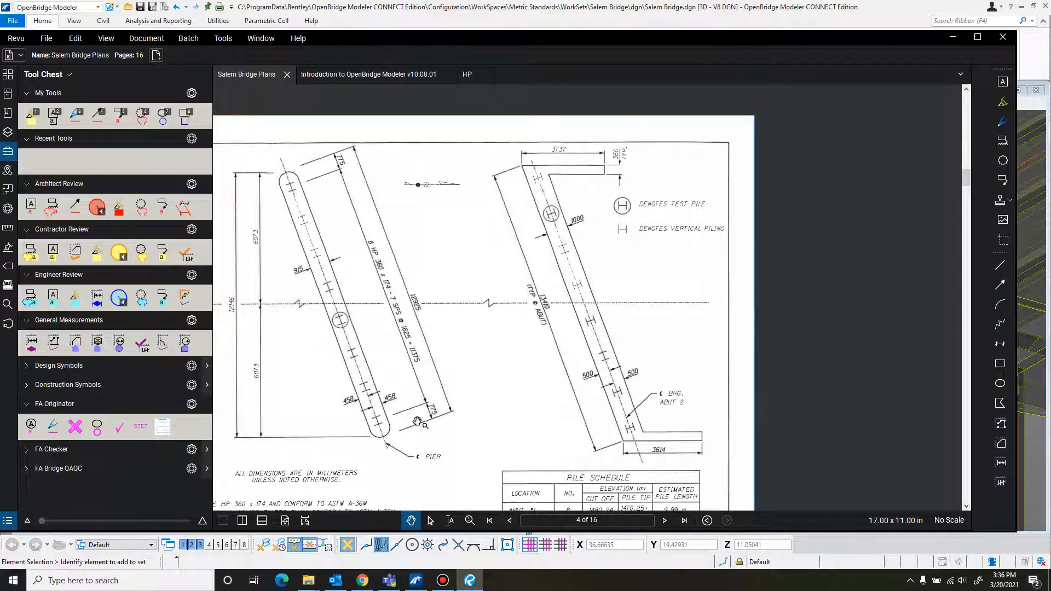
# Check the Abutment 1 wingwall layout on the plan sheet, then return to OpenBridge Modeler and compare the wingwalls at both bridge ends in plan
pyautogui.moveTo(316, 402); pyautogui.dragTo(576, 406)
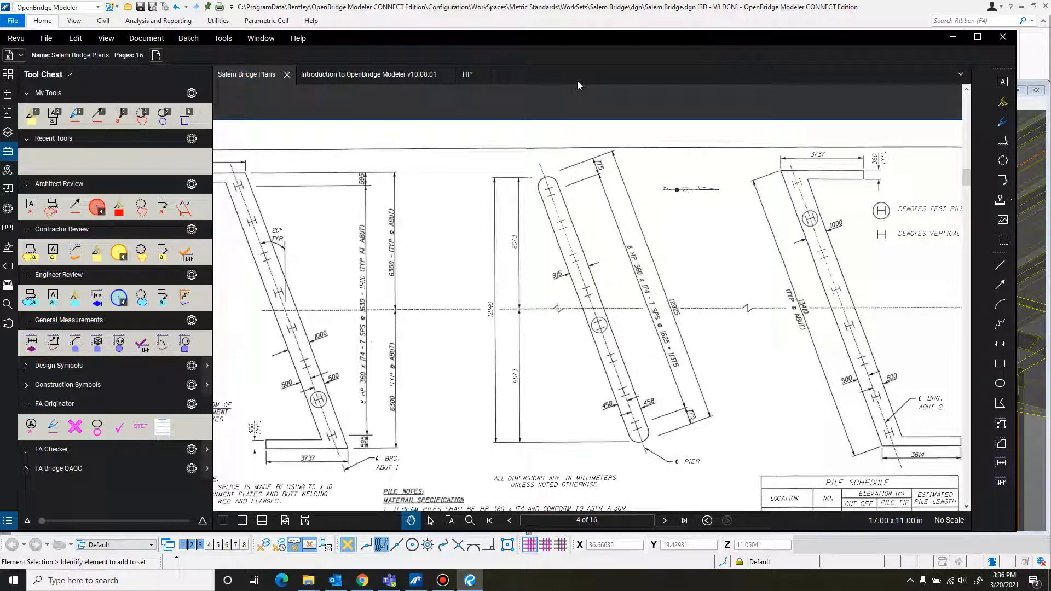
pyautogui.click(574, 23)
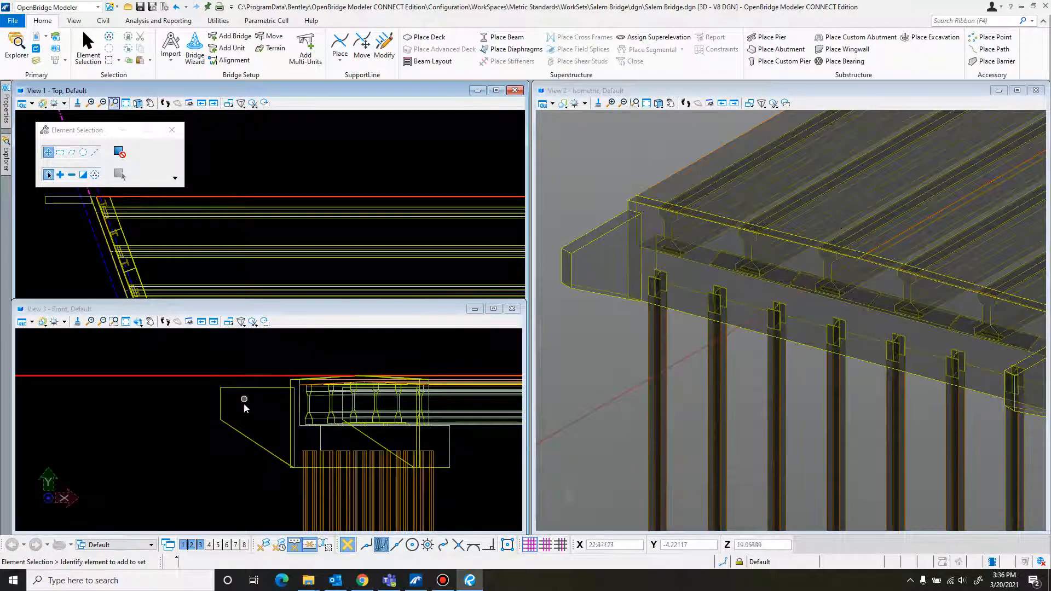
pyautogui.moveTo(394, 220); pyautogui.dragTo(66, 226, button='middle')
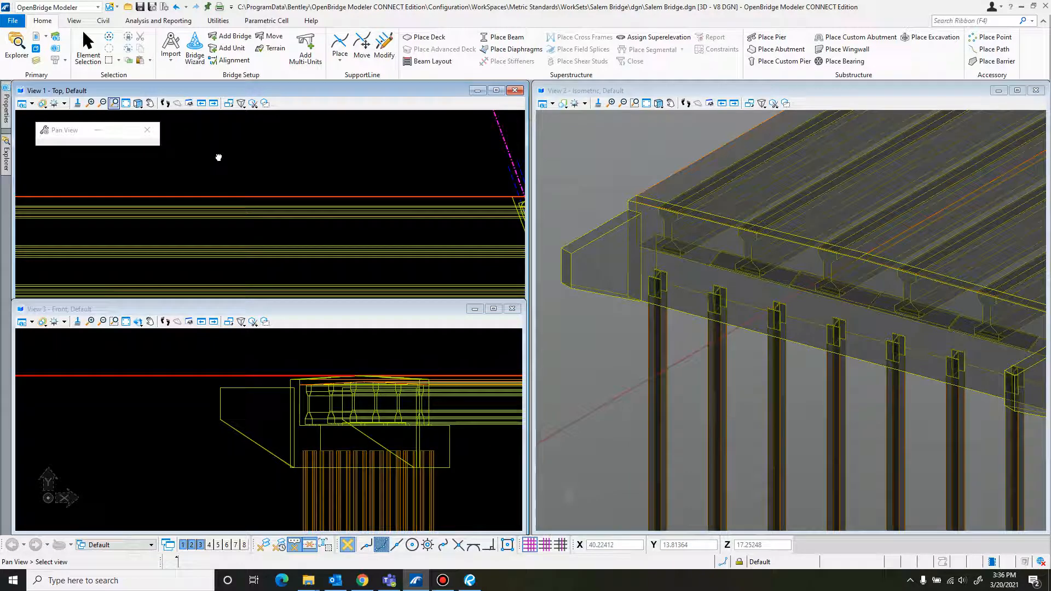
pyautogui.moveTo(429, 167); pyautogui.dragTo(81, 166, button='middle')
pyautogui.moveTo(384, 167); pyautogui.dragTo(110, 169, button='middle')
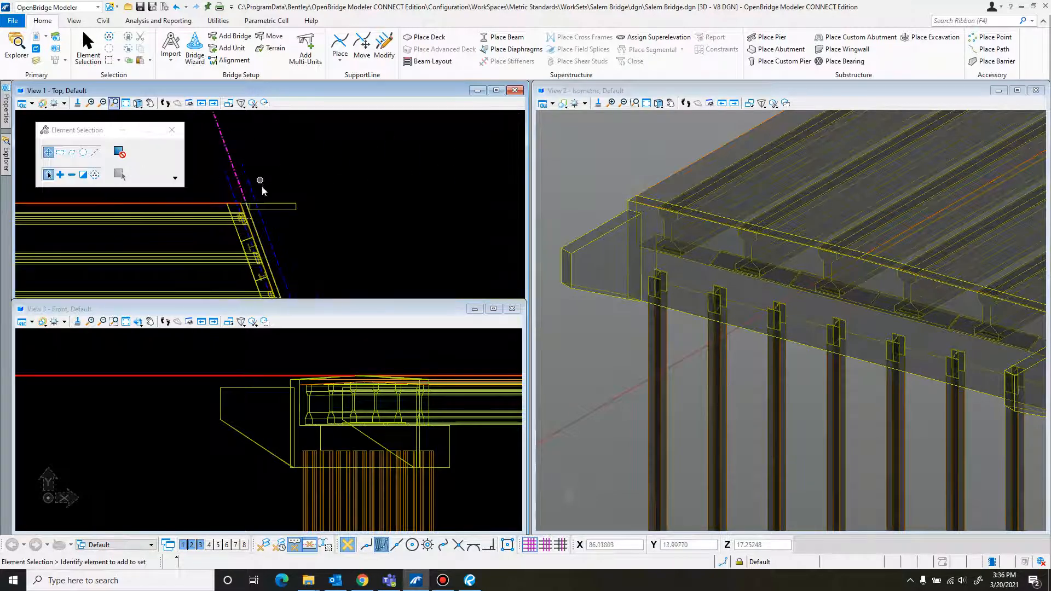
pyautogui.scroll(-8, 261, 211)
pyautogui.moveTo(318, 215); pyautogui.dragTo(500, 179, button='middle')
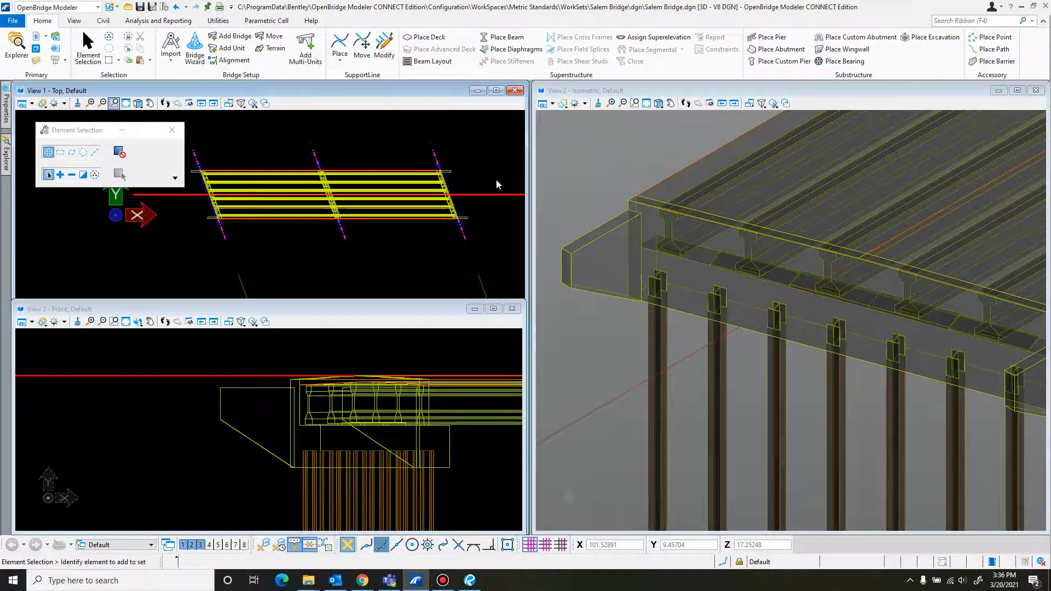
pyautogui.scroll(1, 308, 237)
pyautogui.scroll(1, 364, 239)
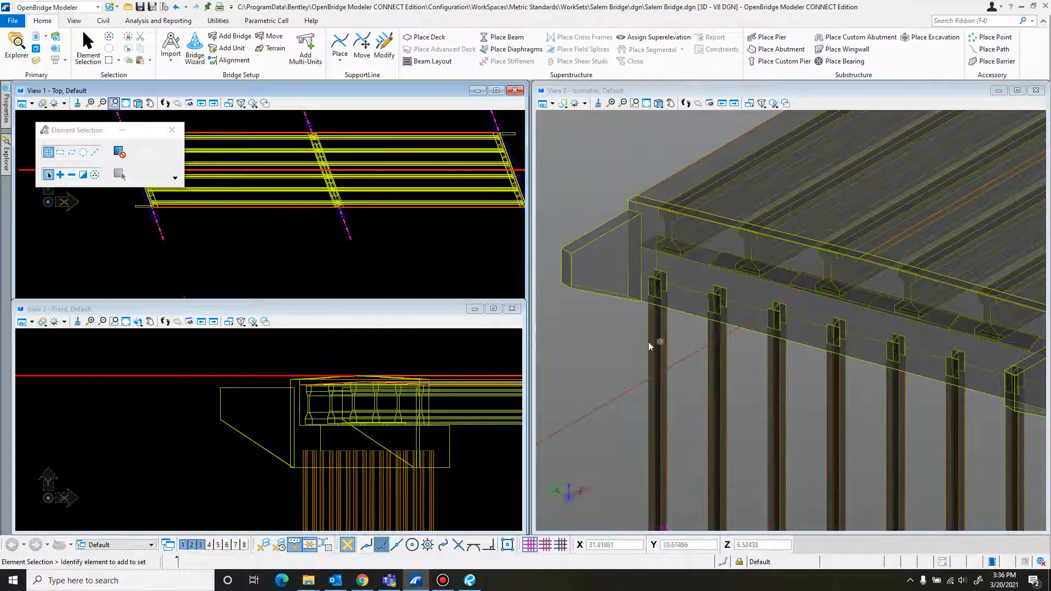
# Fit the whole bridge in the isometric view and examine the wingwalls at the near abutment in 3D
pyautogui.click(647, 103)
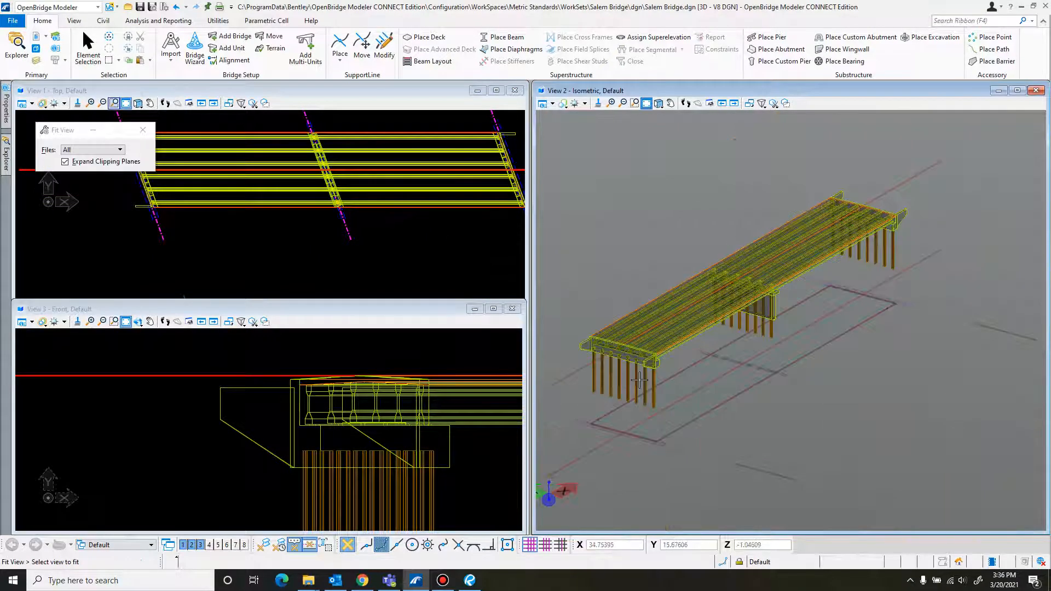
pyautogui.scroll(5, 640, 380)
pyautogui.moveTo(816, 241); pyautogui.dragTo(905, 233, button='middle')
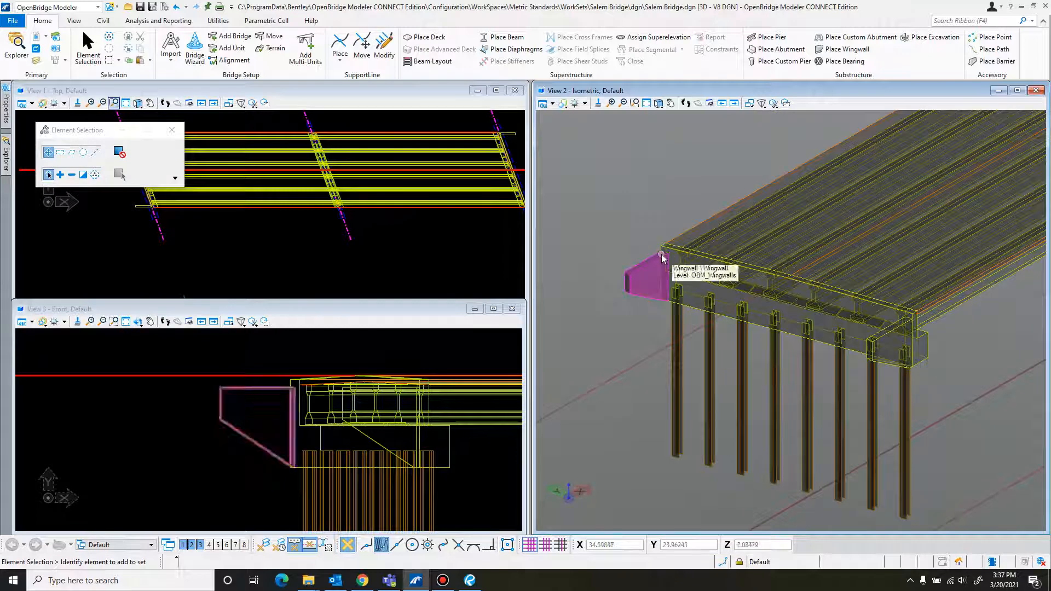